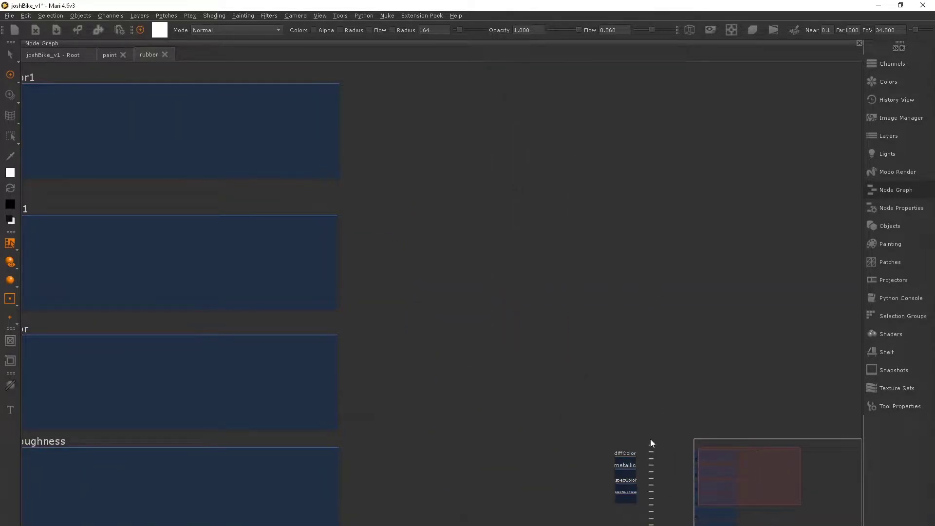
# - Look over the rubber material's internal node graph, including its diffColor, metallic, specColor and specRoughness groups and channel outputs
pyautogui.moveTo(651, 440); pyautogui.dragTo(485, 230, button='middle')
pyautogui.scroll(8, 455, 292)
pyautogui.moveTo(627, 209); pyautogui.dragTo(472, 440, button='middle')
pyautogui.scroll(3, 473, 441)
pyautogui.moveTo(409, 294); pyautogui.dragTo(482, 414)
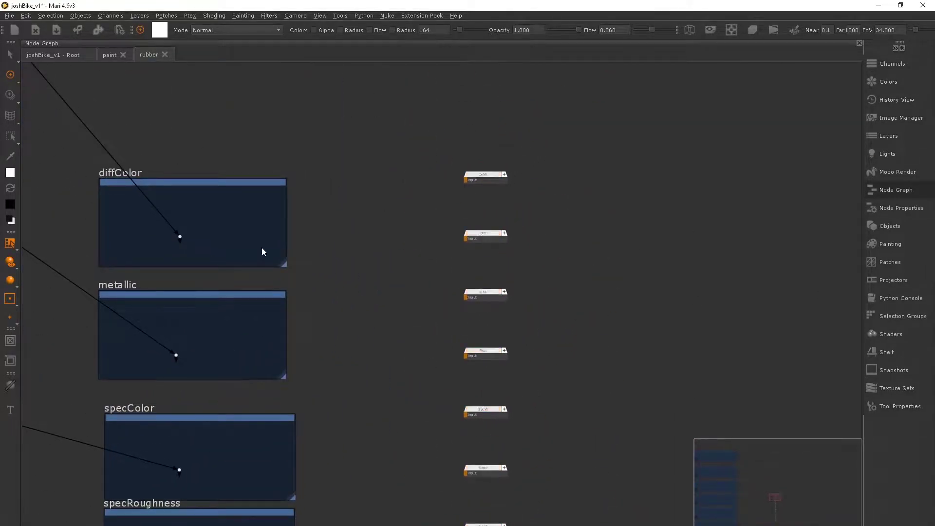
pyautogui.scroll(1, 264, 252)
pyautogui.moveTo(140, 232); pyautogui.dragTo(470, 231)
pyautogui.scroll(-2, 453, 234)
pyautogui.moveTo(213, 348); pyautogui.dragTo(431, 313, button='middle')
pyautogui.moveTo(674, 317); pyautogui.dragTo(682, 315)
pyautogui.moveTo(436, 345); pyautogui.dragTo(339, 207, button='middle')
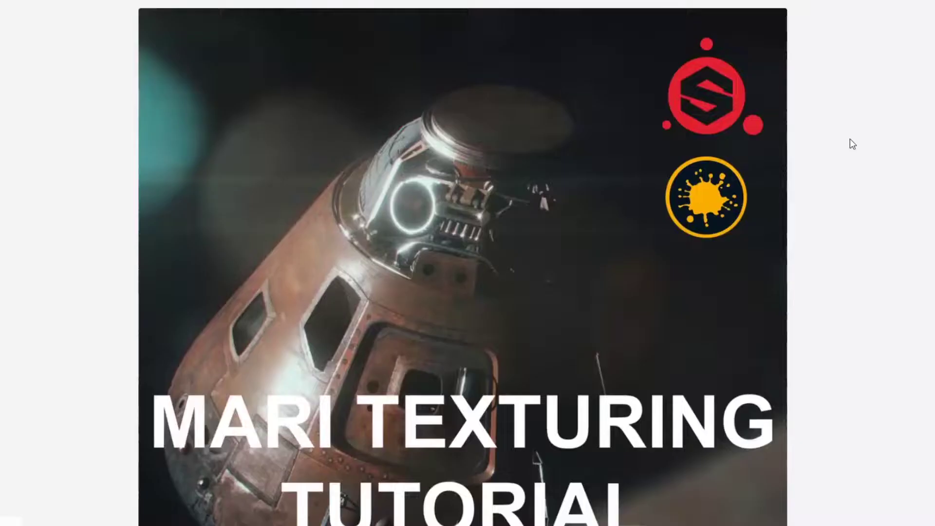
# - Switch to the web browser and look through the 1930 Brough Superior motorbike renders on ArtStation
pyautogui.scroll(-9, 873, 156)
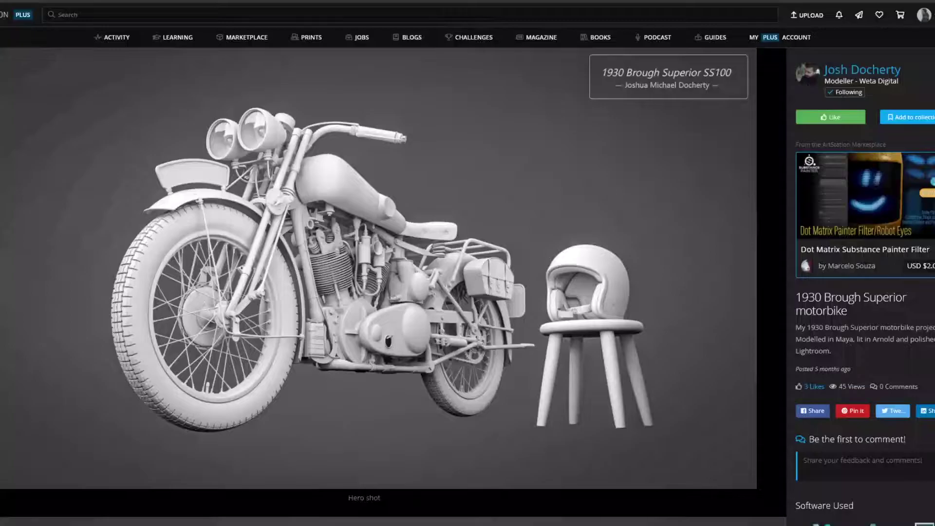
pyautogui.scroll(-6, 393, 286)
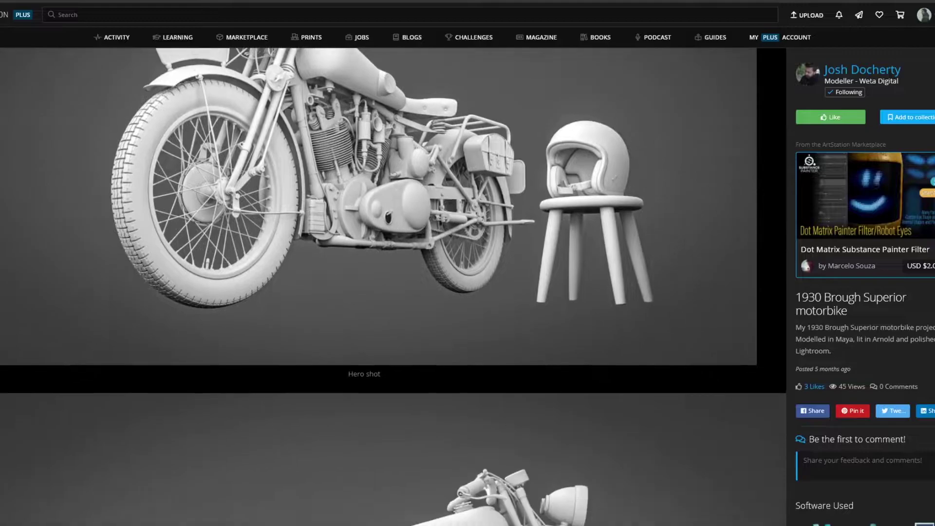
pyautogui.scroll(-10, 394, 286)
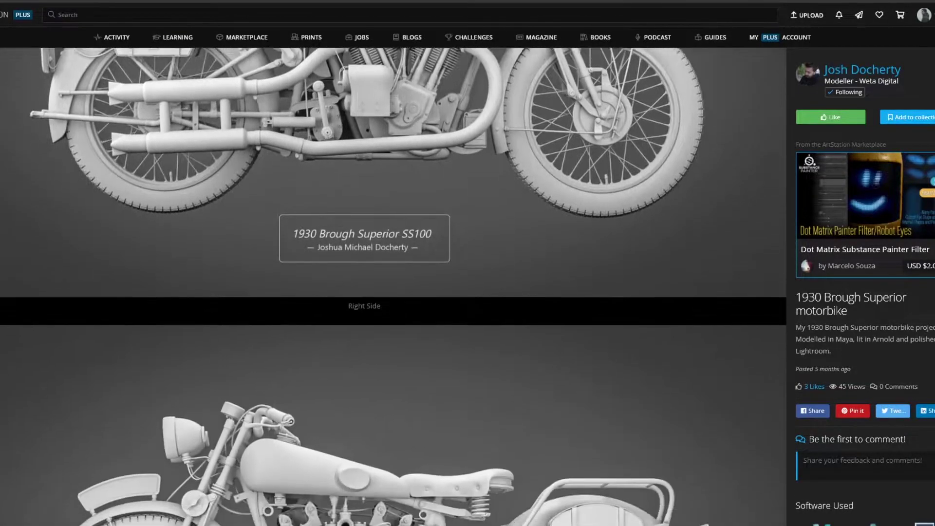
pyautogui.scroll(-10, 394, 286)
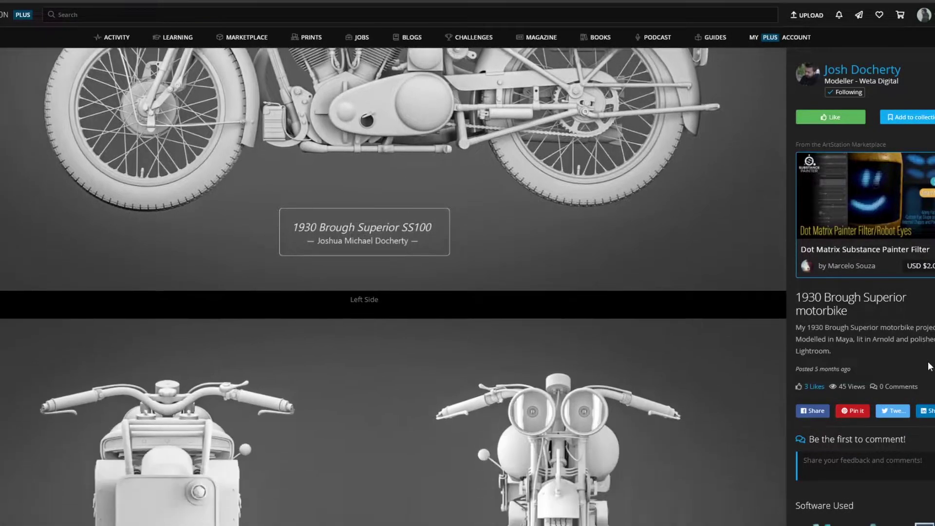
pyautogui.scroll(-3, 927, 399)
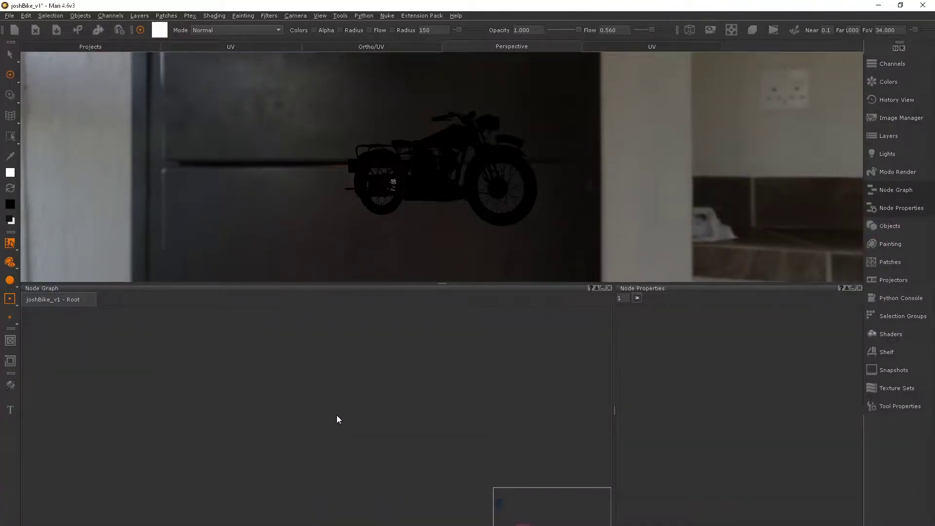
# - Create a Material node in the root node graph using the Arnold Standard Surface shader
pyautogui.press('Tab')
pyautogui.write('Material')
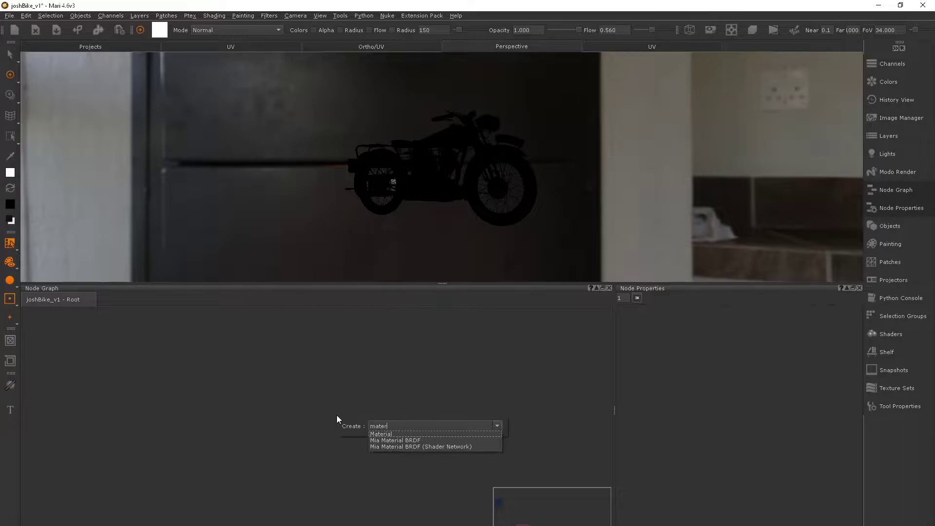
pyautogui.press('Return')
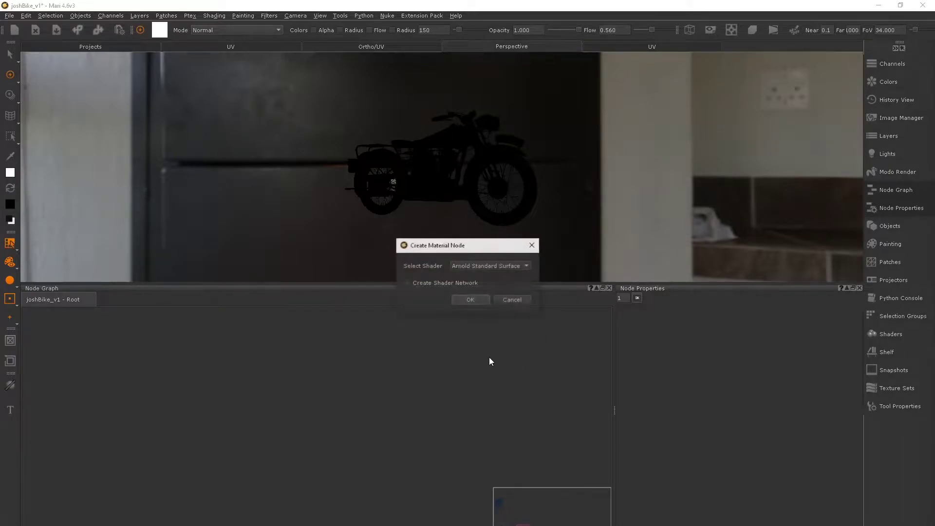
pyautogui.click(467, 300)
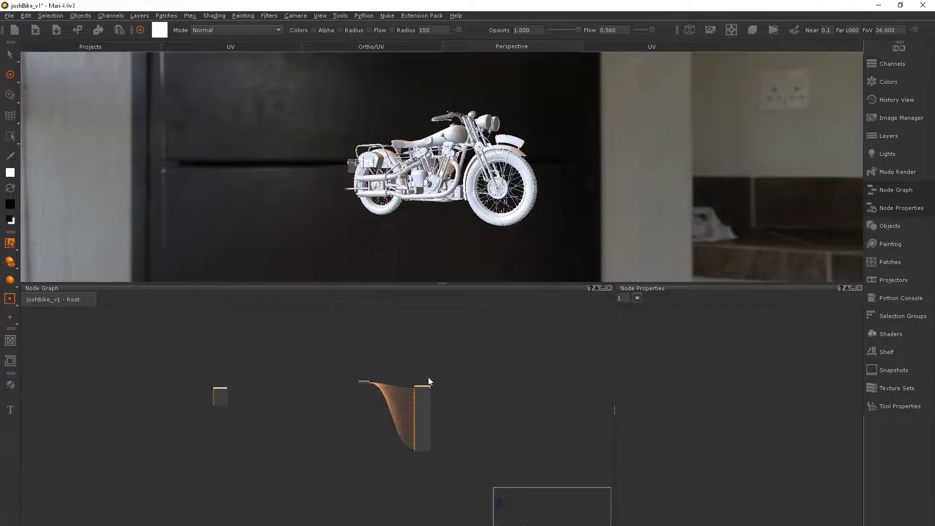
# - Raise the base weight of the Arnold Standard Surface shader node to the maximum of its range
pyautogui.scroll(3, 184, 388)
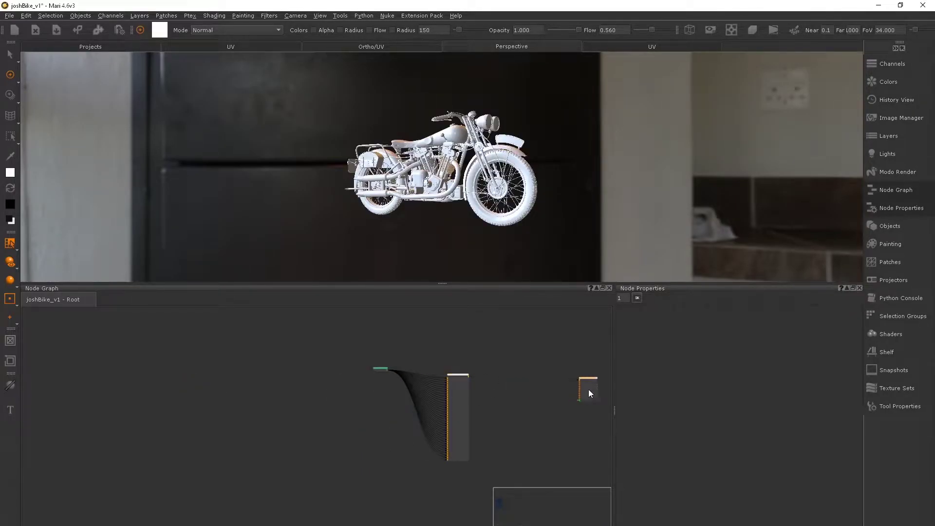
pyautogui.scroll(1, 382, 367)
pyautogui.moveTo(285, 373); pyautogui.dragTo(198, 374)
pyautogui.moveTo(217, 368); pyautogui.dragTo(346, 371, button='middle')
pyautogui.scroll(2, 372, 354)
pyautogui.moveTo(584, 347); pyautogui.dragTo(283, 362, button='middle')
pyautogui.click(410, 386)
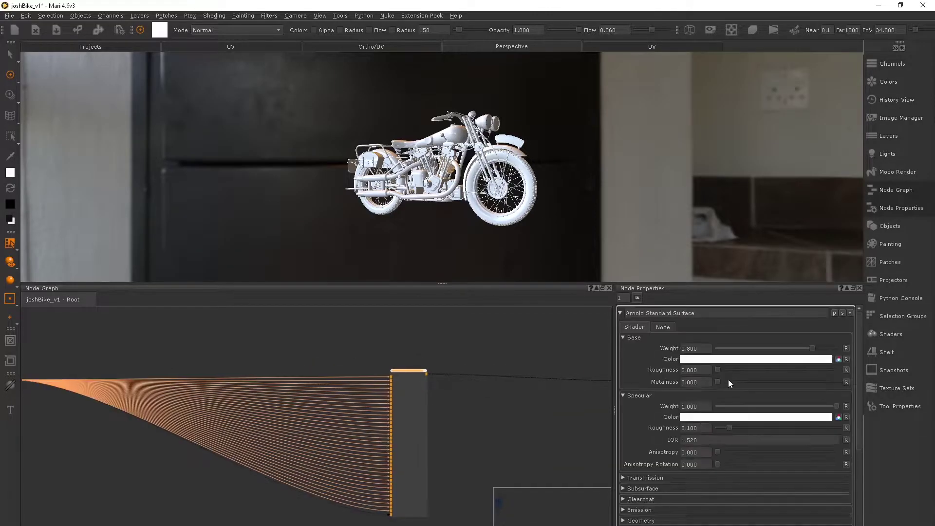
pyautogui.moveTo(812, 349); pyautogui.dragTo(837, 348)
# - Expand the Material node's outputs, examine their channel connections to the Arnold Standard Surface shader, and collapse the node again
pyautogui.moveTo(247, 388); pyautogui.dragTo(394, 374, button='middle')
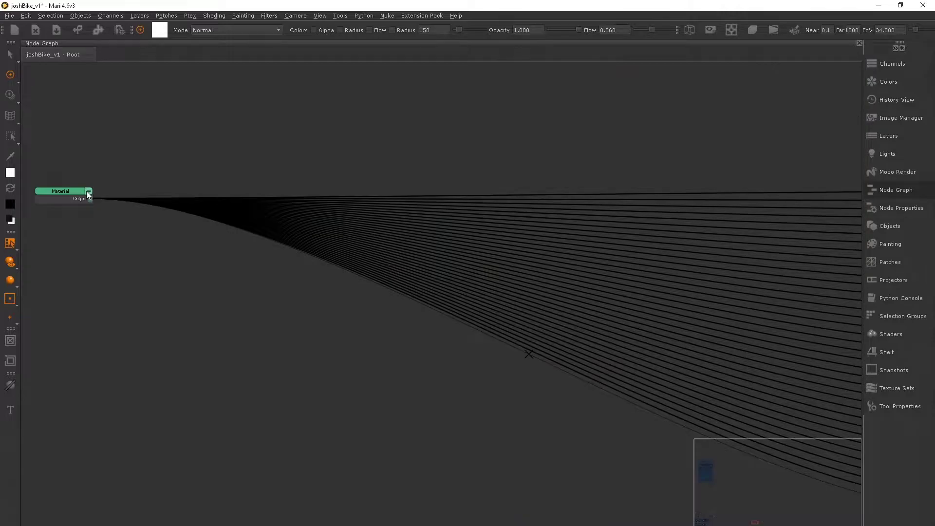
pyautogui.click(88, 191)
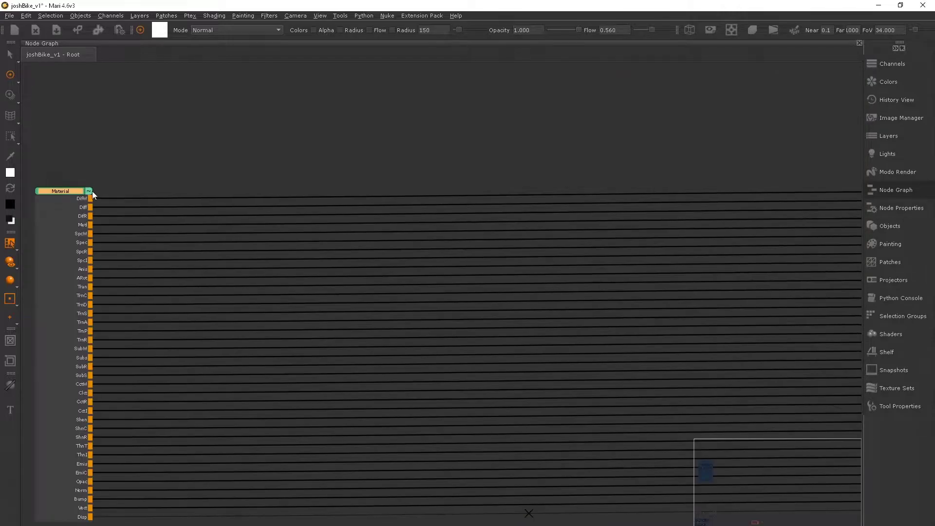
pyautogui.scroll(-1, 270, 280)
pyautogui.moveTo(467, 292); pyautogui.dragTo(441, 262, button='middle')
pyautogui.scroll(-1, 438, 263)
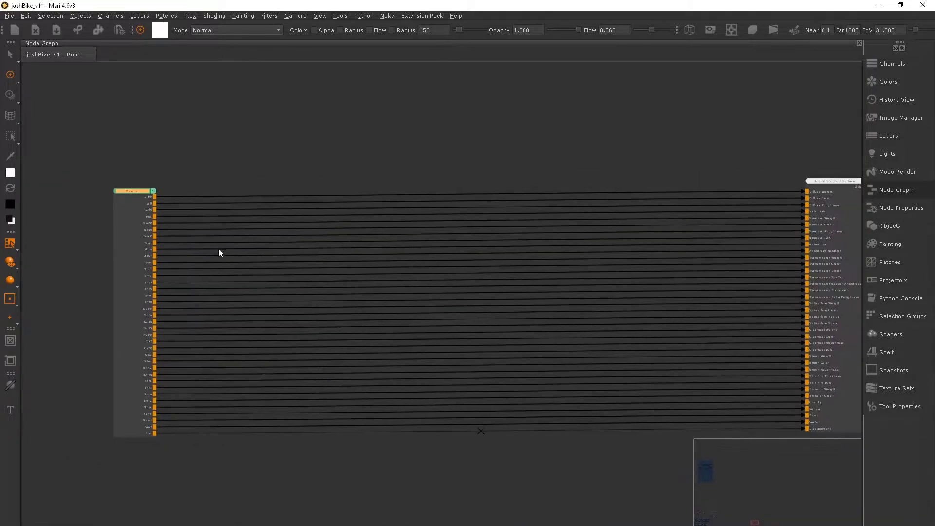
pyautogui.scroll(2, 373, 247)
pyautogui.moveTo(222, 245); pyautogui.dragTo(439, 246, button='middle')
pyautogui.scroll(1, 226, 181)
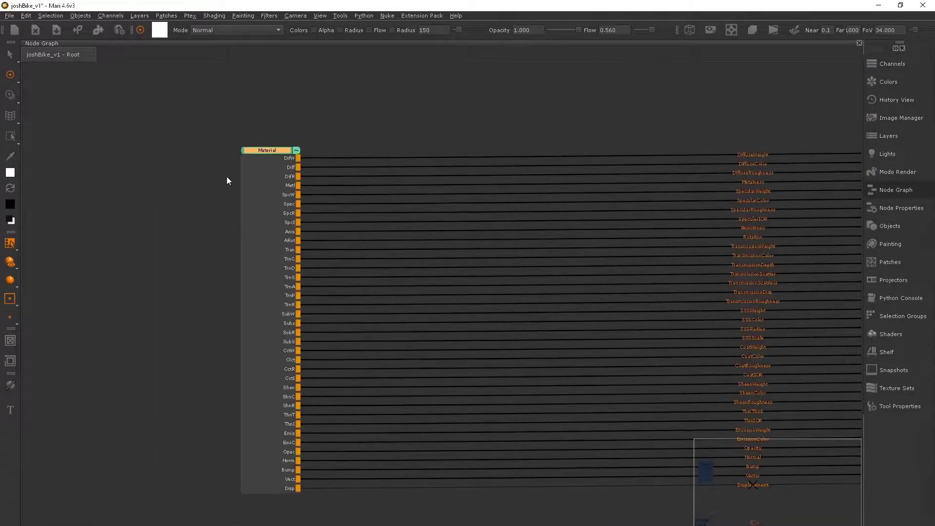
pyautogui.moveTo(625, 376); pyautogui.dragTo(352, 360, button='middle')
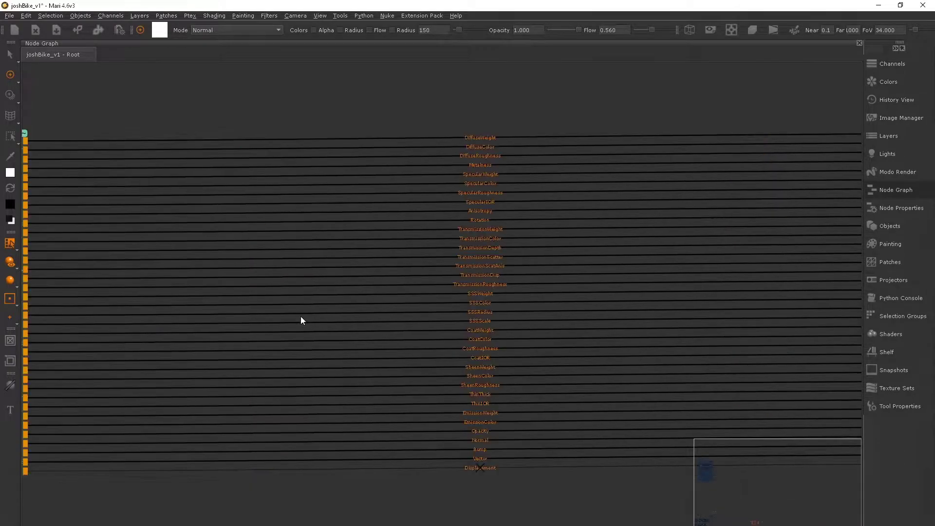
pyautogui.moveTo(628, 302); pyautogui.dragTo(326, 283, button='middle')
pyautogui.moveTo(469, 310); pyautogui.dragTo(805, 333, button='middle')
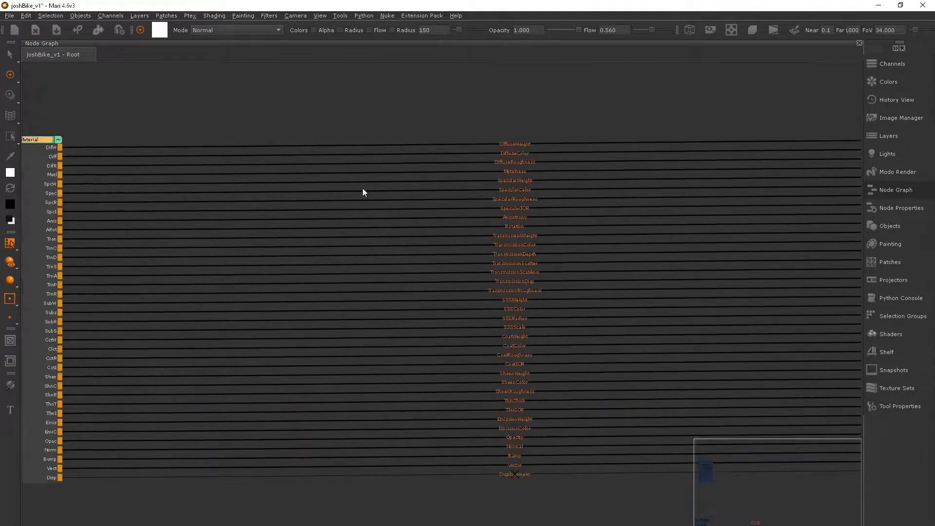
pyautogui.moveTo(363, 189); pyautogui.dragTo(553, 207, button='middle')
pyautogui.click(248, 160)
# - Rename the Material node as steel
pyautogui.moveTo(358, 229); pyautogui.dragTo(580, 320, button='middle')
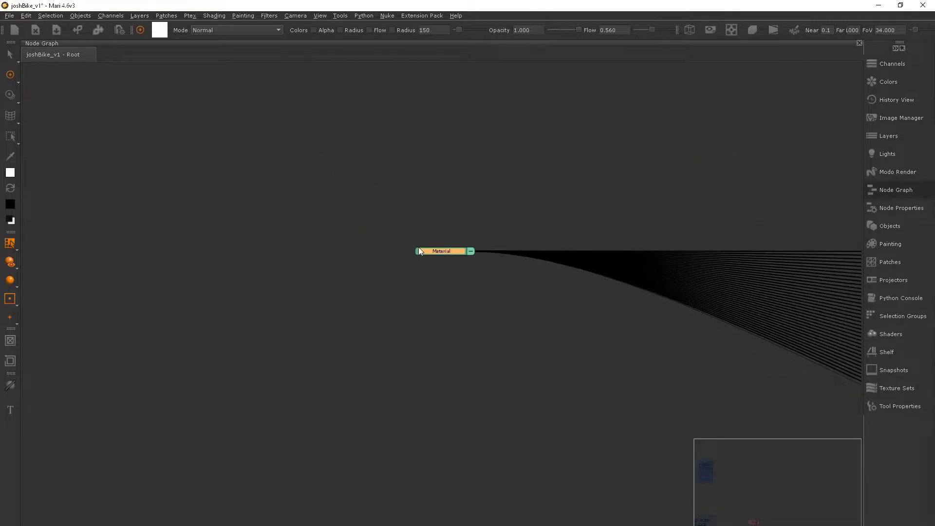
pyautogui.moveTo(444, 300); pyautogui.dragTo(452, 292)
pyautogui.write('n')
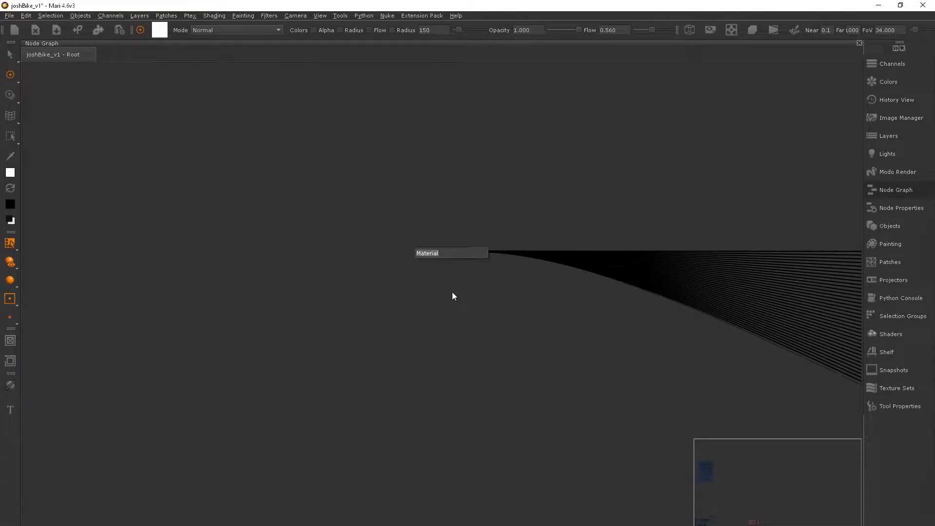
pyautogui.write('steel')
pyautogui.press('Return')
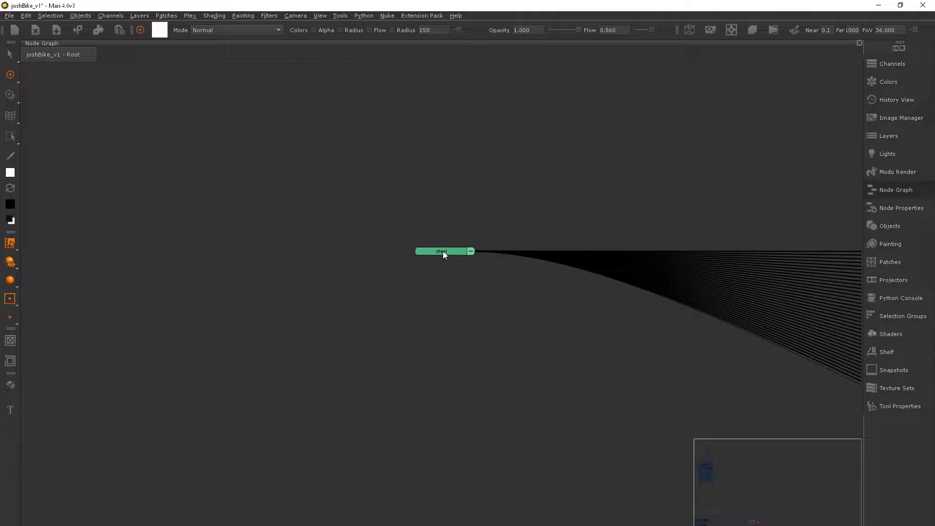
# - Open the steel material's internal node graph and enlarge the graph view to the full workspace
pyautogui.doubleClick(449, 253)
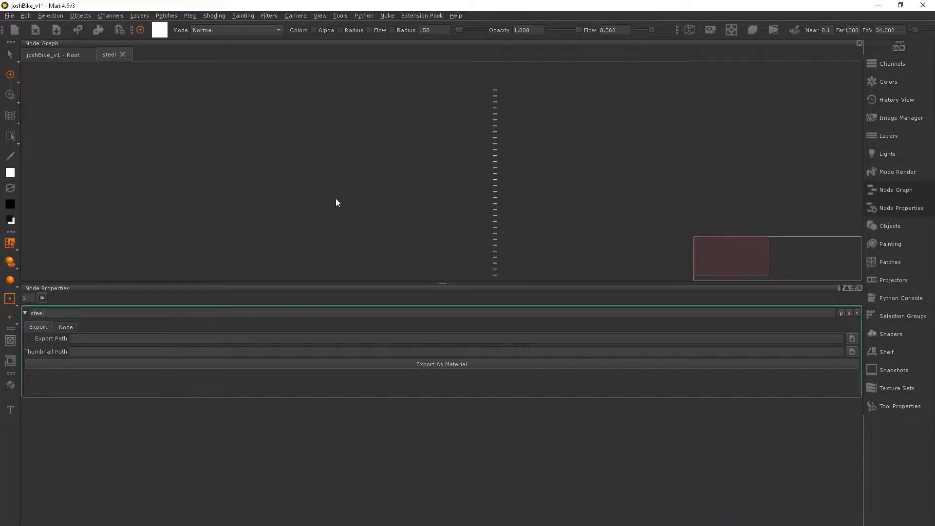
pyautogui.press('space')
pyautogui.press('space')
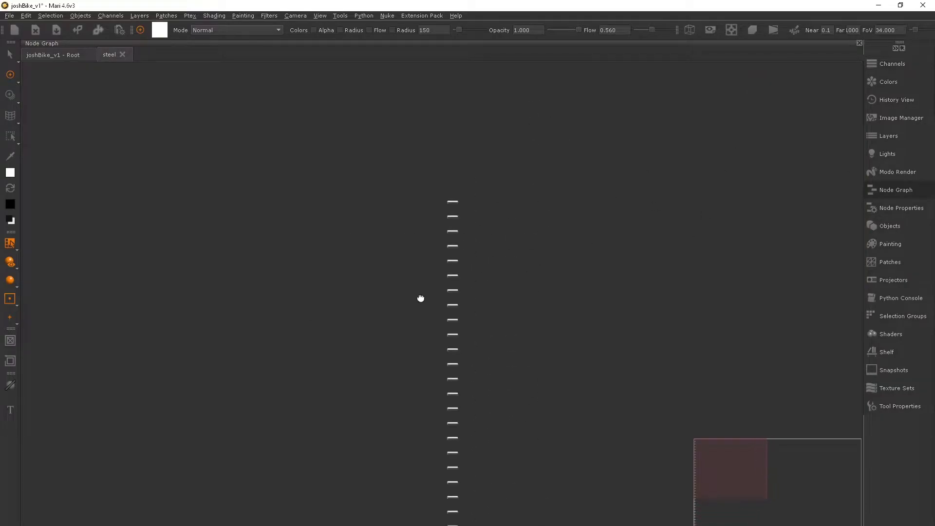
# - Look over the column of channel output nodes inside the steel material, from diffuse through transmission and subsurface
pyautogui.scroll(3, 340, 213)
pyautogui.moveTo(288, 192); pyautogui.dragTo(374, 285, button='middle')
pyautogui.scroll(3, 374, 284)
pyautogui.moveTo(403, 361); pyautogui.dragTo(472, 256, button='middle')
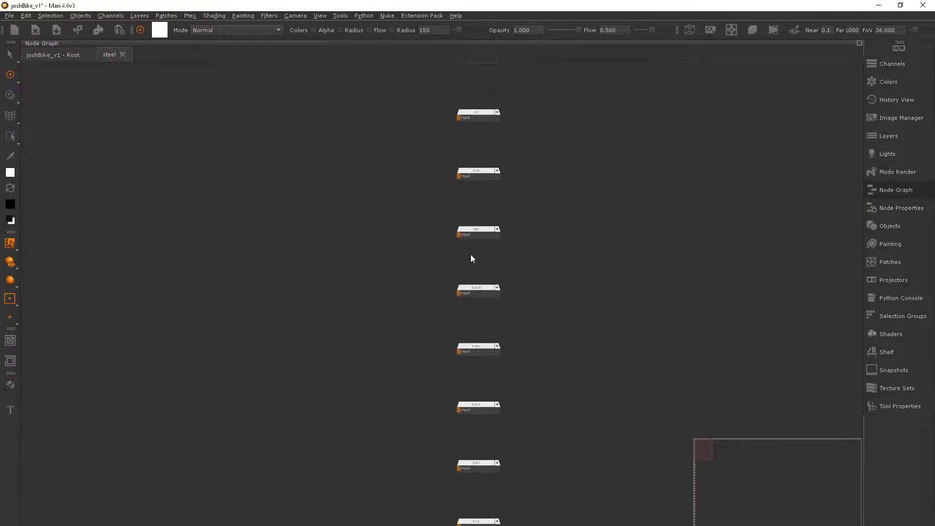
pyautogui.scroll(2, 471, 256)
pyautogui.moveTo(528, 350); pyautogui.dragTo(520, 239, button='middle')
pyautogui.moveTo(553, 385); pyautogui.dragTo(552, 164, button='middle')
pyautogui.moveTo(514, 370); pyautogui.dragTo(547, 206, button='middle')
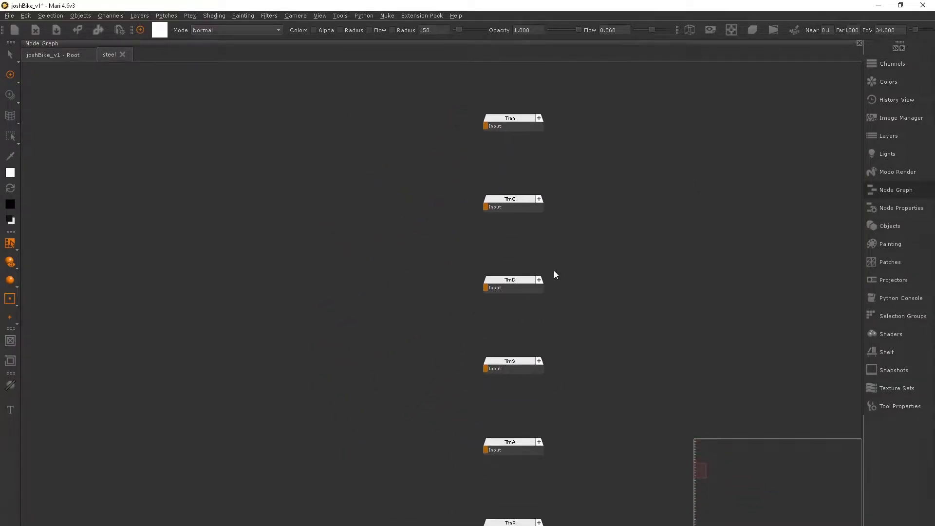
pyautogui.scroll(-1, 513, 337)
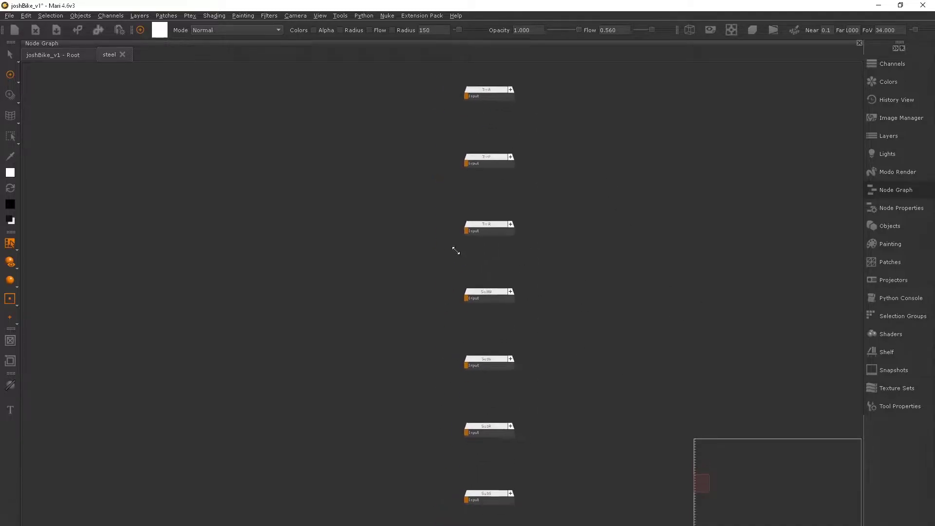
pyautogui.scroll(-4, 691, 254)
pyautogui.scroll(-3, 568, 234)
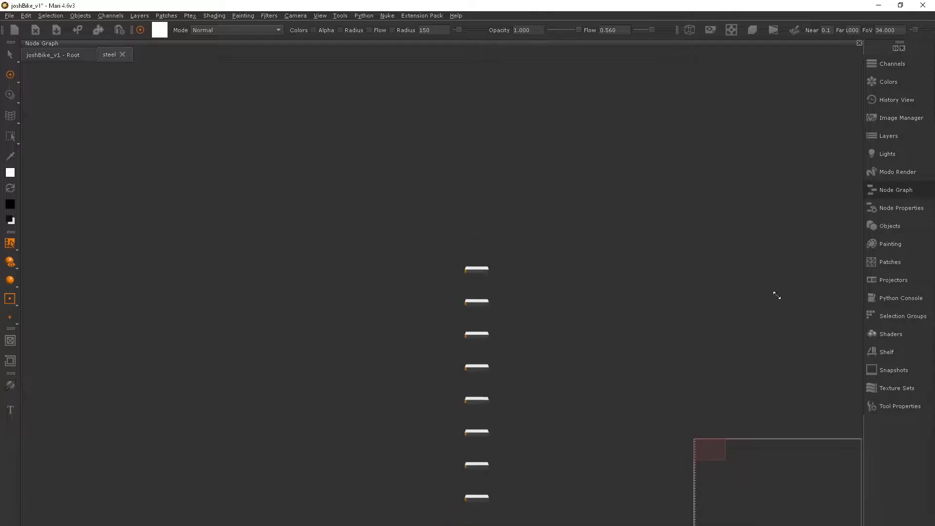
# - Add a Color node inside the steel material and connect its output to the diffuse weight (DifW) channel node
pyautogui.scroll(4, 448, 246)
pyautogui.write('color')
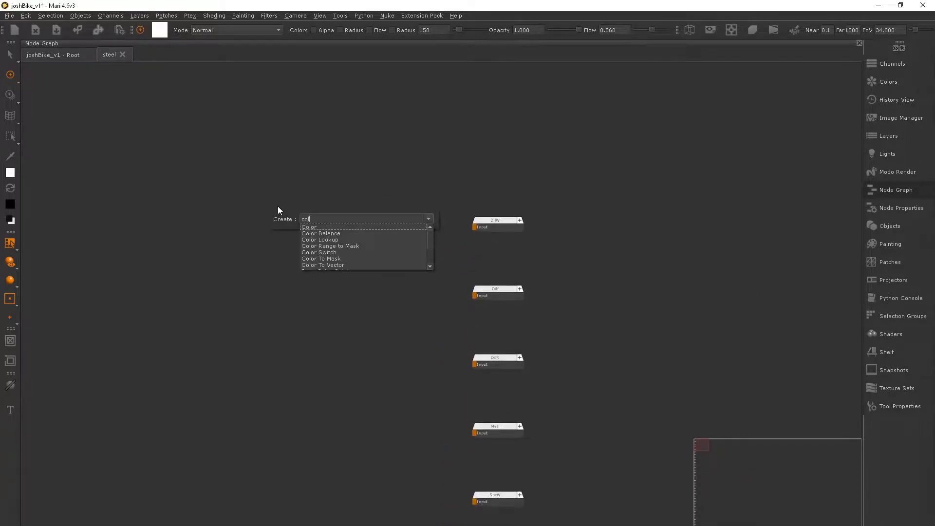
pyautogui.press('Down')
pyautogui.press('Return')
pyautogui.doubleClick(288, 215)
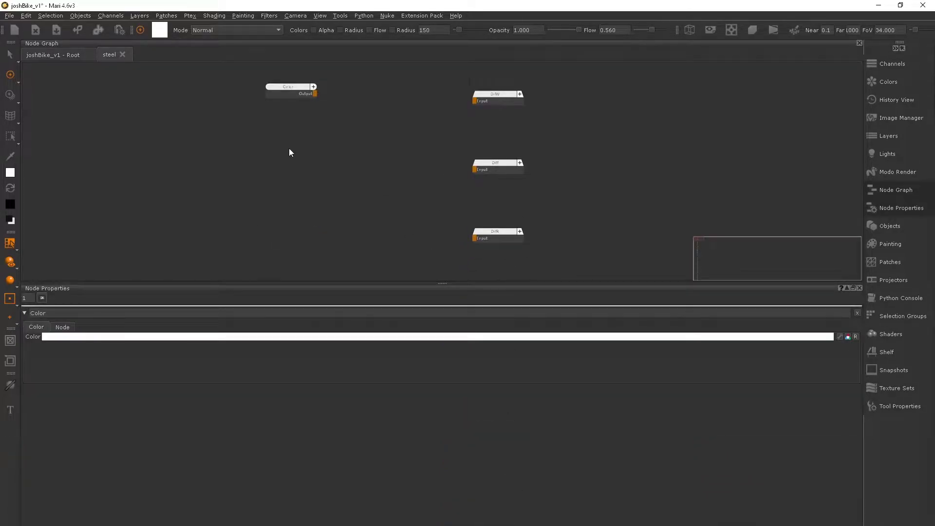
pyautogui.moveTo(315, 94); pyautogui.dragTo(460, 105)
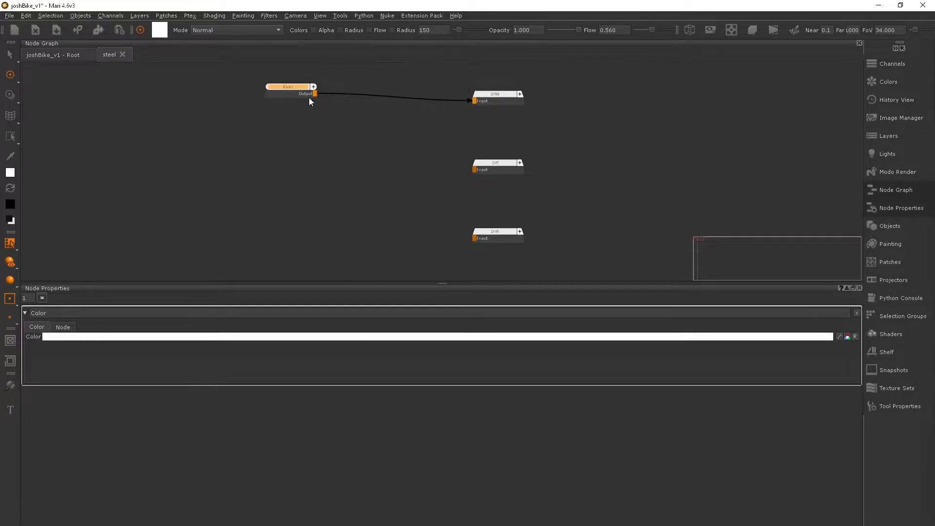
# - Add a stored image to the steel graph as a Tiled node and connect it to the specular roughness (SpcR) channel node
pyautogui.moveTo(285, 128); pyautogui.dragTo(372, 142, button='middle')
pyautogui.press('Tab')
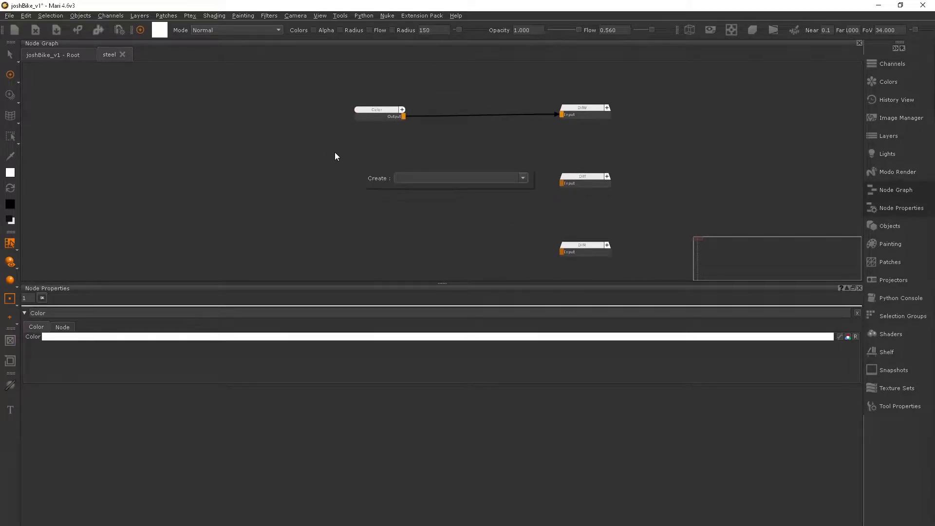
pyautogui.click(899, 118)
pyautogui.moveTo(817, 241); pyautogui.dragTo(372, 185)
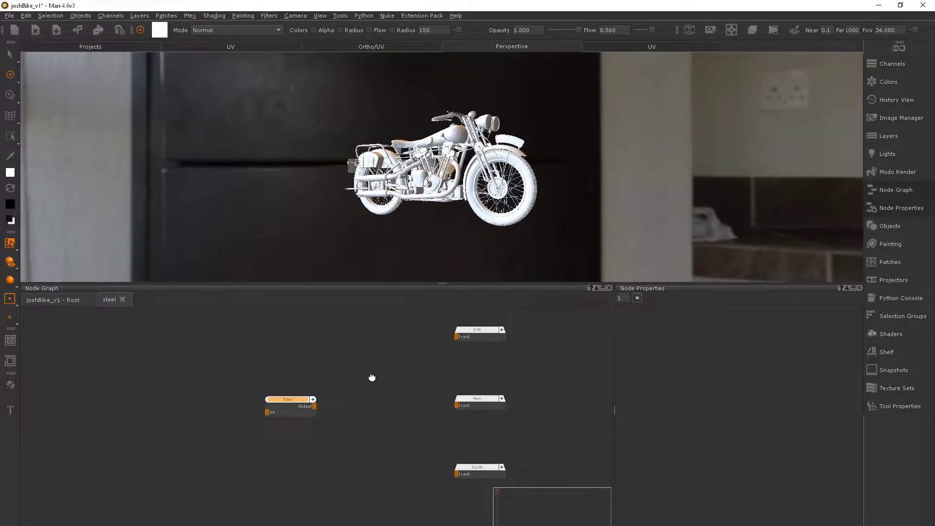
pyautogui.moveTo(372, 378); pyautogui.dragTo(408, 363, button='middle')
pyautogui.moveTo(370, 439); pyautogui.dragTo(361, 346)
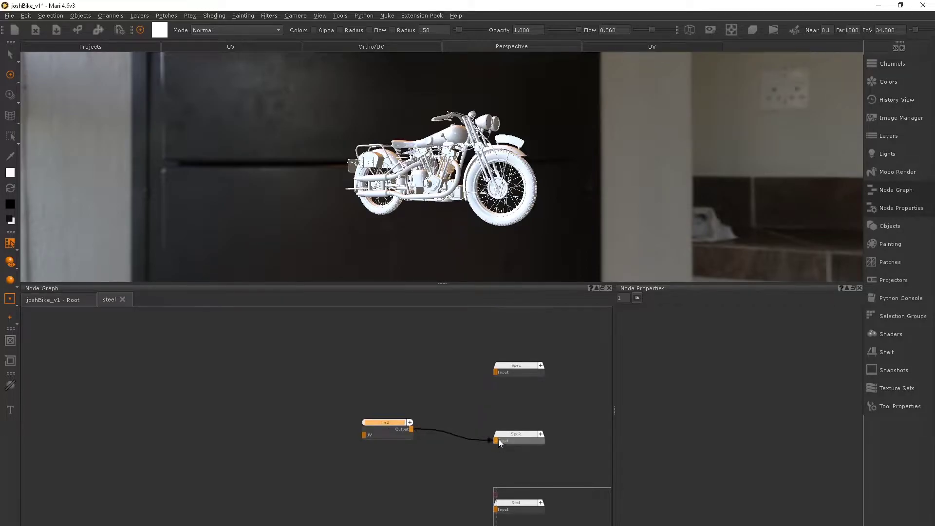
# - Examine the motorbike's fuel tank close up in the perspective view
pyautogui.keyDown('alt'); pyautogui.moveTo(304, 166); pyautogui.dragTo(419, 178, button='right'); pyautogui.keyUp('alt')
pyautogui.keyDown('alt'); pyautogui.moveTo(419, 178); pyautogui.dragTo(390, 180); pyautogui.keyUp('alt')
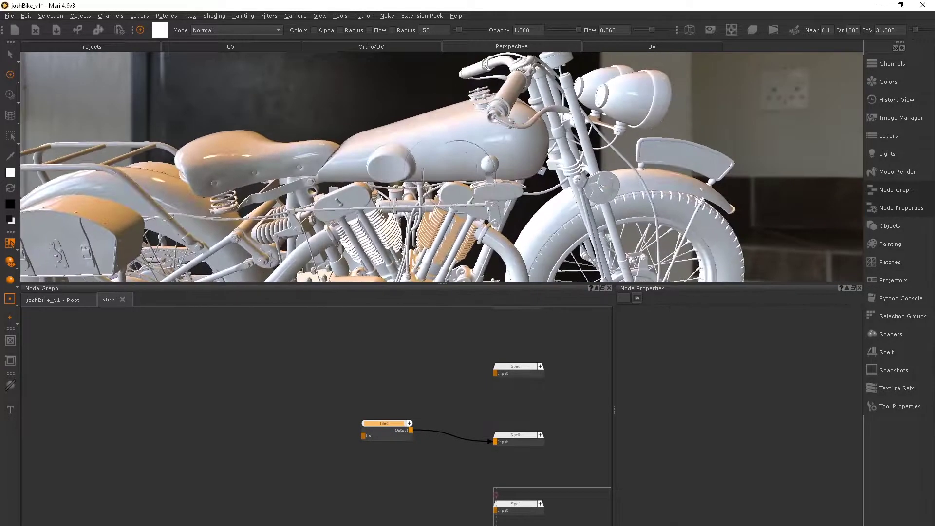
pyautogui.keyDown('alt'); pyautogui.moveTo(390, 181); pyautogui.dragTo(474, 201, button='right'); pyautogui.keyUp('alt')
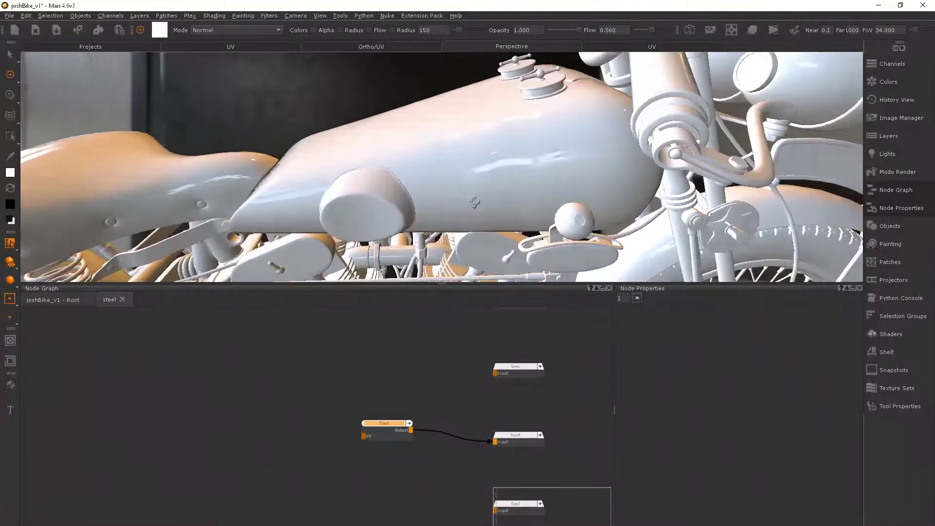
pyautogui.keyDown('alt'); pyautogui.moveTo(474, 202); pyautogui.dragTo(446, 157); pyautogui.keyUp('alt')
pyautogui.keyDown('alt'); pyautogui.moveTo(446, 157); pyautogui.dragTo(466, 205, button='right'); pyautogui.keyUp('alt')
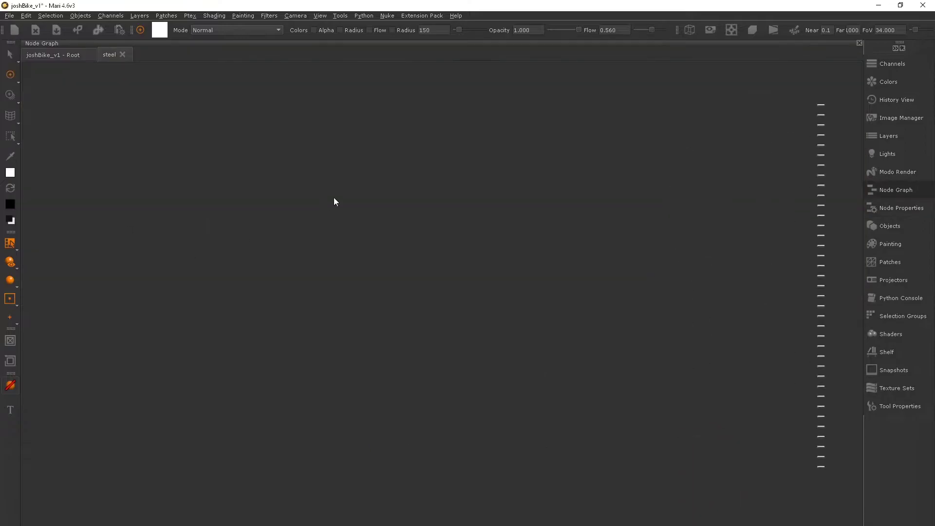
# - Import the saved .mng node file from the josh_bike folder into the steel material's graph
pyautogui.rightClick(224, 203)
pyautogui.moveTo(224, 219)
pyautogui.click(341, 249)
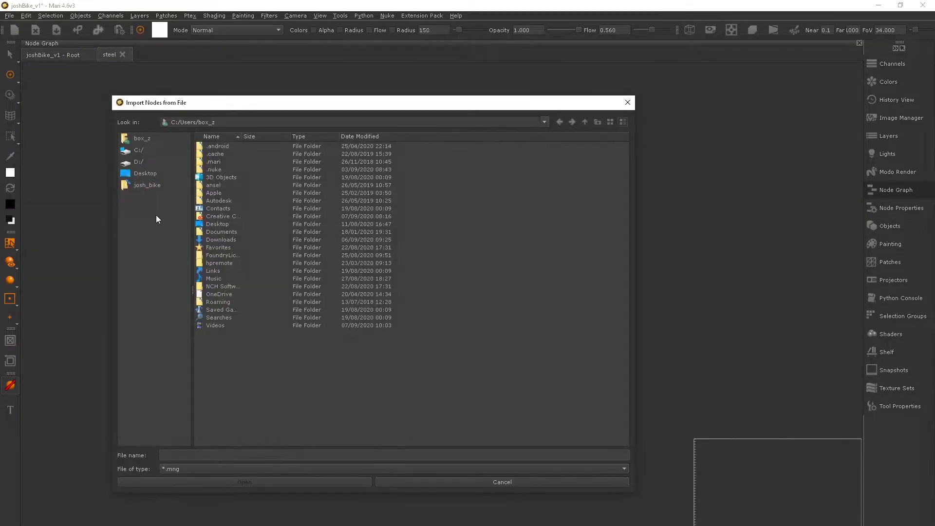
pyautogui.click(151, 184)
pyautogui.doubleClick(218, 263)
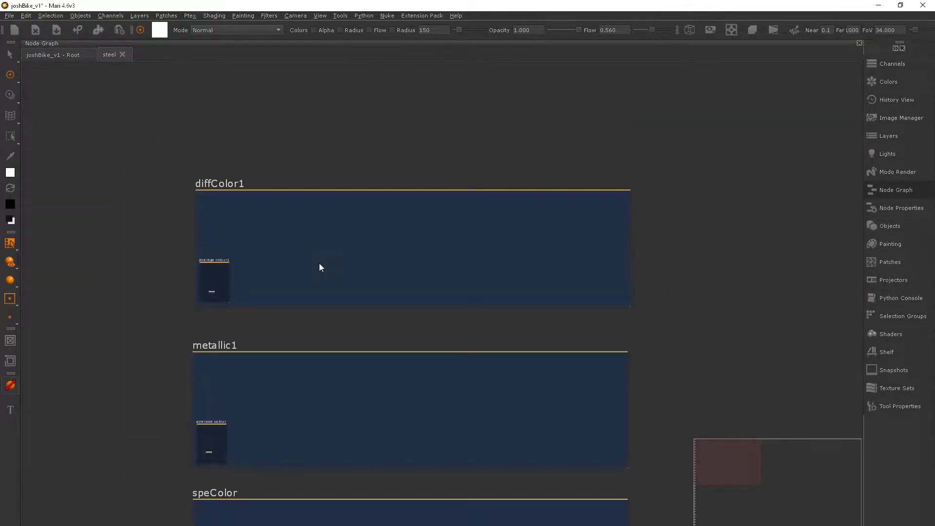
# - Line up the steel graph's channel output nodes beside the imported diffColor, metallic, specColor and specRoughness backdrops
pyautogui.keyDown('alt'); pyautogui.moveTo(319, 263); pyautogui.dragTo(604, 365, button='right'); pyautogui.keyUp('alt')
pyautogui.keyDown('alt'); pyautogui.moveTo(605, 365); pyautogui.dragTo(378, 163, button='middle'); pyautogui.keyUp('alt')
pyautogui.scroll(1, 651, 347)
pyautogui.keyDown('alt'); pyautogui.moveTo(651, 346); pyautogui.dragTo(751, 390, button='right'); pyautogui.keyUp('alt')
pyautogui.keyDown('alt'); pyautogui.moveTo(750, 390); pyautogui.dragTo(594, 305, button='middle'); pyautogui.keyUp('alt')
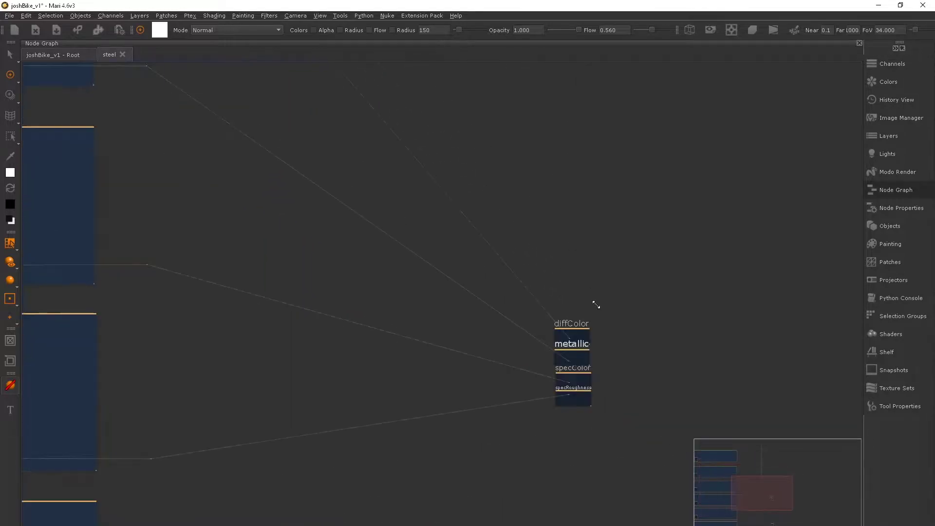
pyautogui.keyDown('alt'); pyautogui.moveTo(595, 305); pyautogui.dragTo(794, 352, button='right'); pyautogui.keyUp('alt')
pyautogui.keyDown('alt'); pyautogui.moveTo(742, 375); pyautogui.dragTo(490, 315, button='middle'); pyautogui.keyUp('alt')
pyautogui.scroll(2, 522, 328)
pyautogui.scroll(3, 490, 319)
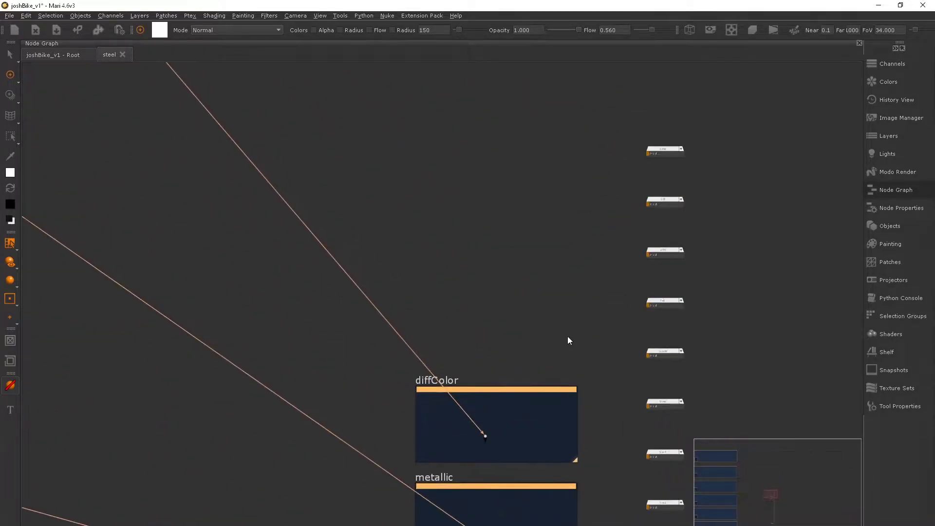
pyautogui.scroll(2, 574, 251)
pyautogui.moveTo(534, 387); pyautogui.dragTo(466, 112, button='middle')
# - Connect the diffColor, metallic, specColor and specRoughness dots to the steel material's matching diffuse, metalness, specular and specular roughness channel nodes
pyautogui.click(392, 177)
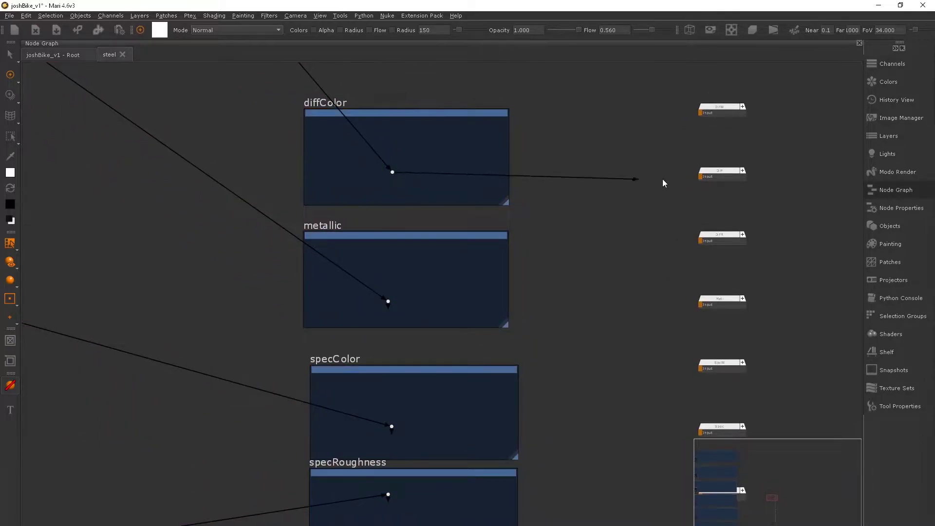
pyautogui.moveTo(374, 308); pyautogui.dragTo(380, 243, button='middle')
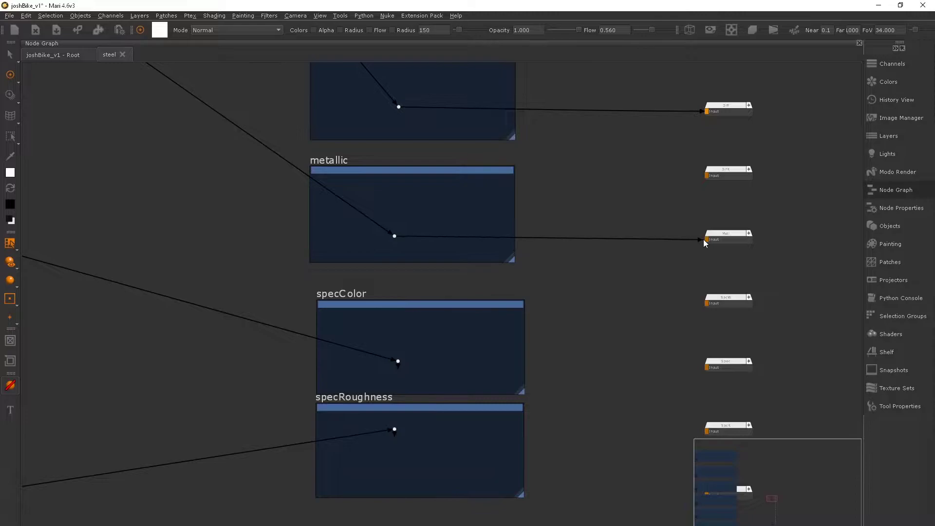
pyautogui.moveTo(704, 240); pyautogui.dragTo(706, 240)
pyautogui.moveTo(595, 225); pyautogui.dragTo(586, 119, button='middle')
pyautogui.moveTo(689, 261); pyautogui.dragTo(698, 263)
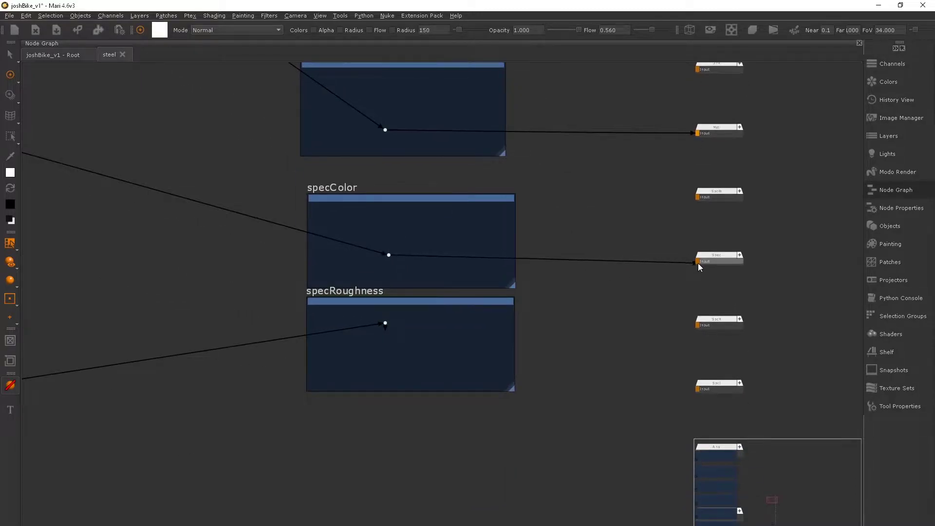
pyautogui.moveTo(431, 268); pyautogui.dragTo(419, 223, button='middle')
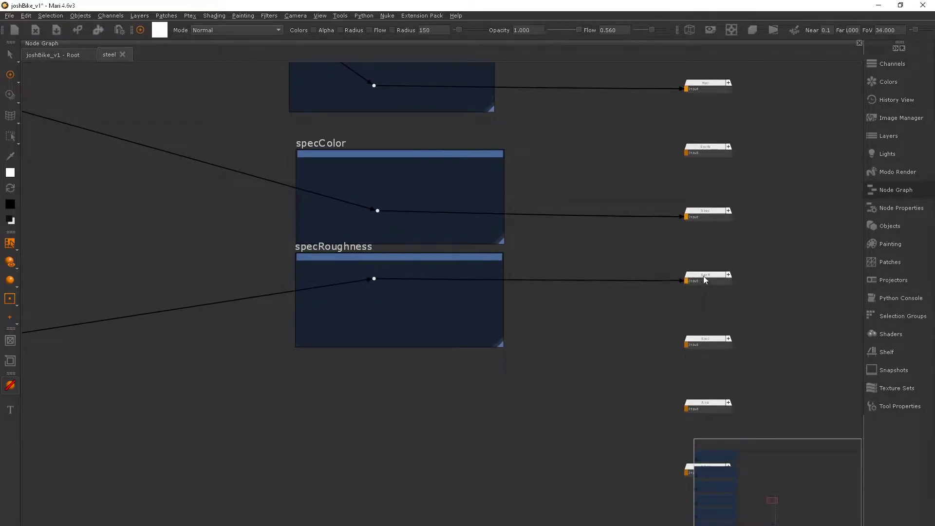
# - Set the average colour node in the steel graph's metallic1 backdrop to white
pyautogui.keyDown('alt'); pyautogui.moveTo(704, 277); pyautogui.dragTo(526, 341, button='right'); pyautogui.keyUp('alt')
pyautogui.moveTo(414, 463); pyautogui.dragTo(441, 219, button='middle')
pyautogui.moveTo(516, 422); pyautogui.dragTo(497, 88, button='middle')
pyautogui.keyDown('alt'); pyautogui.moveTo(682, 263); pyautogui.dragTo(877, 273, button='right'); pyautogui.keyUp('alt')
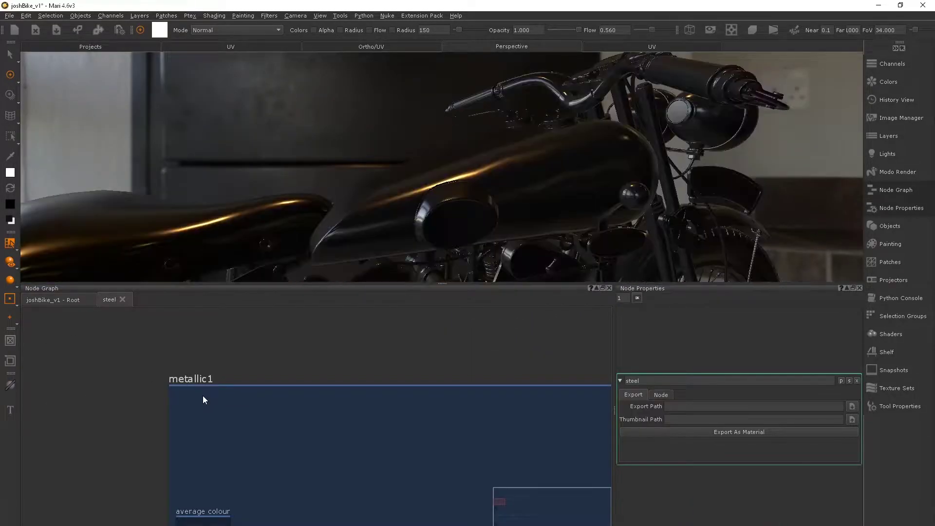
pyautogui.keyDown('alt'); pyautogui.moveTo(442, 198); pyautogui.dragTo(405, 238); pyautogui.keyUp('alt')
pyautogui.moveTo(179, 496); pyautogui.dragTo(190, 360, button='middle')
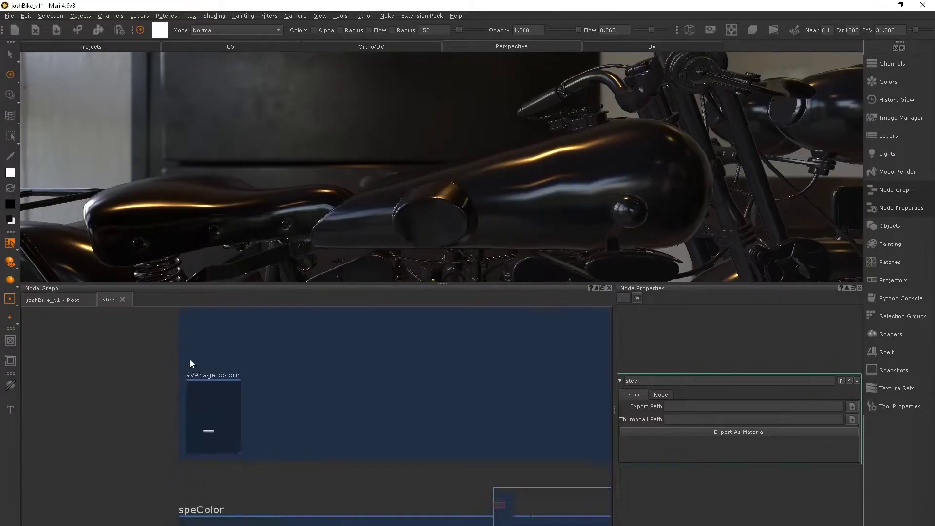
pyautogui.click(208, 433)
pyautogui.click(703, 336)
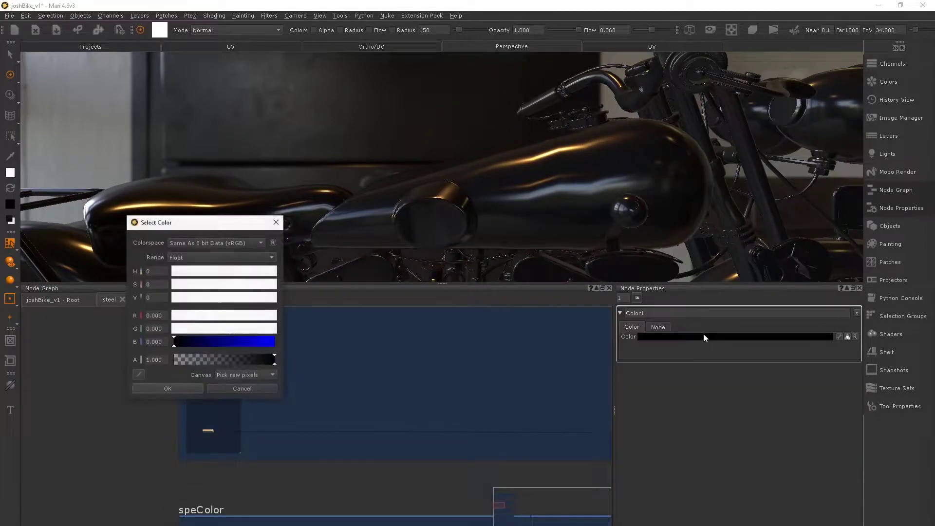
pyautogui.moveTo(198, 296); pyautogui.dragTo(281, 298)
pyautogui.click(168, 386)
# - Set the average colour node in the steel graph's diffColor1 backdrop to a neutral grey of 0.609
pyautogui.moveTo(283, 377); pyautogui.dragTo(346, 434, button='middle')
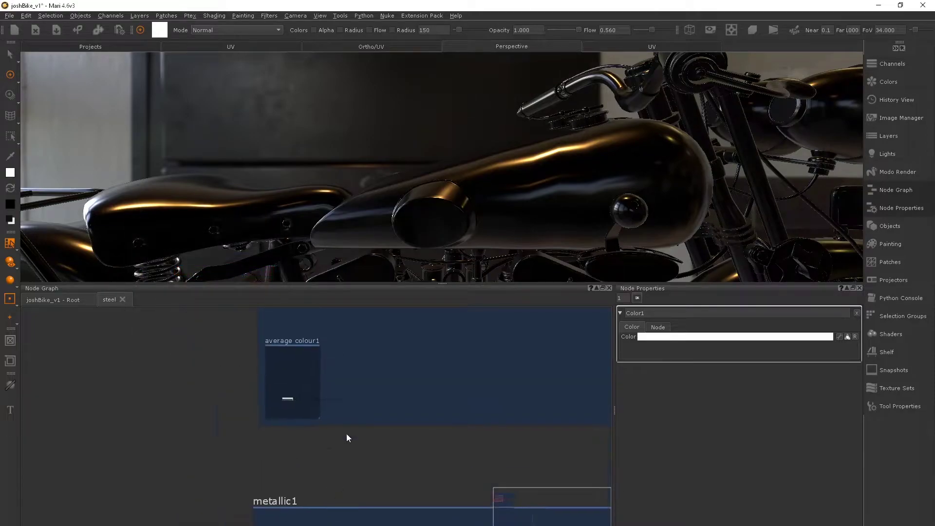
pyautogui.scroll(-2, 347, 433)
pyautogui.moveTo(308, 317); pyautogui.dragTo(278, 396, button='middle')
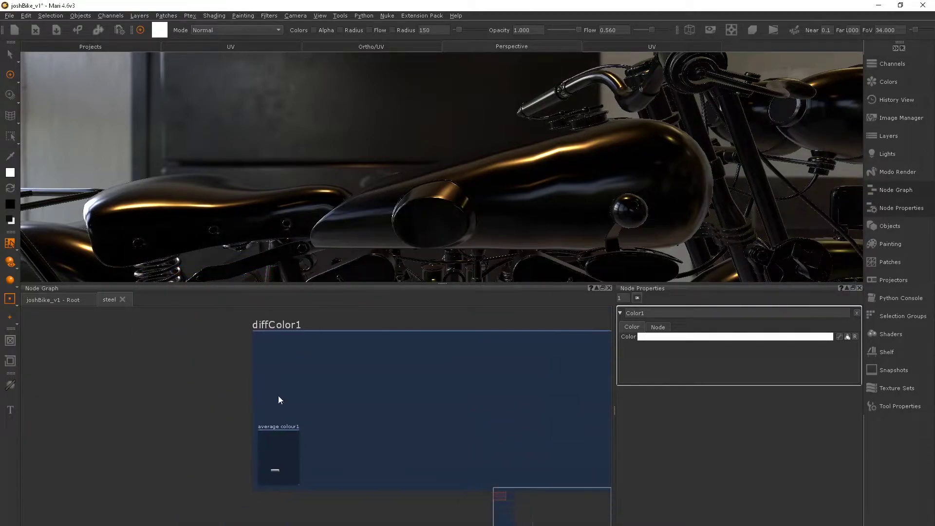
pyautogui.click(692, 337)
pyautogui.moveTo(178, 297); pyautogui.dragTo(242, 297)
pyautogui.click(177, 386)
pyautogui.keyDown('alt'); pyautogui.moveTo(564, 192); pyautogui.dragTo(414, 170, button='right'); pyautogui.keyUp('alt')
pyautogui.keyDown('alt'); pyautogui.moveTo(414, 170); pyautogui.dragTo(433, 172, button='middle'); pyautogui.keyUp('alt')
pyautogui.scroll(4, 432, 173)
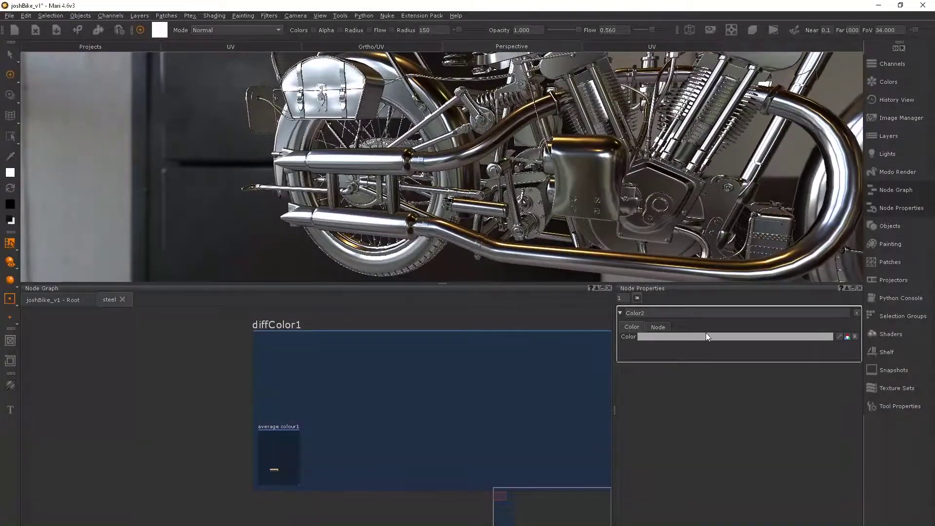
pyautogui.moveTo(242, 296)
pyautogui.mouseDown()
pyautogui.moveTo(231, 295)
pyautogui.moveTo(238, 297)
pyautogui.mouseUp()
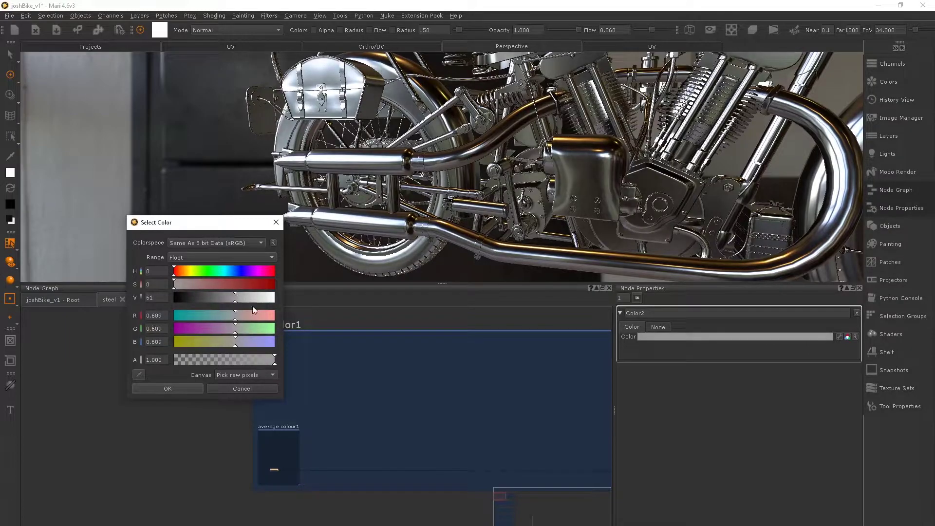
pyautogui.click(191, 387)
# - Set the mid grey colour node in the steel graph's specRoughness backdrop to a dark grey of 0.111
pyautogui.moveTo(354, 480); pyautogui.dragTo(394, 312, button='middle')
pyautogui.moveTo(334, 440); pyautogui.dragTo(352, 209, button='middle')
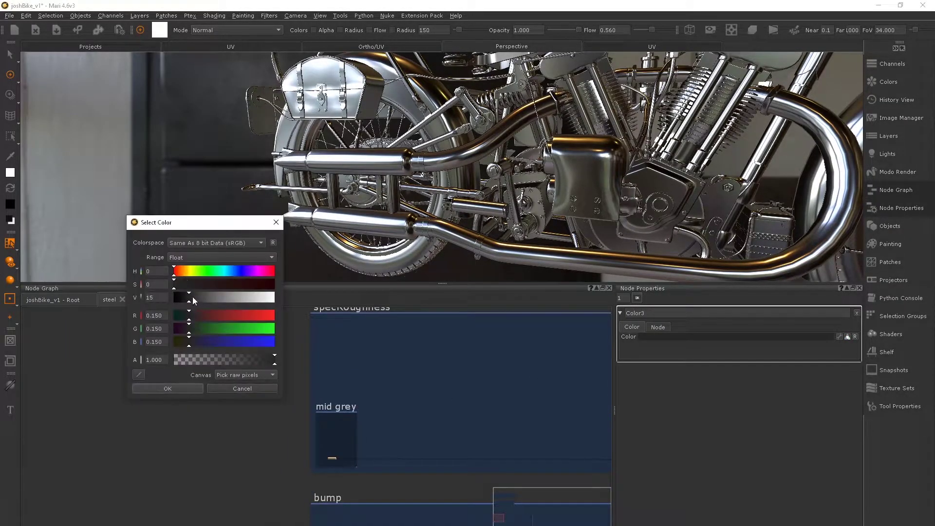
pyautogui.moveTo(191, 297)
pyautogui.mouseDown()
pyautogui.moveTo(233, 292)
pyautogui.moveTo(187, 293)
pyautogui.mouseUp()
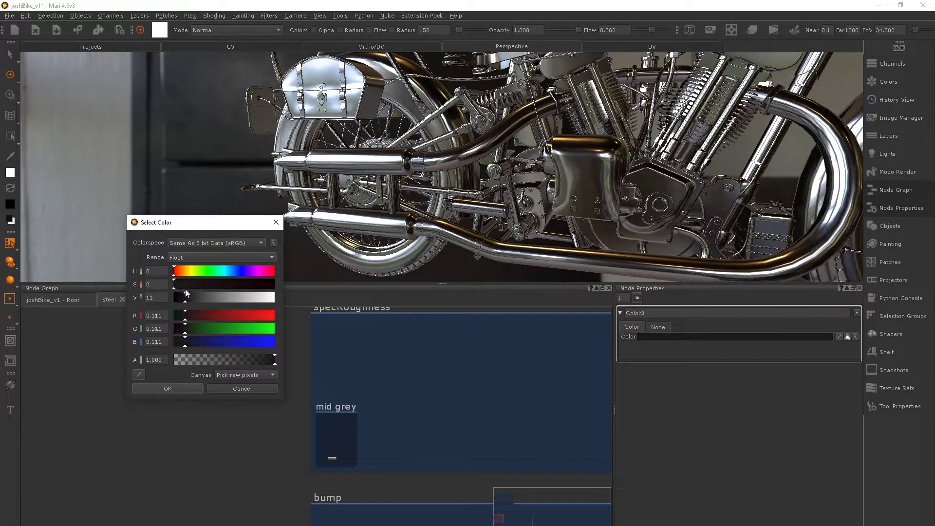
pyautogui.click(177, 388)
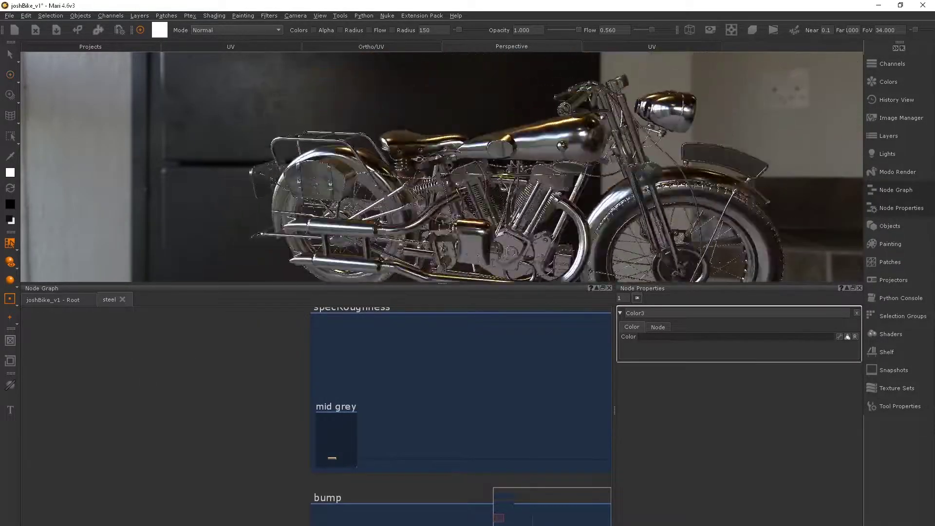
# - Close the steel graph and create a Material node named paint in the root graph
pyautogui.click(122, 300)
pyautogui.press('Tab')
pyautogui.write('mate')
pyautogui.press('Down')
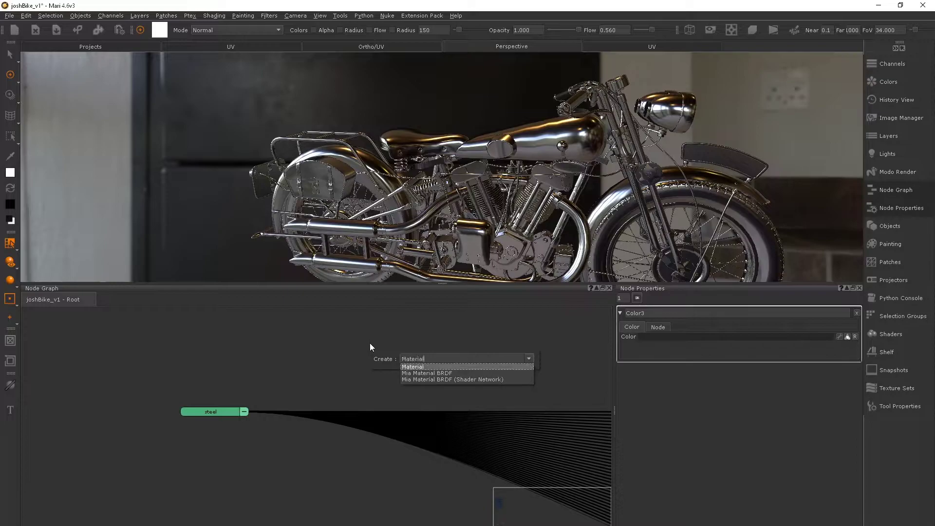
pyautogui.press('Return')
pyautogui.click(469, 300)
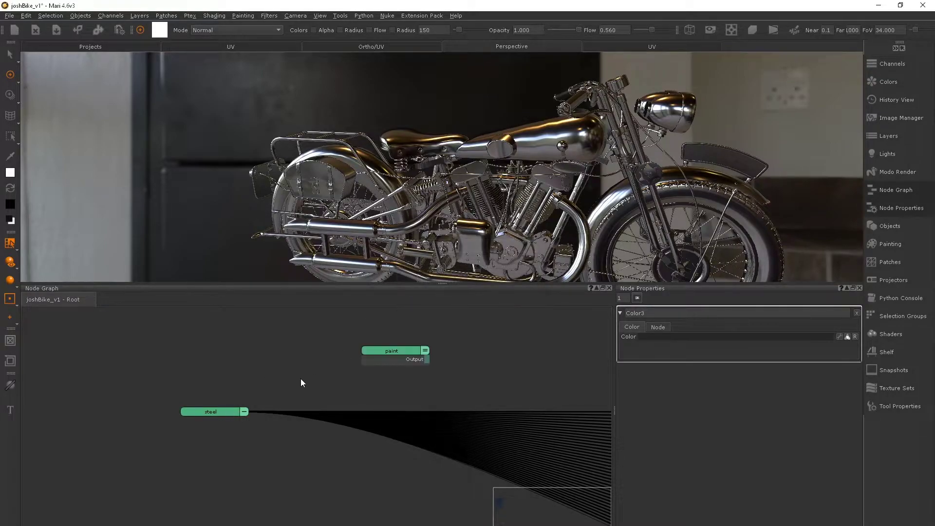
# - Open the paint material's graph full size and import the saved node file from the josh_bike folder
pyautogui.doubleClick(388, 351)
pyautogui.press('space')
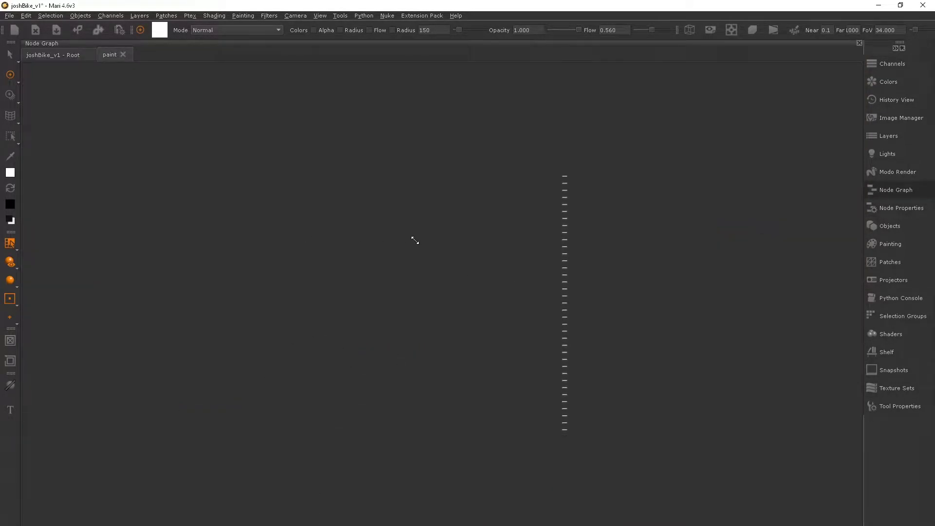
pyautogui.click(311, 245)
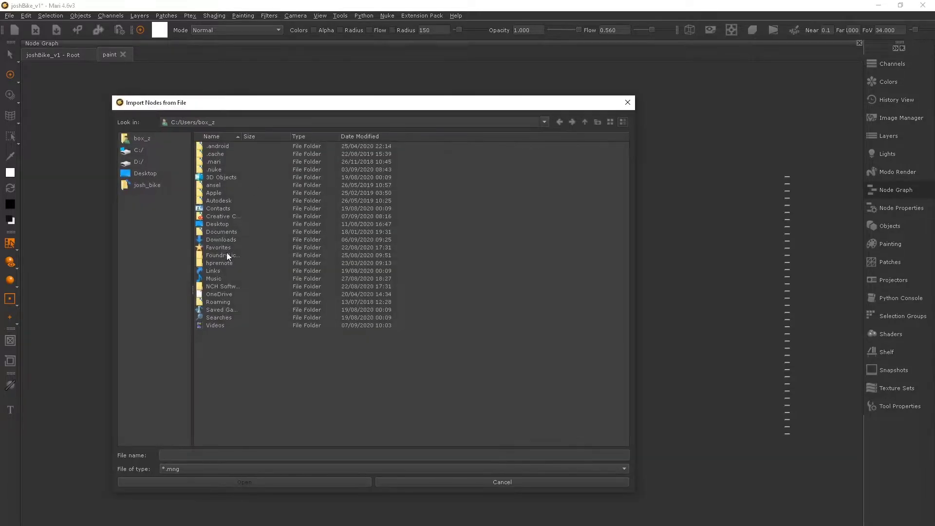
pyautogui.doubleClick(217, 262)
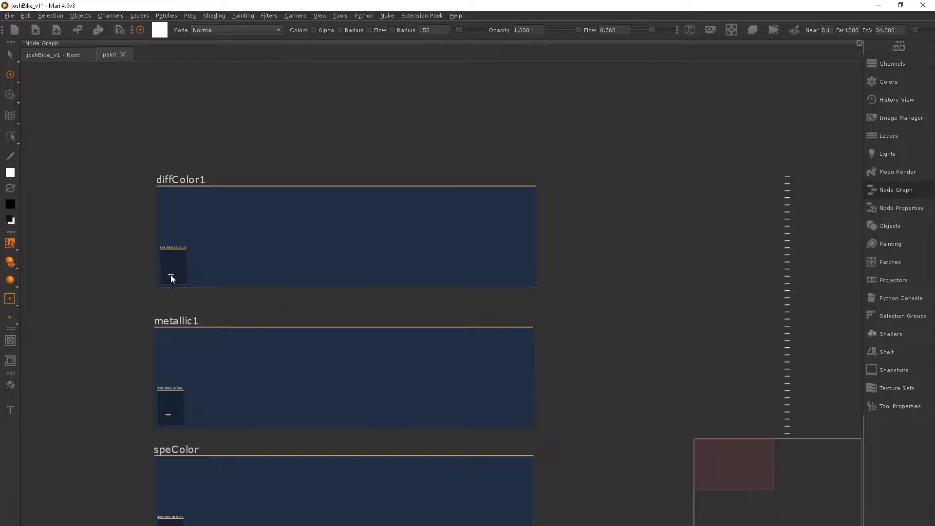
# - Select the paint graph's whole column of channel output nodes and move it beside the diffColor to specRoughness backdrops
pyautogui.moveTo(171, 275); pyautogui.dragTo(61, 71, button='middle')
pyautogui.scroll(2, 113, 174)
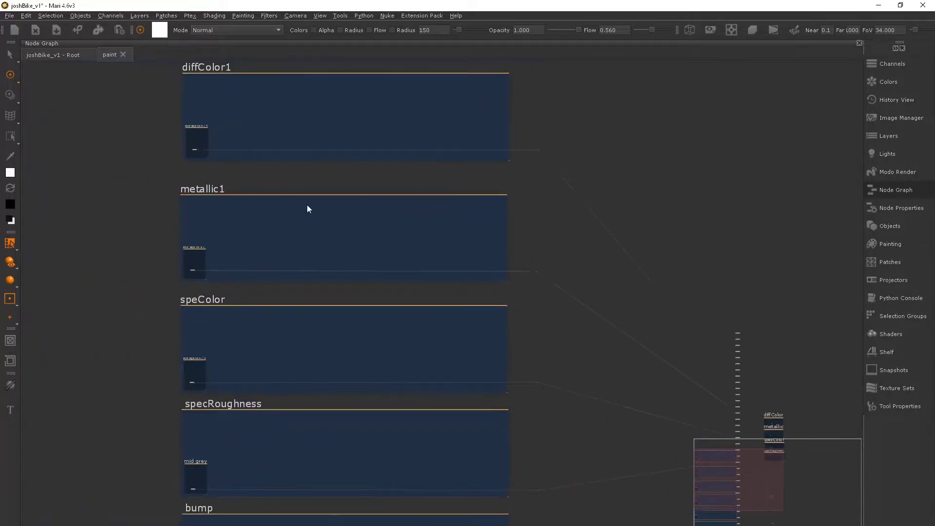
pyautogui.moveTo(720, 378); pyautogui.dragTo(507, 292, button='middle')
pyautogui.keyDown('alt'); pyautogui.moveTo(506, 293); pyautogui.dragTo(620, 313, button='right'); pyautogui.keyUp('alt')
pyautogui.moveTo(633, 358); pyautogui.dragTo(448, 309, button='middle')
pyautogui.keyDown('alt'); pyautogui.moveTo(447, 309); pyautogui.dragTo(515, 332, button='right'); pyautogui.keyUp('alt')
pyautogui.keyDown('alt'); pyautogui.moveTo(731, 336); pyautogui.dragTo(765, 340, button='right'); pyautogui.keyUp('alt')
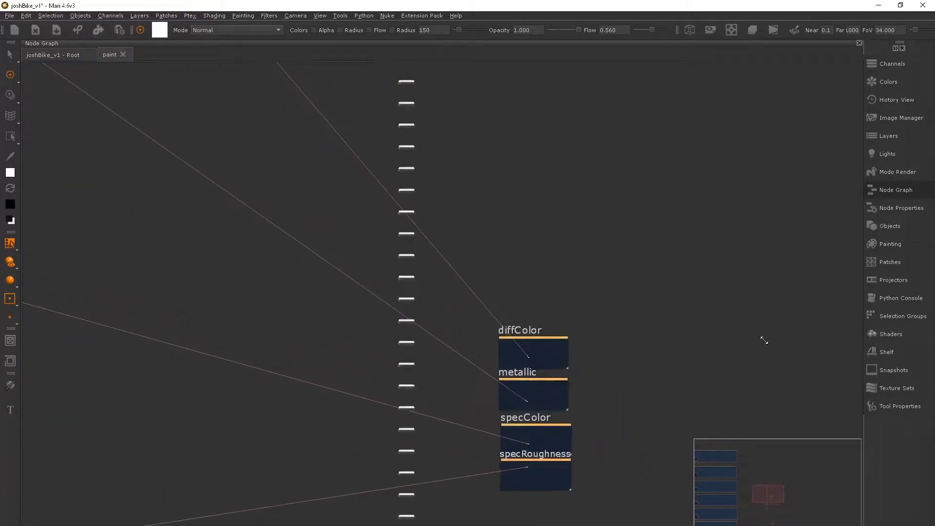
pyautogui.scroll(-4, 352, 277)
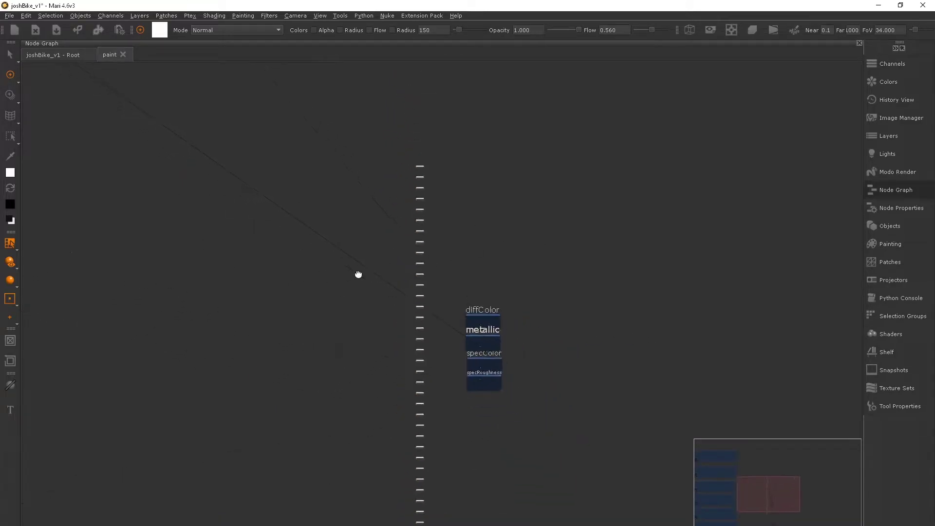
pyautogui.moveTo(359, 274); pyautogui.dragTo(397, 197, button='middle')
pyautogui.scroll(-1, 404, 188)
pyautogui.moveTo(433, 110); pyautogui.dragTo(464, 457)
pyautogui.scroll(3, 566, 129)
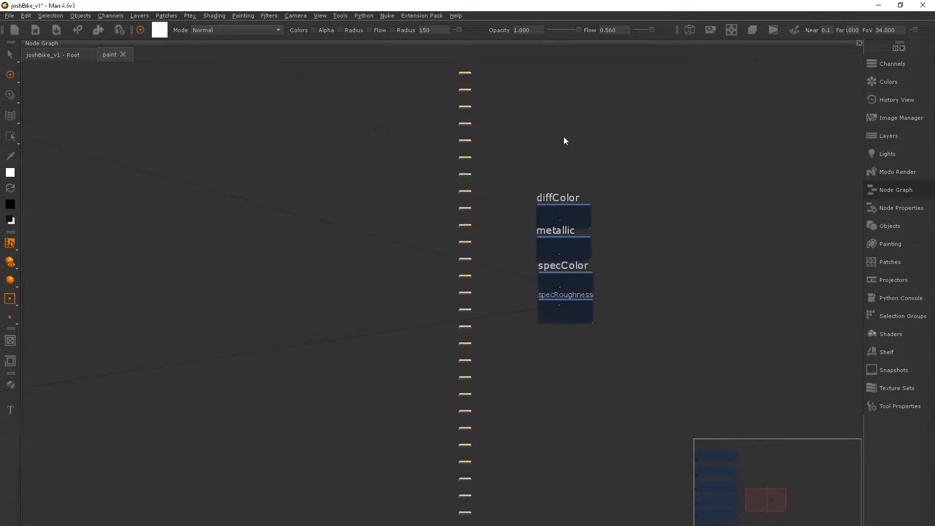
pyautogui.scroll(3, 563, 137)
pyautogui.moveTo(474, 144); pyautogui.dragTo(691, 443)
pyautogui.scroll(3, 691, 441)
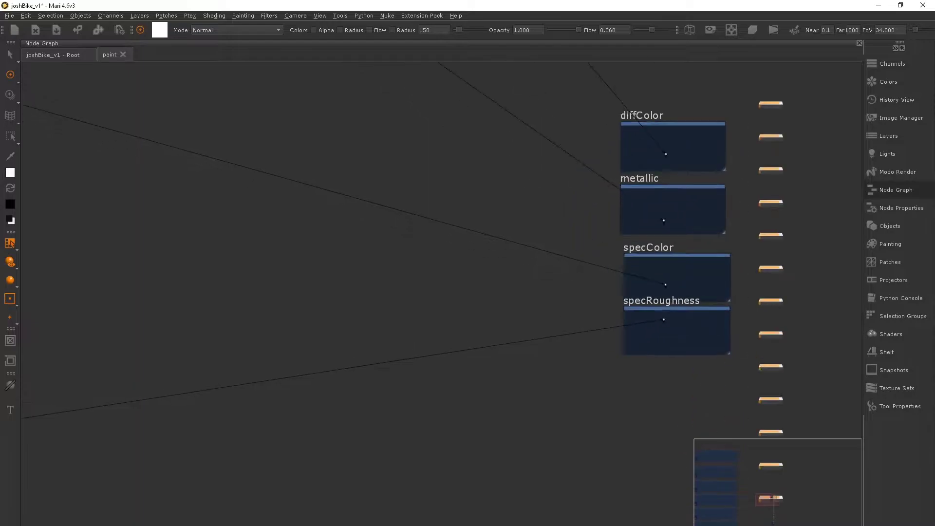
pyautogui.moveTo(824, 156); pyautogui.dragTo(569, 218, button='middle')
pyautogui.scroll(4, 569, 217)
pyautogui.moveTo(610, 231); pyautogui.dragTo(736, 261)
# - Connect the metallic backdrop's dot to the Metl output node and the diffColor backdrop's dot to the Diff output node
pyautogui.click(396, 270)
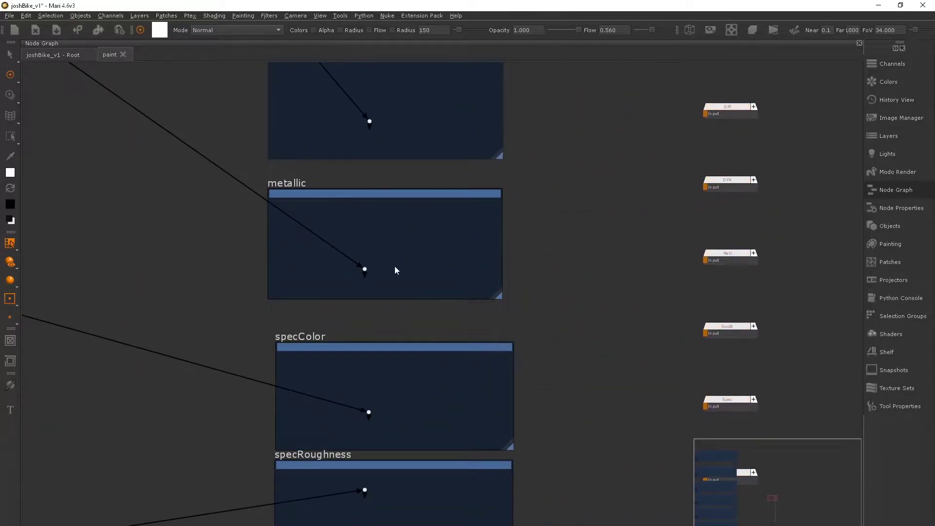
pyautogui.moveTo(366, 271); pyautogui.dragTo(706, 259)
pyautogui.moveTo(366, 123); pyautogui.dragTo(280, 239, button='middle')
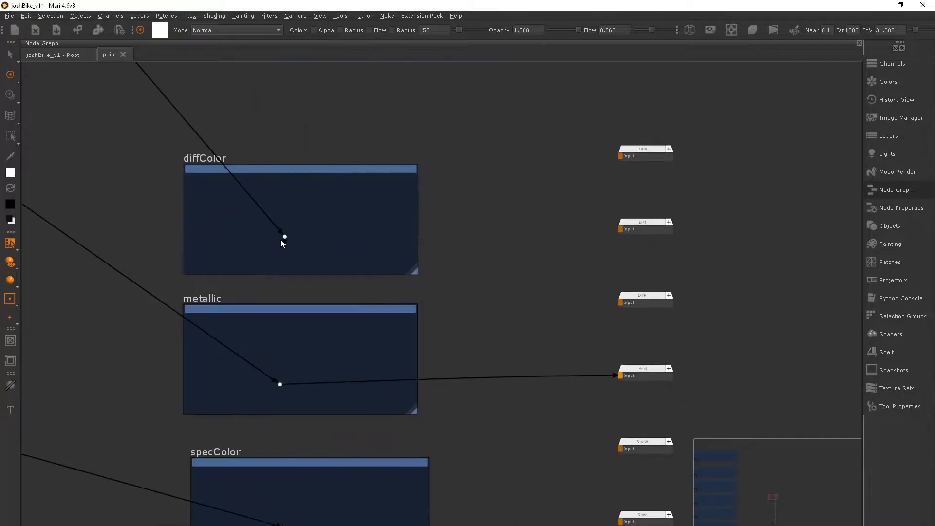
pyautogui.moveTo(560, 241); pyautogui.dragTo(286, 254)
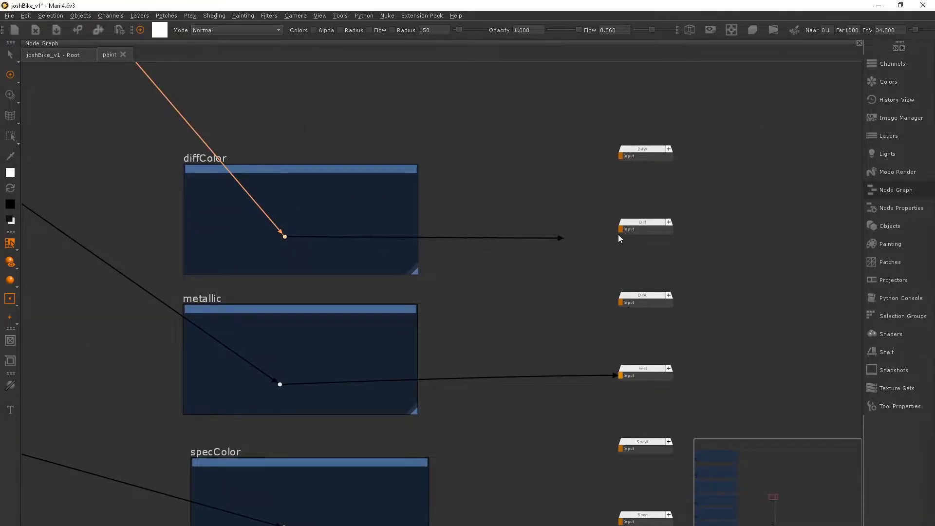
pyautogui.moveTo(619, 237); pyautogui.dragTo(616, 229)
# - Connect the specColor backdrop's dot to the Spec output node and the specRoughness backdrop's dot to the SpcR output node
pyautogui.moveTo(288, 509); pyautogui.dragTo(345, 282, button='middle')
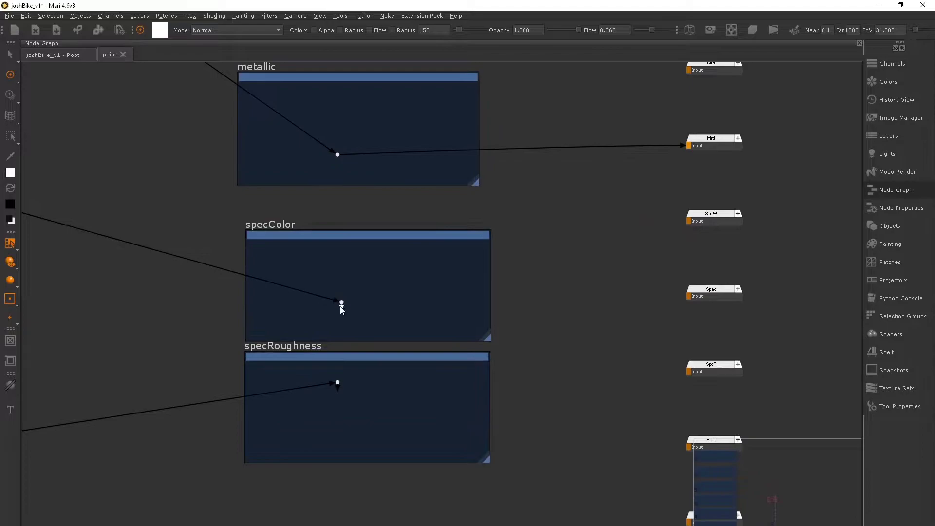
pyautogui.moveTo(664, 308); pyautogui.dragTo(689, 296)
pyautogui.moveTo(335, 396); pyautogui.dragTo(307, 259, button='middle')
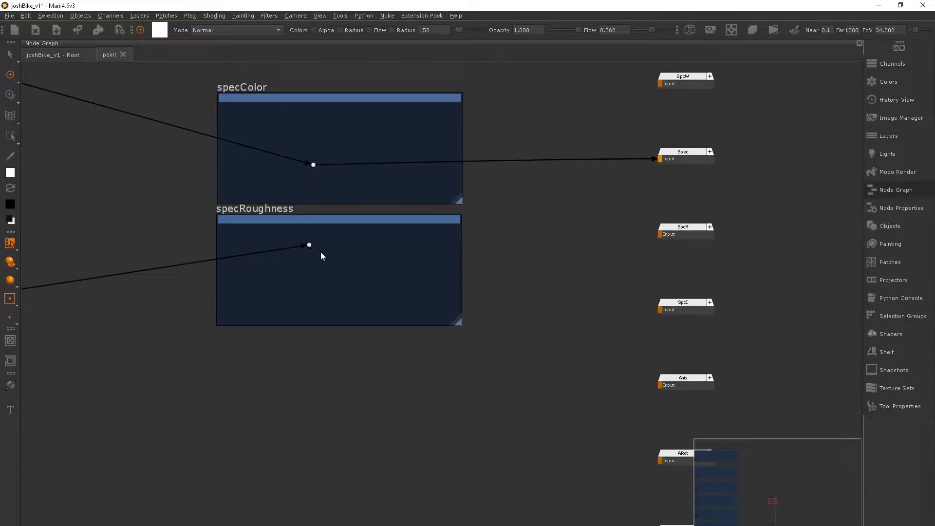
pyautogui.moveTo(320, 252); pyautogui.dragTo(661, 235)
# - Connect the bump backdrop's dot to the Bump output node and the disp backdrop's dot to the Disp output node
pyautogui.scroll(-3, 672, 273)
pyautogui.moveTo(463, 395); pyautogui.dragTo(458, 234, button='middle')
pyautogui.scroll(-3, 457, 234)
pyautogui.moveTo(482, 509); pyautogui.dragTo(462, 166, button='middle')
pyautogui.scroll(4, 677, 260)
pyautogui.moveTo(288, 192); pyautogui.dragTo(397, 243, button='middle')
pyautogui.scroll(1, 397, 242)
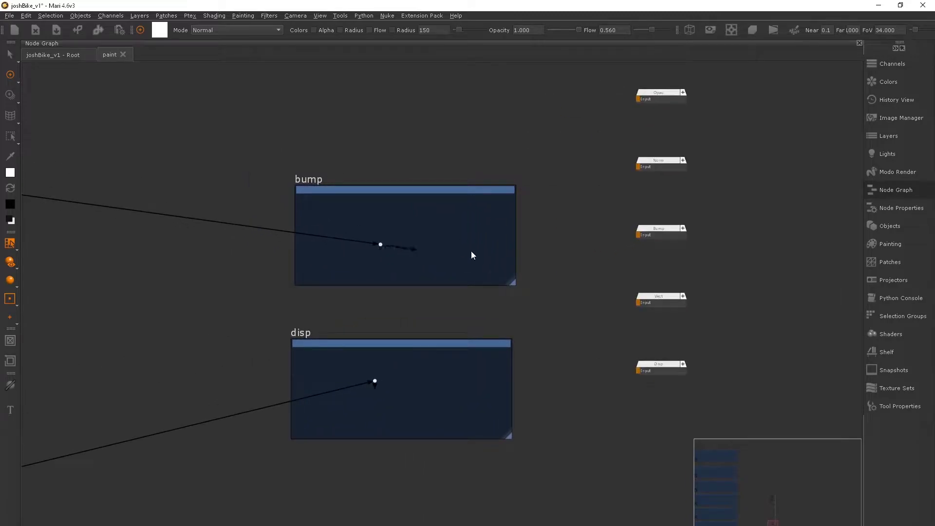
pyautogui.moveTo(472, 255); pyautogui.dragTo(637, 235)
pyautogui.moveTo(375, 381); pyautogui.dragTo(638, 373)
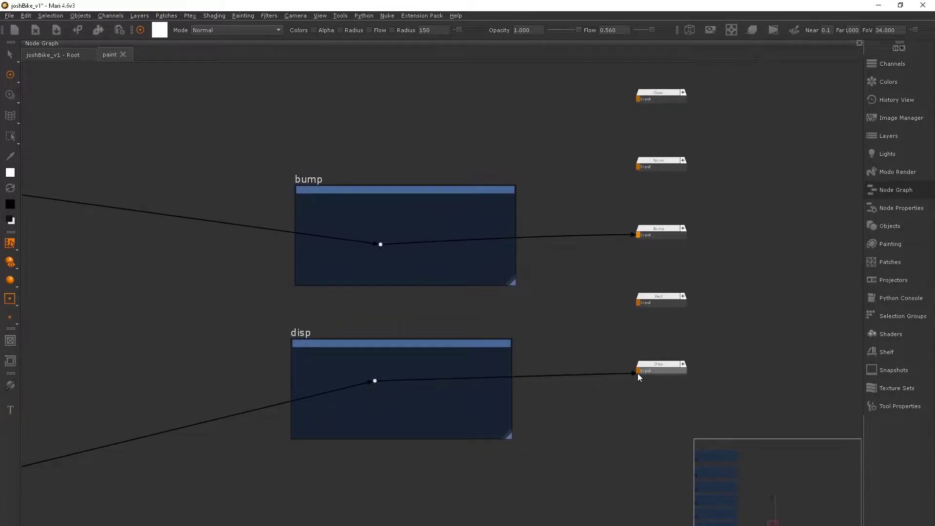
# - Return to the root graph and create a Multi-Channel Merge node near the steel and paint materials
pyautogui.click(58, 54)
pyautogui.click(249, 296)
pyautogui.press('Tab')
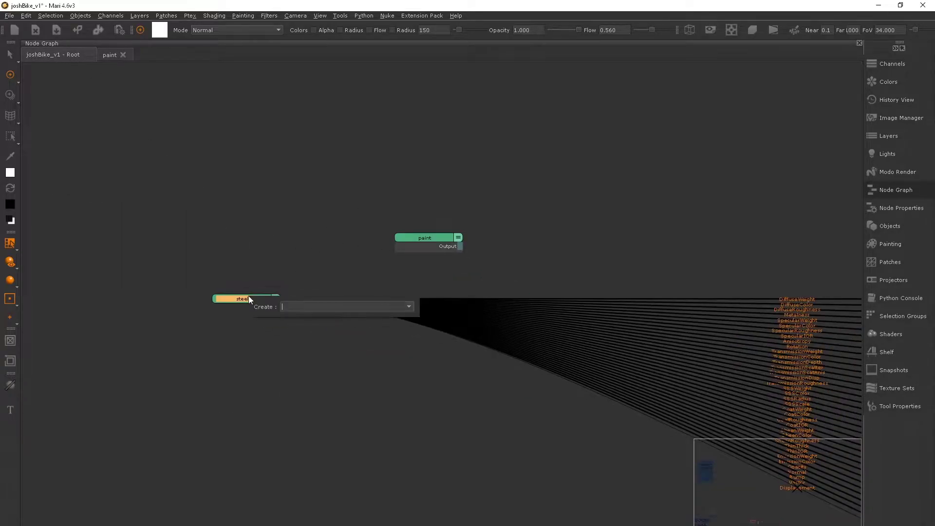
pyautogui.write('merge')
pyautogui.press('Down')
pyautogui.press('Down')
pyautogui.press('Down')
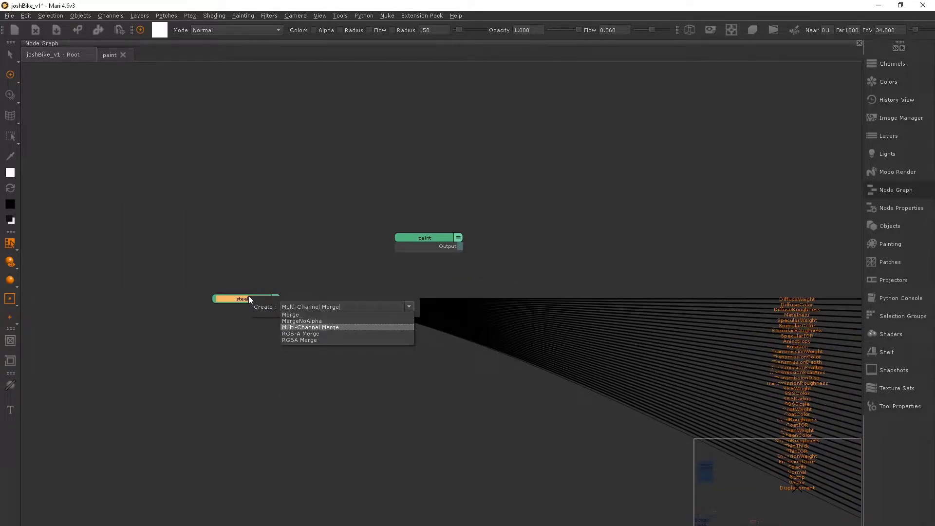
pyautogui.press('Return')
pyautogui.click(459, 292)
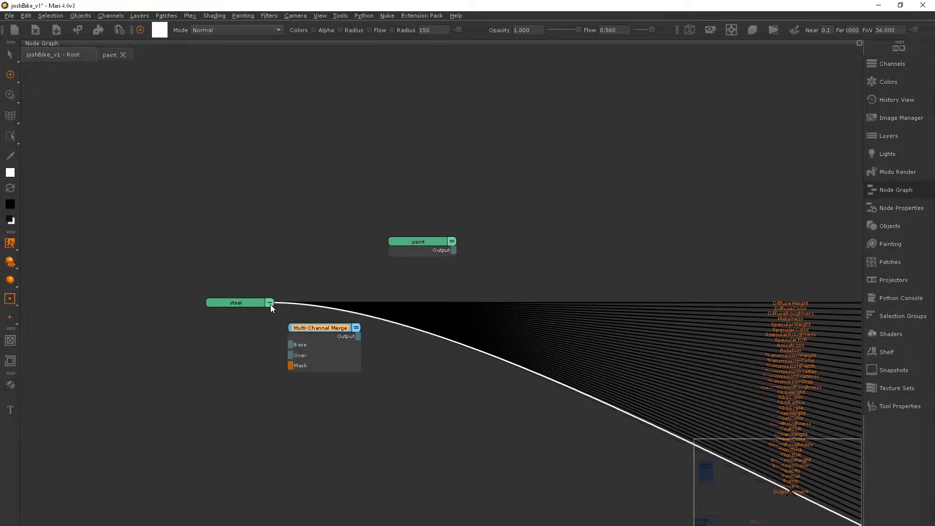
# - Connect steel to the Multi-Channel Merge node's Base and paint to its Over, placing the merge beside the paint material
pyautogui.click(270, 304)
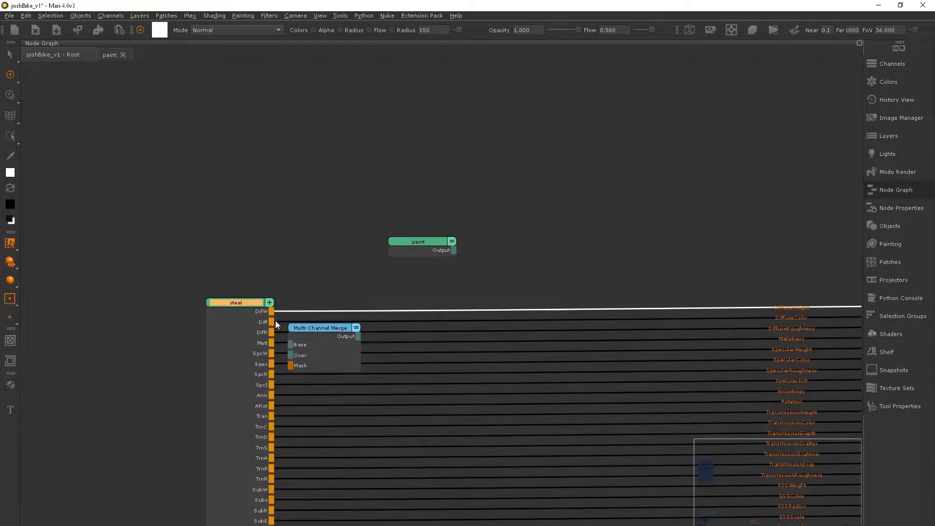
pyautogui.click(293, 345)
pyautogui.click(314, 209)
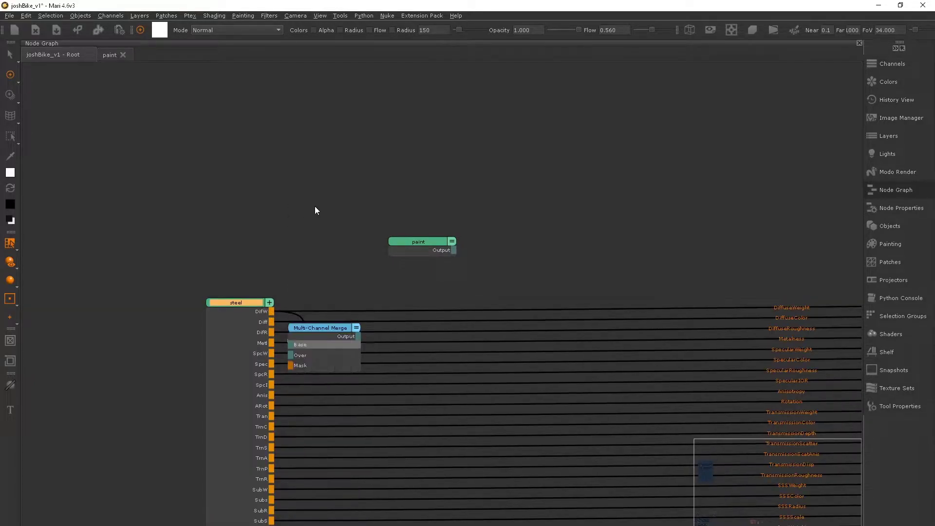
pyautogui.moveTo(306, 332)
pyautogui.mouseDown()
pyautogui.moveTo(472, 299)
pyautogui.moveTo(515, 269)
pyautogui.moveTo(501, 286)
pyautogui.mouseUp()
pyautogui.click(269, 304)
# - Move the Arnold Standard Surface node closer and connect the Multi-Channel Merge output to its channel inputs
pyautogui.moveTo(583, 264); pyautogui.dragTo(306, 261, button='middle')
pyautogui.keyDown('alt'); pyautogui.moveTo(275, 274); pyautogui.dragTo(238, 274, button='right'); pyautogui.keyUp('alt')
pyautogui.moveTo(741, 294); pyautogui.dragTo(652, 295, button='middle')
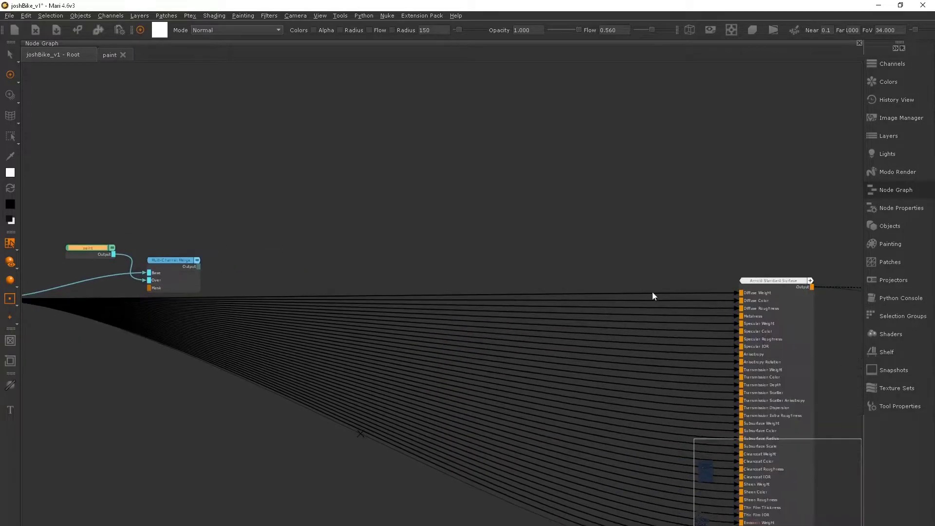
pyautogui.moveTo(765, 307); pyautogui.dragTo(570, 306)
pyautogui.moveTo(198, 266); pyautogui.dragTo(546, 291)
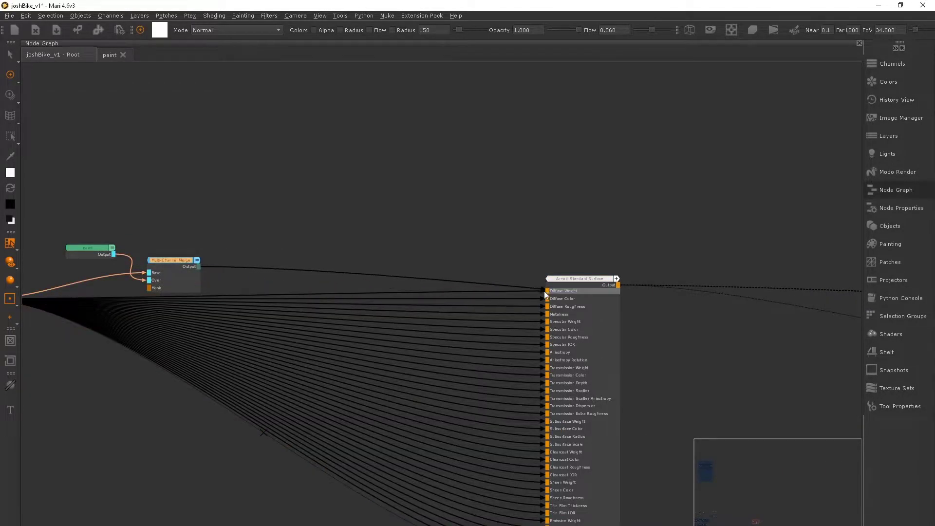
# - Tidy the positions of the steel and merge nodes in the root graph and restore the split layout with the viewport
pyautogui.moveTo(272, 268); pyautogui.dragTo(644, 298, button='middle')
pyautogui.moveTo(538, 297); pyautogui.dragTo(530, 328)
pyautogui.moveTo(309, 323); pyautogui.dragTo(277, 290)
pyautogui.press('space')
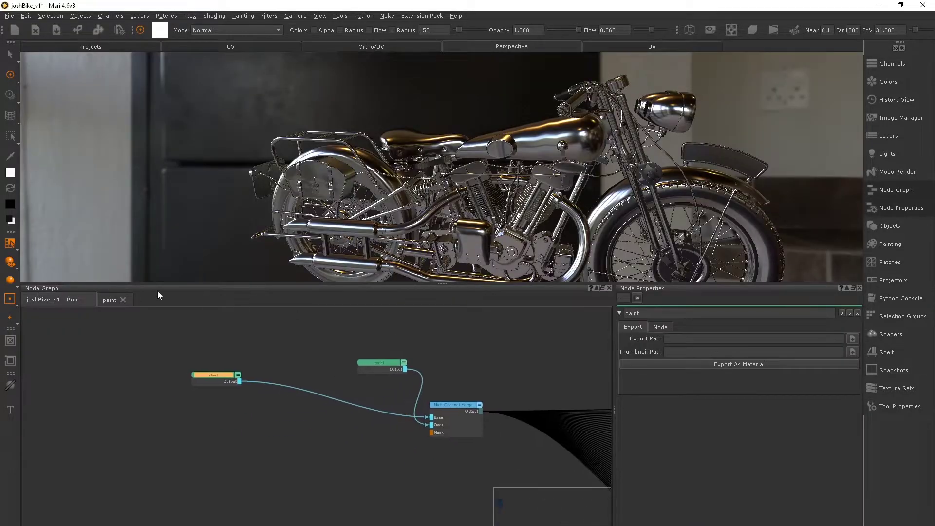
pyautogui.doubleClick(375, 362)
pyautogui.moveTo(240, 354); pyautogui.dragTo(289, 377, button='middle')
pyautogui.scroll(4, 289, 377)
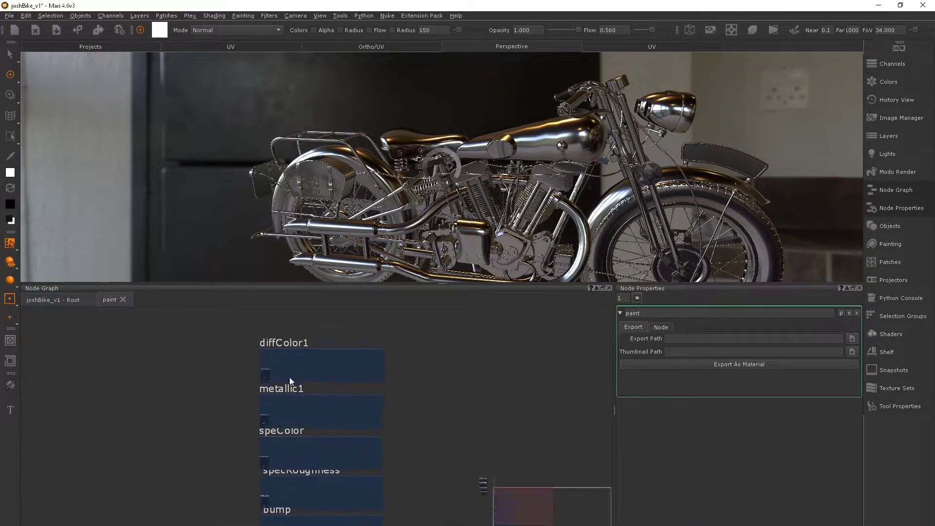
pyautogui.click(48, 300)
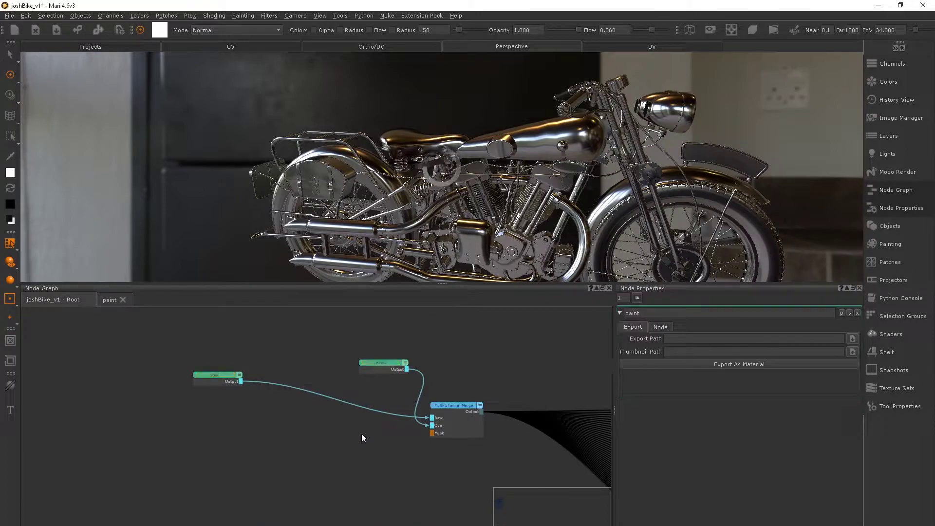
# - Create a Paint node in the root graph and connect its output to the Multi-Channel Merge node's Mask input
pyautogui.press('p')
pyautogui.click(440, 327)
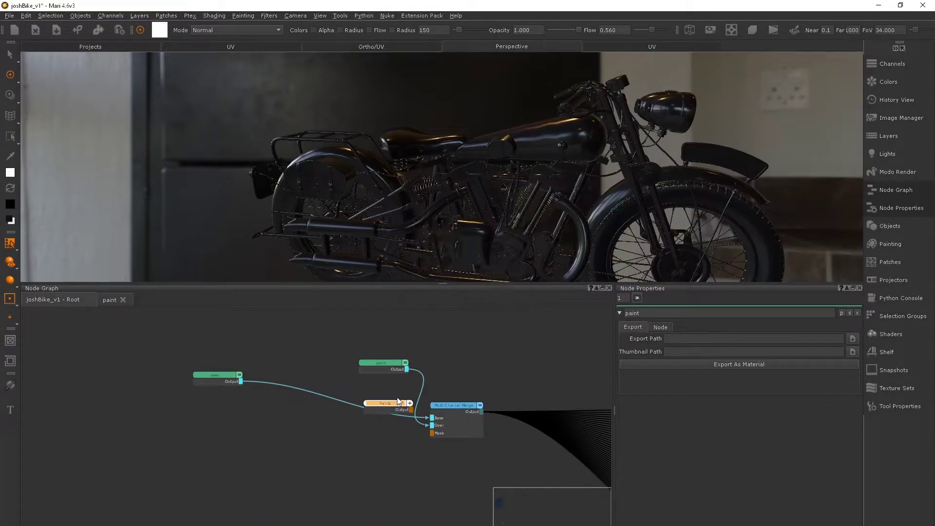
pyautogui.moveTo(397, 396); pyautogui.dragTo(363, 364, button='middle')
pyautogui.moveTo(399, 389); pyautogui.dragTo(366, 417)
# - Activate the Select tool with the Connectedness Mesh type and select the motorbike's headlight
pyautogui.keyDown('alt'); pyautogui.moveTo(488, 162); pyautogui.dragTo(468, 168, button='right'); pyautogui.keyUp('alt')
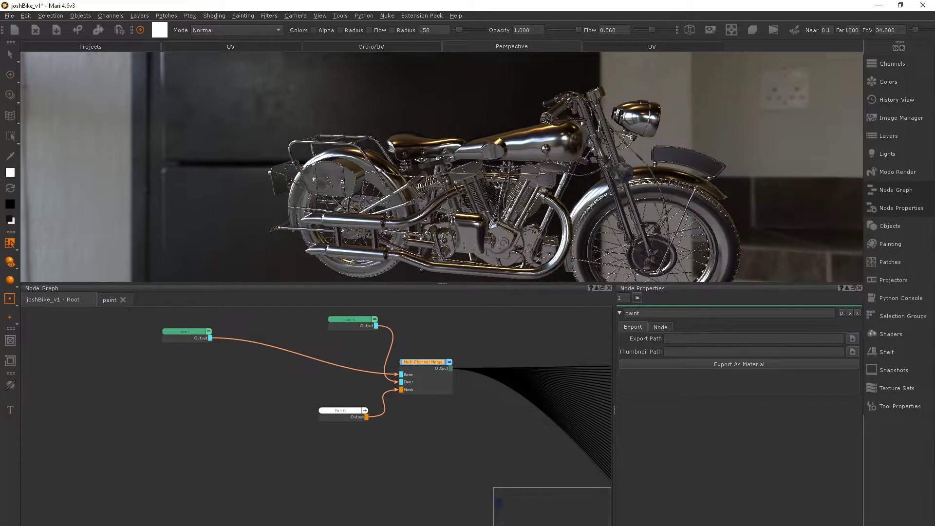
pyautogui.moveTo(468, 168)
pyautogui.keyDown('alt'); pyautogui.mouseDown()
pyautogui.moveTo(507, 195)
pyautogui.moveTo(473, 163)
pyautogui.mouseUp(); pyautogui.keyUp('alt')
pyautogui.press('s')
pyautogui.click(604, 68)
pyautogui.keyDown('alt'); pyautogui.moveTo(604, 67); pyautogui.dragTo(577, 95, button='middle'); pyautogui.keyUp('alt')
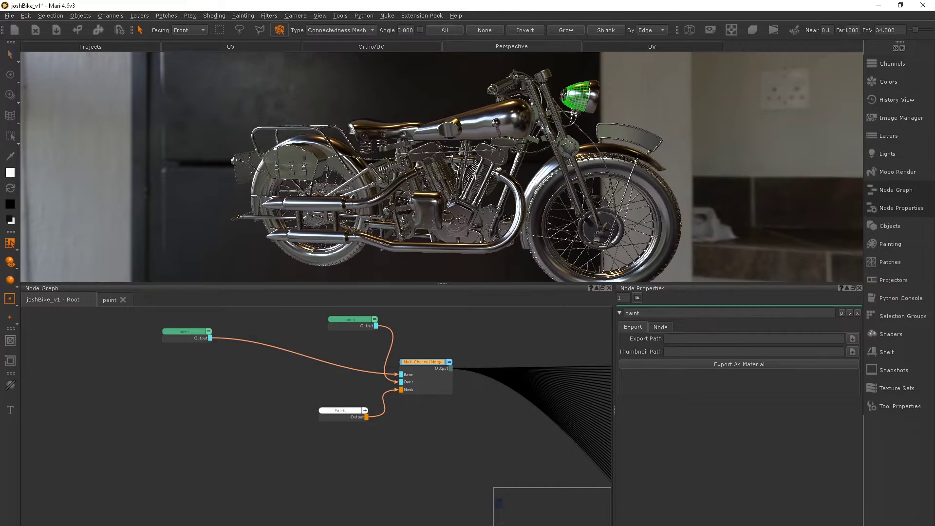
pyautogui.keyDown('alt'); pyautogui.moveTo(462, 147); pyautogui.dragTo(489, 149); pyautogui.keyUp('alt')
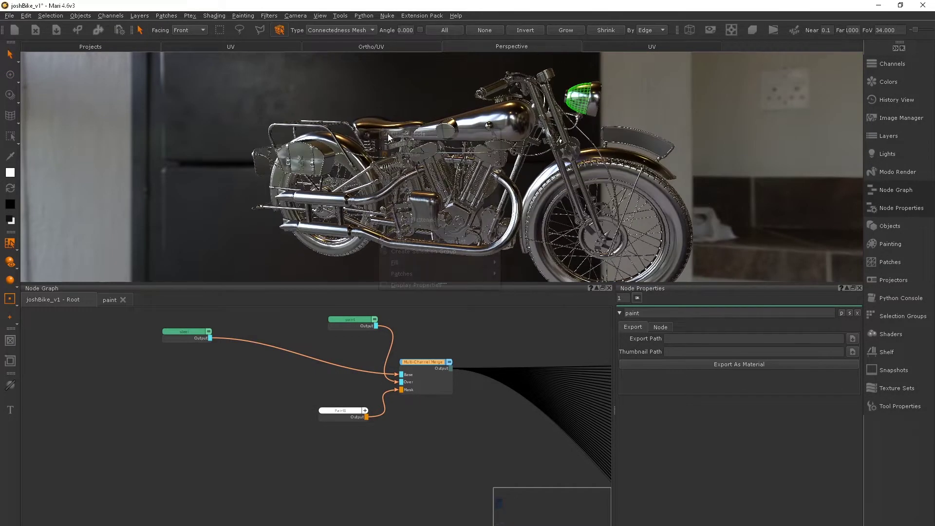
# - Select the exhaust pipes' mesh and fill its mask with the white foreground colour
pyautogui.press('F2')
pyautogui.keyDown('alt'); pyautogui.moveTo(370, 146); pyautogui.dragTo(423, 169, button='right'); pyautogui.keyUp('alt')
pyautogui.click(392, 186)
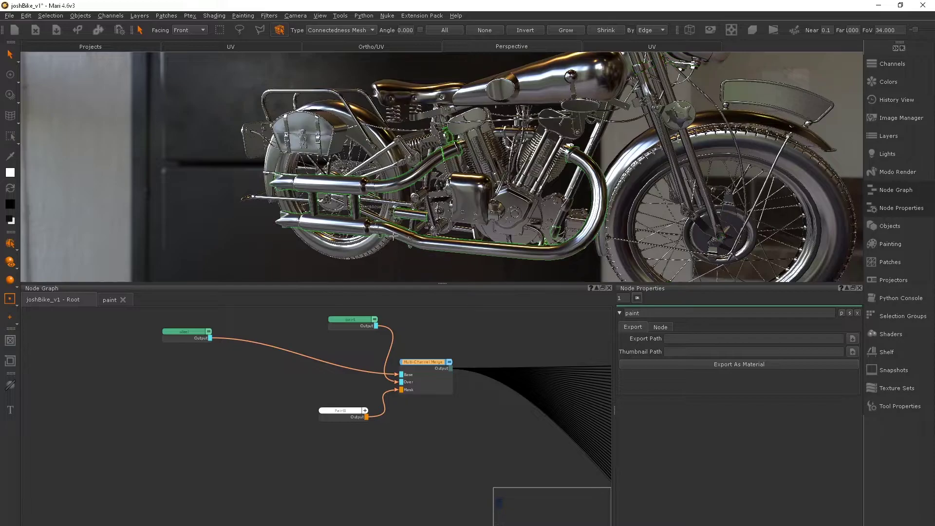
pyautogui.hotkey('ctrl', 'f')
# - Select all of the motorbike's remaining geometry and fill its mask with the white foreground colour
pyautogui.keyDown('alt'); pyautogui.moveTo(319, 81); pyautogui.dragTo(376, 142, button='middle'); pyautogui.keyUp('alt')
pyautogui.keyDown('alt'); pyautogui.moveTo(376, 143); pyautogui.dragTo(358, 122, button='right'); pyautogui.keyUp('alt')
pyautogui.keyDown('alt'); pyautogui.moveTo(359, 121); pyautogui.dragTo(343, 106, button='middle'); pyautogui.keyUp('alt')
pyautogui.hotkey('ctrl', 'a')
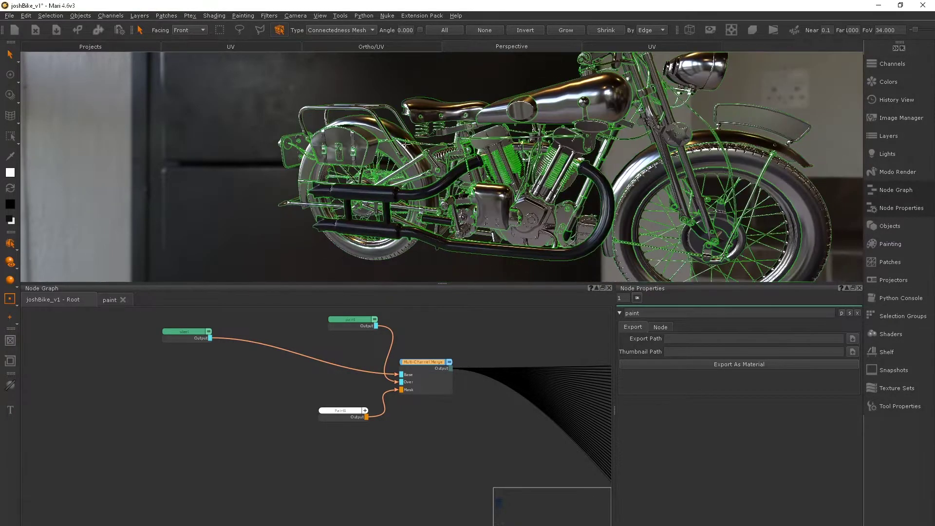
pyautogui.hotkey('ctrl', 'f')
# - Select the exhaust pipes and fill their mask with the black background colour
pyautogui.keyDown('alt'); pyautogui.moveTo(419, 168); pyautogui.dragTo(418, 186, button='middle'); pyautogui.keyUp('alt')
pyautogui.keyDown('alt'); pyautogui.moveTo(417, 187); pyautogui.dragTo(442, 204, button='right'); pyautogui.keyUp('alt')
pyautogui.click(442, 205)
pyautogui.moveTo(443, 253)
pyautogui.keyDown('alt'); pyautogui.mouseDown(button='middle')
pyautogui.moveTo(440, 169)
pyautogui.moveTo(439, 239)
pyautogui.mouseUp(button='middle'); pyautogui.keyUp('alt')
pyautogui.hotkey('ctrl', 'b')
# - Select the handlebar parts and both engine cylinders and fill their mask with the black background colour
pyautogui.keyDown('alt'); pyautogui.moveTo(606, 146); pyautogui.dragTo(582, 170); pyautogui.keyUp('alt')
pyautogui.click(537, 118)
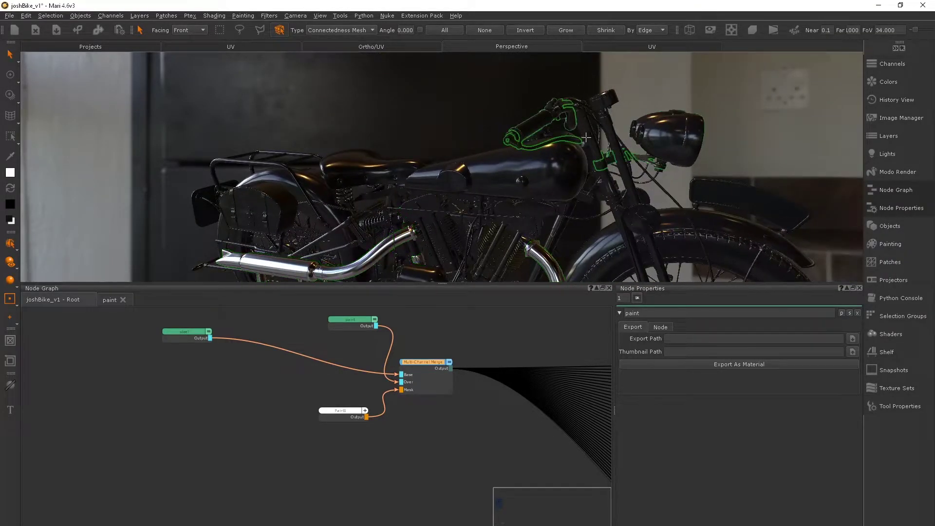
pyautogui.moveTo(536, 119); pyautogui.dragTo(527, 147, button='middle')
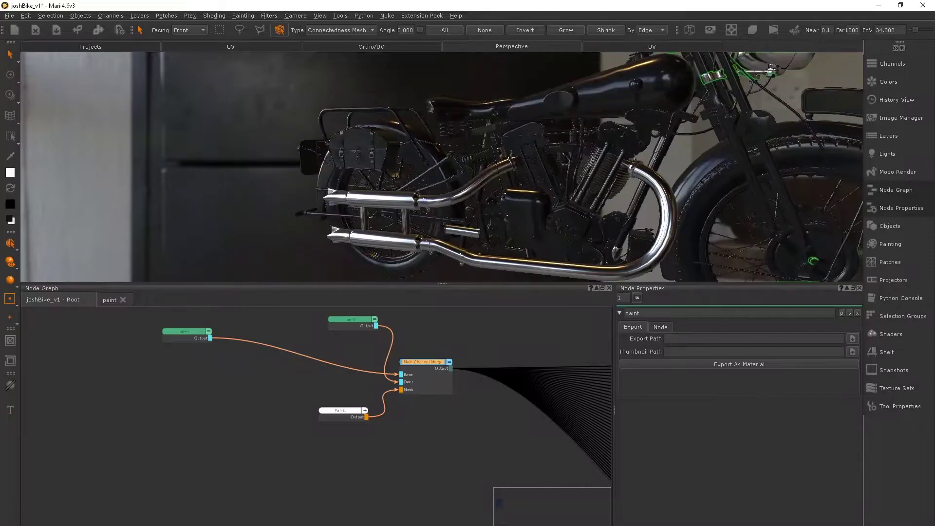
pyautogui.click(540, 156)
pyautogui.keyDown('shift'); pyautogui.click(596, 163); pyautogui.keyUp('shift')
pyautogui.hotkey('ctrl', 'b')
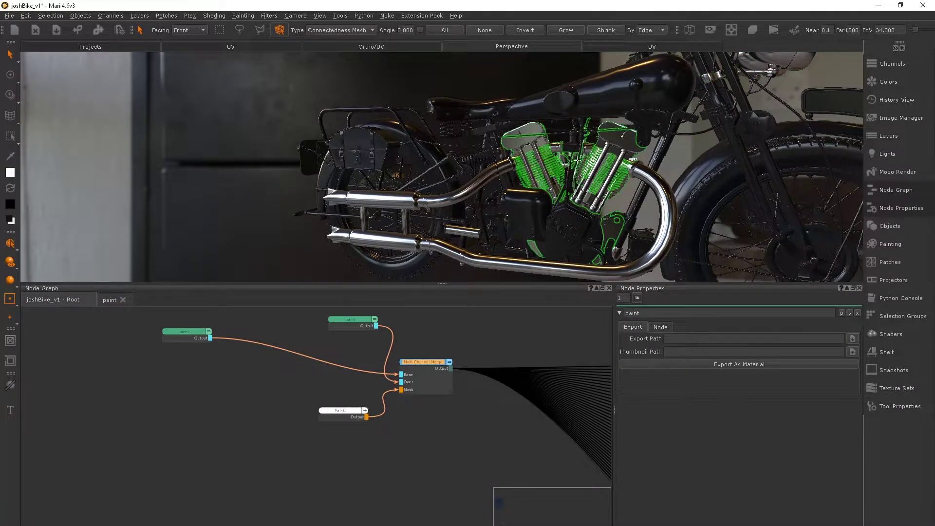
# - Select the mesh containing the luggage rack, saddlebags and gearbox, fill its mask with black and isolate it in the viewport
pyautogui.press('p')
pyautogui.moveTo(435, 163)
pyautogui.keyDown('alt'); pyautogui.mouseDown()
pyautogui.moveTo(471, 153)
pyautogui.moveTo(440, 162)
pyautogui.mouseUp(); pyautogui.keyUp('alt')
pyautogui.press('s')
pyautogui.click(435, 172)
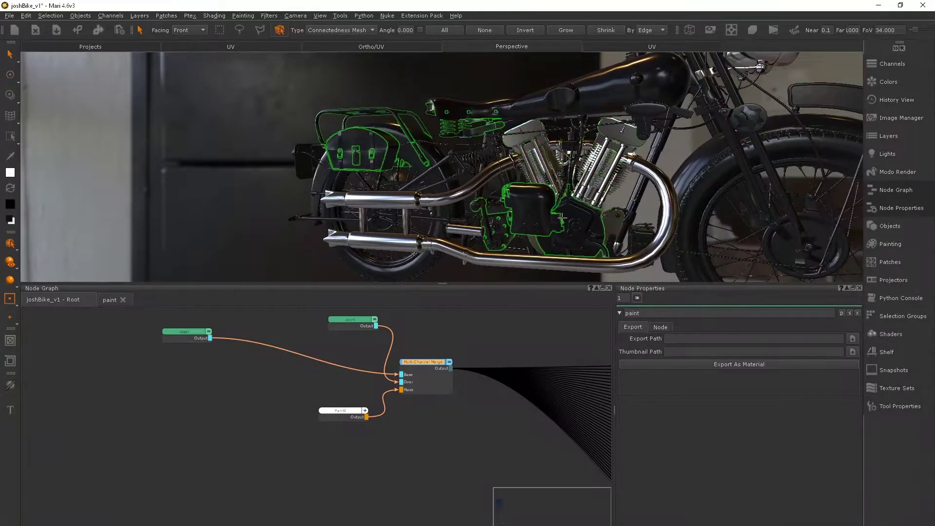
pyautogui.keyDown('alt'); pyautogui.moveTo(435, 172); pyautogui.dragTo(512, 192, button='middle'); pyautogui.keyUp('alt')
pyautogui.keyDown('alt'); pyautogui.moveTo(511, 192); pyautogui.dragTo(483, 164); pyautogui.keyUp('alt')
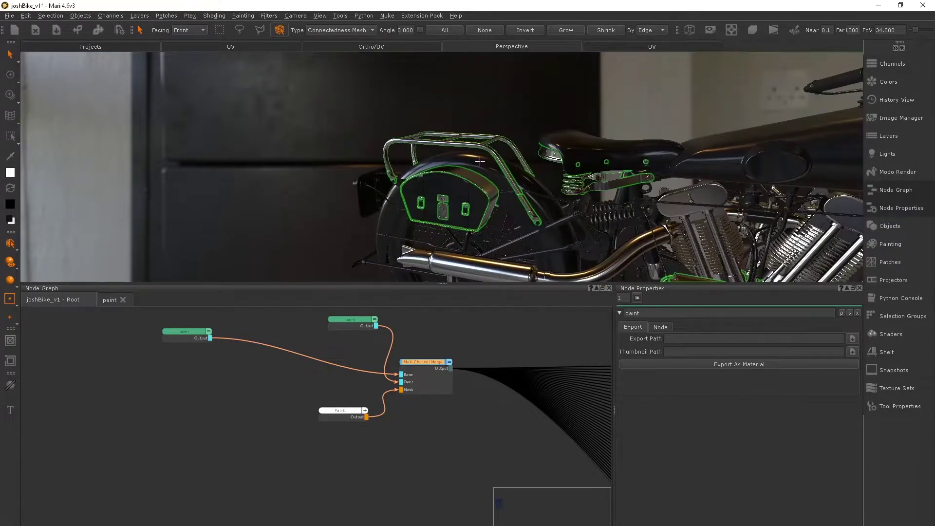
pyautogui.hotkey('shift', 'h')
pyautogui.moveTo(465, 171); pyautogui.dragTo(490, 177, button='middle')
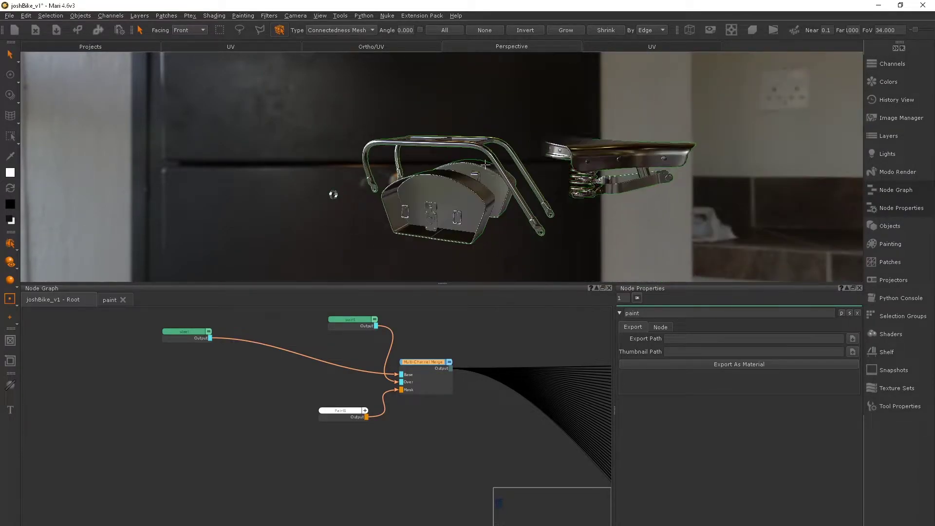
# - Paint white with a brush radius of 140 over the isolated luggage rack, saddlebags and seat base
pyautogui.press('p')
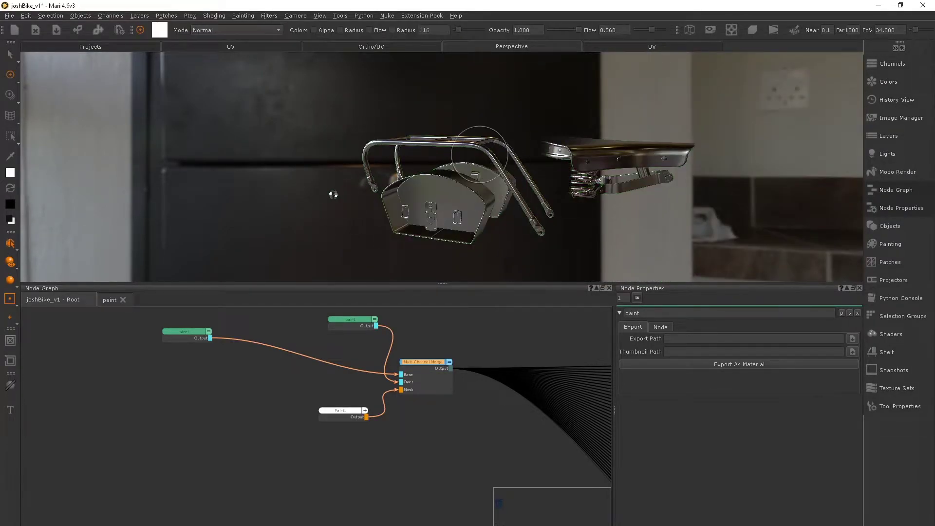
pyautogui.click(892, 245)
pyautogui.moveTo(475, 163); pyautogui.dragTo(529, 195)
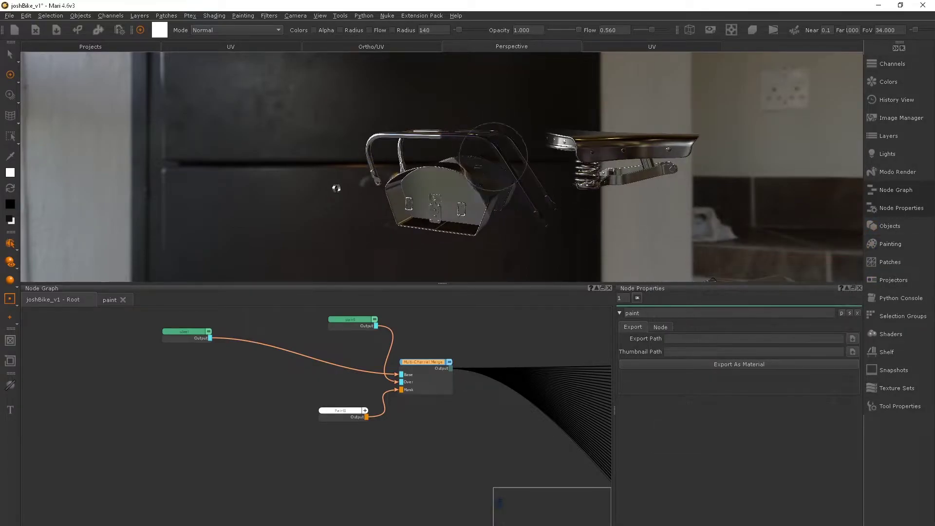
pyautogui.moveTo(458, 199); pyautogui.dragTo(401, 126)
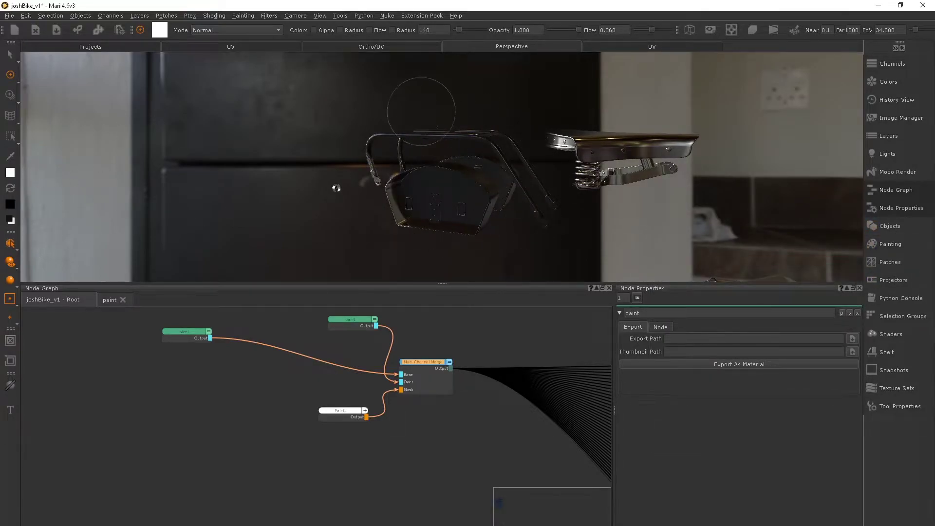
pyautogui.keyDown('alt'); pyautogui.moveTo(563, 193); pyautogui.dragTo(442, 161, button='right'); pyautogui.keyUp('alt')
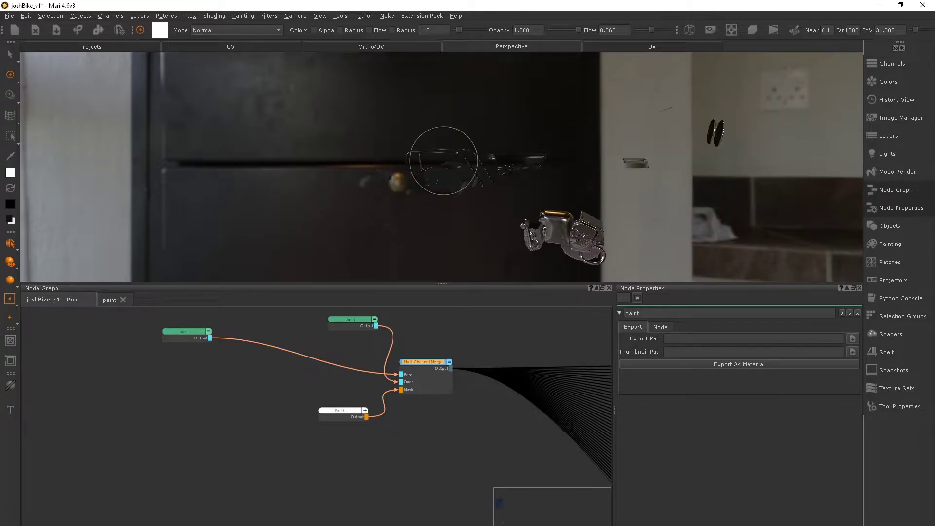
# - Show all of the motorbike's hidden geometry again
pyautogui.rightClick(448, 163)
pyautogui.moveTo(513, 199)
pyautogui.click(627, 249)
pyautogui.keyDown('alt'); pyautogui.moveTo(620, 186); pyautogui.dragTo(476, 192, button='middle'); pyautogui.keyUp('alt')
# - Switch to face selection and select the faces of both headlight shells
pyautogui.press('s')
pyautogui.click(226, 208)
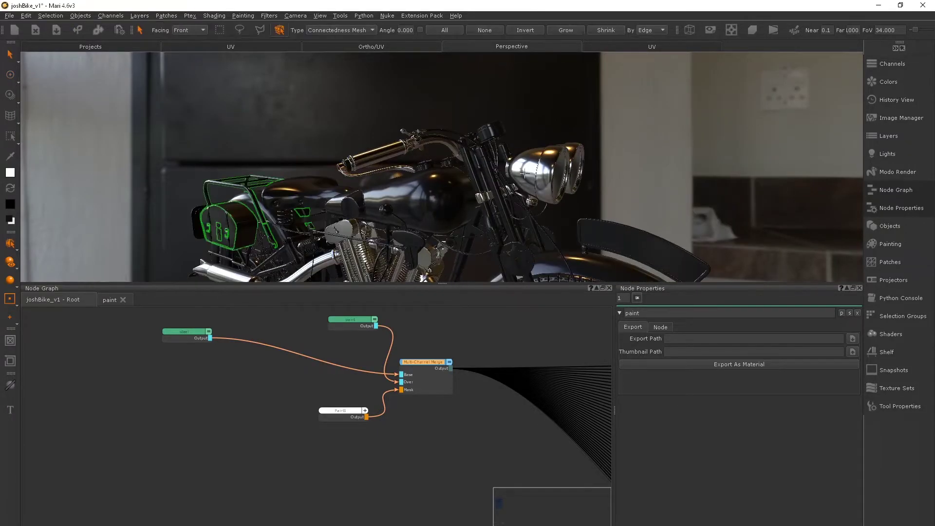
pyautogui.click(492, 147)
pyautogui.keyDown('alt'); pyautogui.moveTo(497, 160); pyautogui.dragTo(507, 142); pyautogui.keyUp('alt')
pyautogui.rightClick(507, 142)
pyautogui.click(537, 158)
pyautogui.click(541, 199)
pyautogui.keyDown('alt'); pyautogui.moveTo(490, 192); pyautogui.dragTo(461, 161, button='middle'); pyautogui.keyUp('alt')
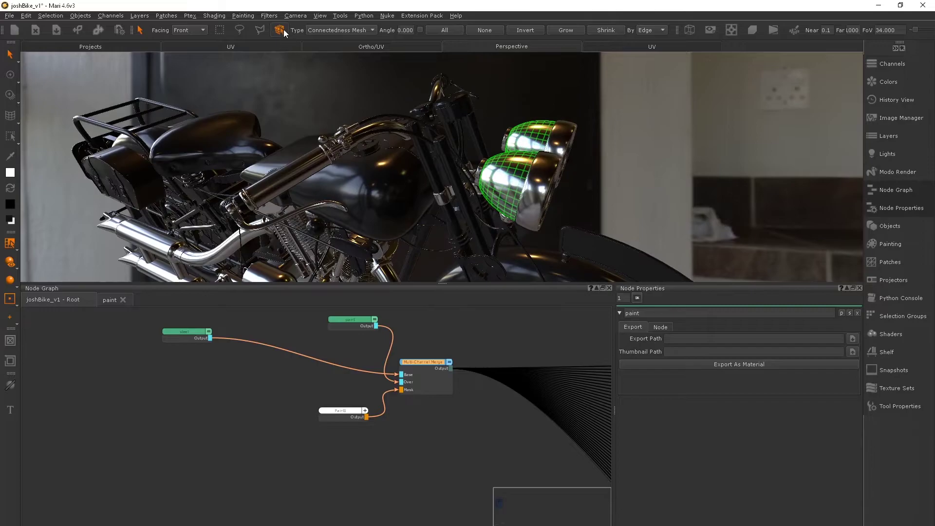
# - Isolate the selected headlight shells and paint white over them in the mask with a brush radius of 164
pyautogui.hotkey('shift', 'h')
pyautogui.keyDown('alt'); pyautogui.moveTo(498, 165); pyautogui.dragTo(422, 169); pyautogui.keyUp('alt')
pyautogui.press('p')
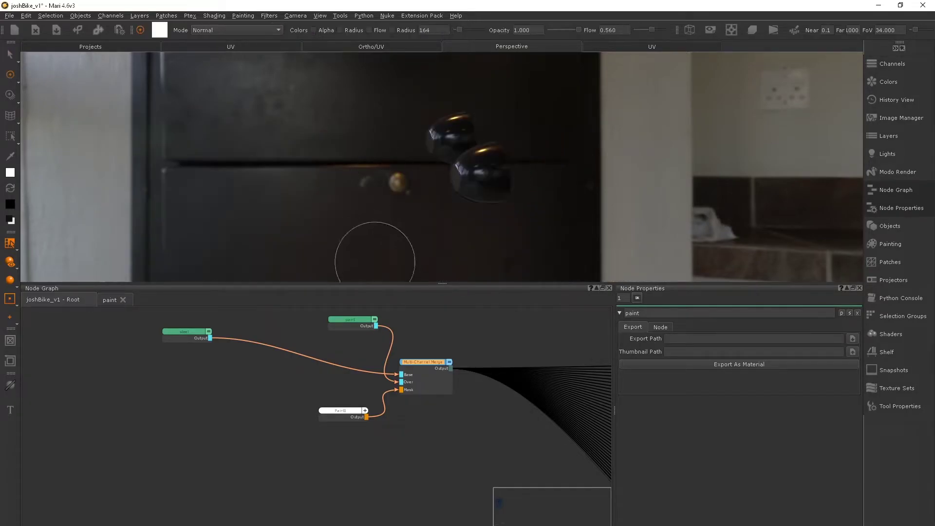
# - Create an Arnold Standard Surface material node without a shader network, name it rubber, and open its inner node graph
pyautogui.moveTo(451, 320); pyautogui.dragTo(374, 359, button='middle')
pyautogui.click(434, 349)
pyautogui.press('Tab')
pyautogui.write('mate')
pyautogui.press('Return')
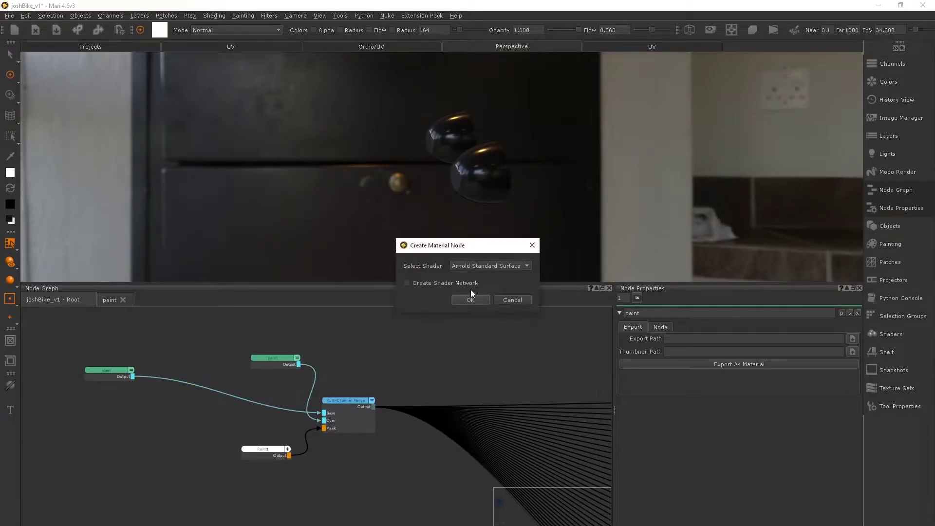
pyautogui.click(471, 292)
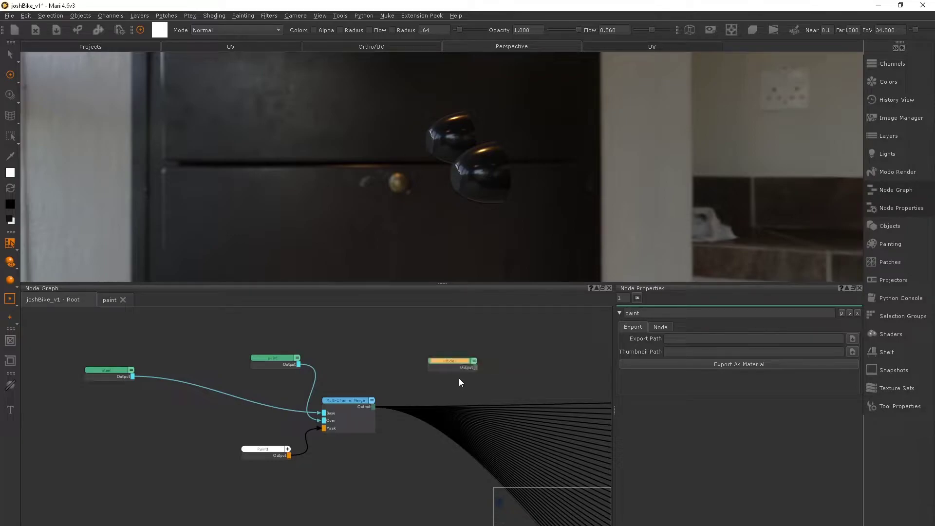
pyautogui.doubleClick(444, 362)
pyautogui.press('space')
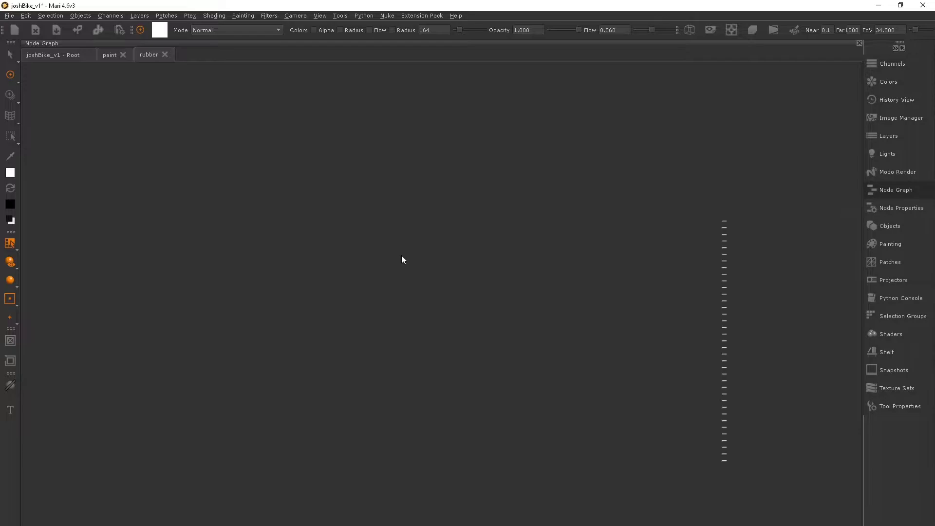
# - Import the saved material node network from the .mng file in the josh_bike folder into the rubber material
pyautogui.rightClick(217, 214)
pyautogui.moveTo(238, 239)
pyautogui.click(362, 276)
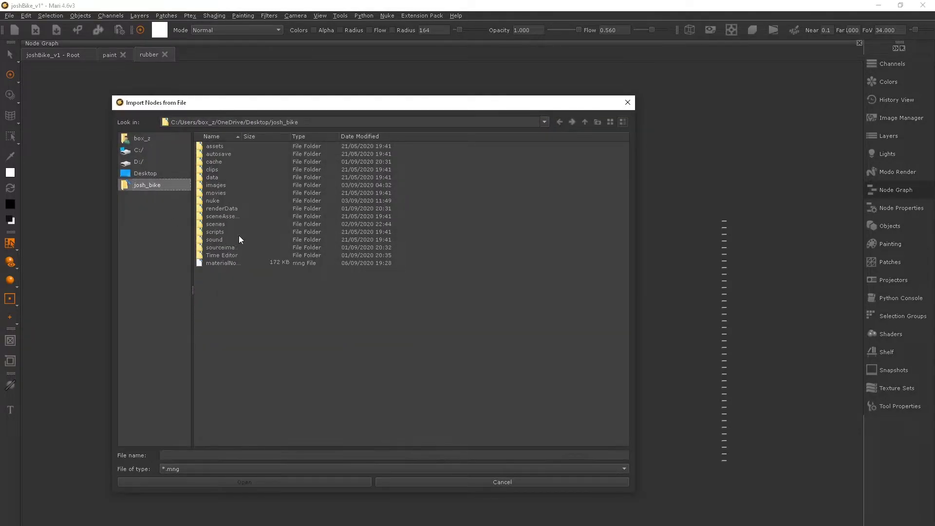
pyautogui.doubleClick(220, 262)
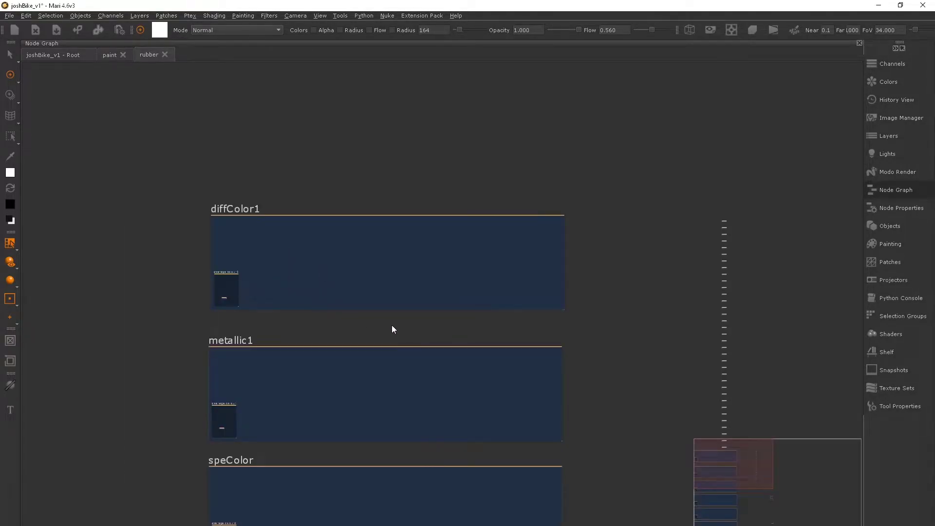
pyautogui.moveTo(627, 393); pyautogui.dragTo(402, 261, button='middle')
pyautogui.moveTo(536, 76); pyautogui.dragTo(458, 367)
pyautogui.moveTo(660, 457); pyautogui.dragTo(647, 443)
pyautogui.moveTo(647, 443); pyautogui.dragTo(475, 232, button='middle')
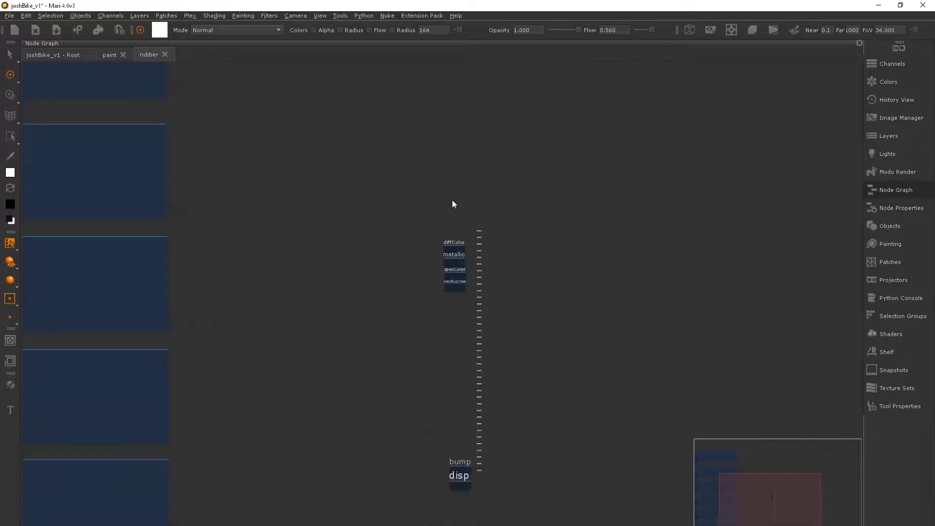
# - Connect the diffColor, metallic, specColor and specRoughness dots to the rubber material's matching diffuse colour, metalness, specular colour and specular roughness outputs
pyautogui.scroll(5, 453, 199)
pyautogui.moveTo(489, 148); pyautogui.dragTo(386, 239, button='middle')
pyautogui.scroll(6, 405, 279)
pyautogui.moveTo(409, 284); pyautogui.dragTo(483, 415)
pyautogui.click(414, 361)
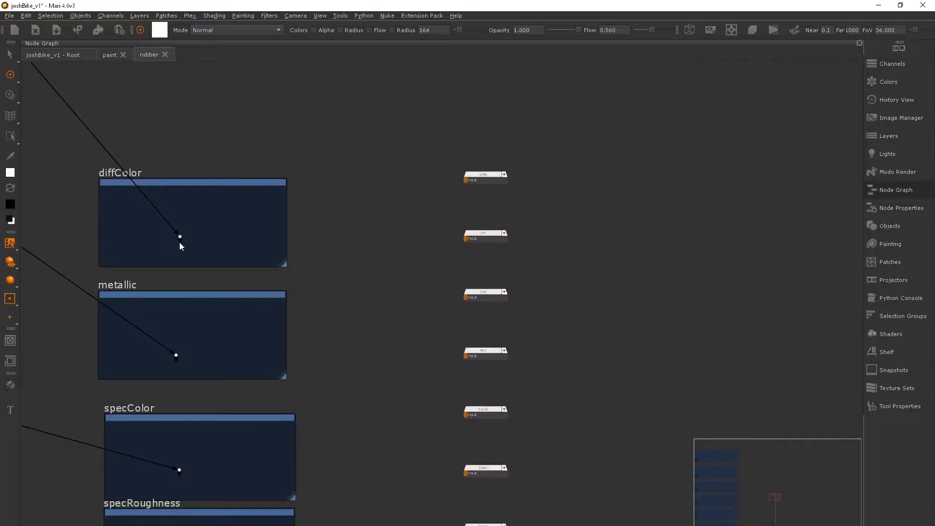
pyautogui.scroll(1, 179, 243)
pyautogui.moveTo(141, 234); pyautogui.dragTo(466, 232)
pyautogui.moveTo(174, 293); pyautogui.dragTo(456, 248, button='middle')
pyautogui.scroll(-2, 440, 292)
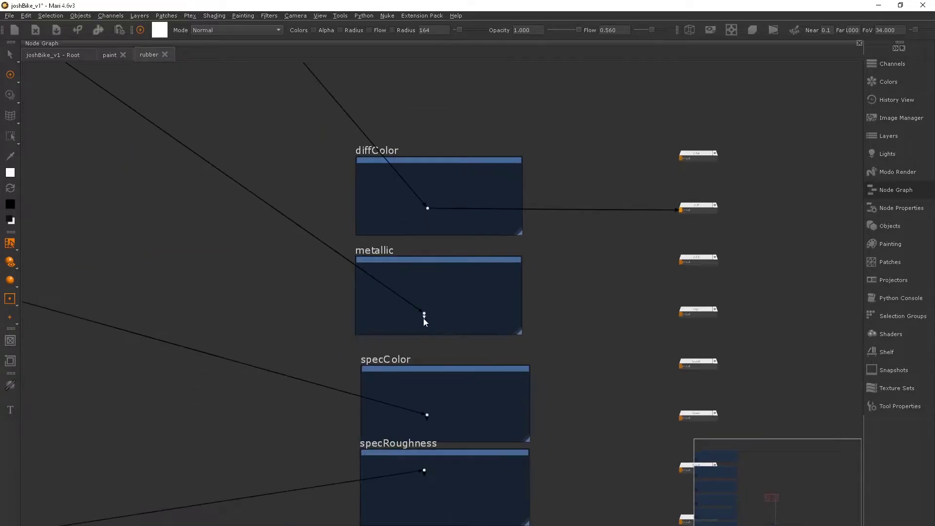
pyautogui.moveTo(447, 395); pyautogui.dragTo(349, 257, button='middle')
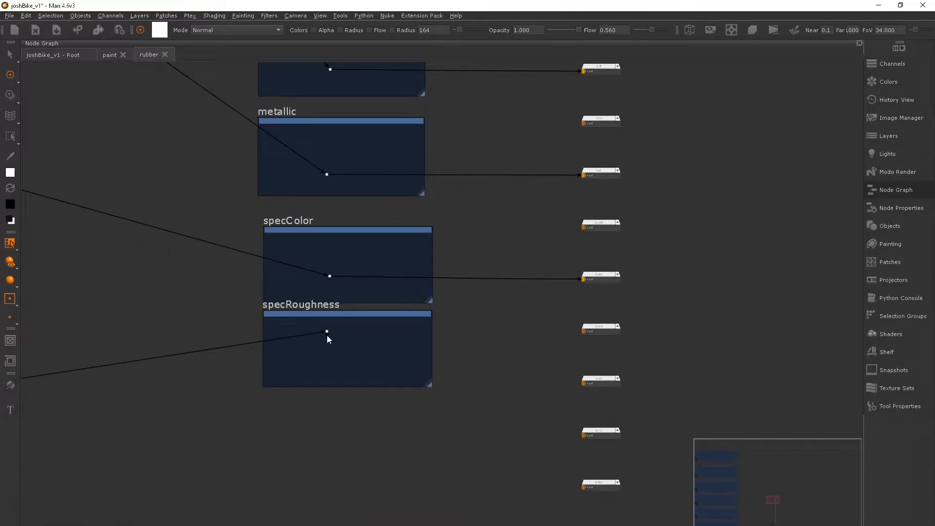
pyautogui.moveTo(326, 335); pyautogui.dragTo(601, 336)
# - Connect the bump and disp dots to the rubber material's matching bump and displacement outputs
pyautogui.scroll(-2, 451, 370)
pyautogui.moveTo(453, 477); pyautogui.dragTo(555, 215, button='middle')
pyautogui.scroll(2, 438, 214)
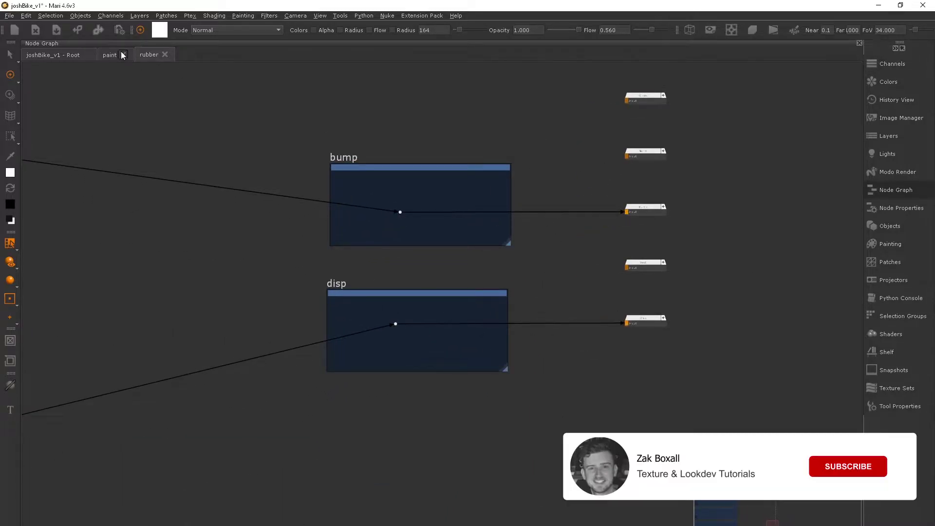
pyautogui.moveTo(196, 129); pyautogui.dragTo(637, 254, button='middle')
pyautogui.scroll(-2, 636, 254)
# - Return to the root node graph and add a second Multi-Channel Merge node beside the rubber material
pyautogui.click(61, 54)
pyautogui.scroll(-1, 164, 117)
pyautogui.moveTo(381, 274); pyautogui.dragTo(301, 271, button='middle')
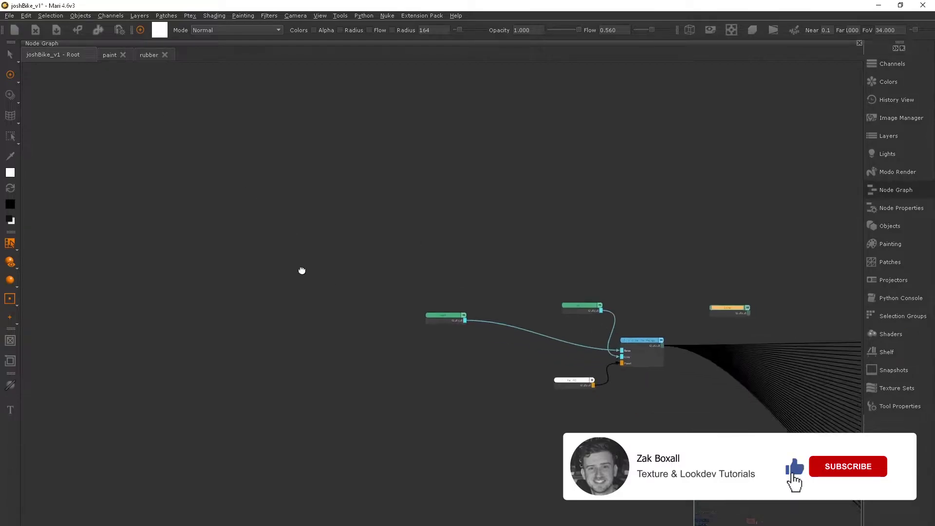
pyautogui.hotkey('ctrl', 'space')
pyautogui.moveTo(490, 405); pyautogui.dragTo(476, 323, button='middle')
pyautogui.click(499, 317)
pyautogui.press('Tab')
pyautogui.write('merge')
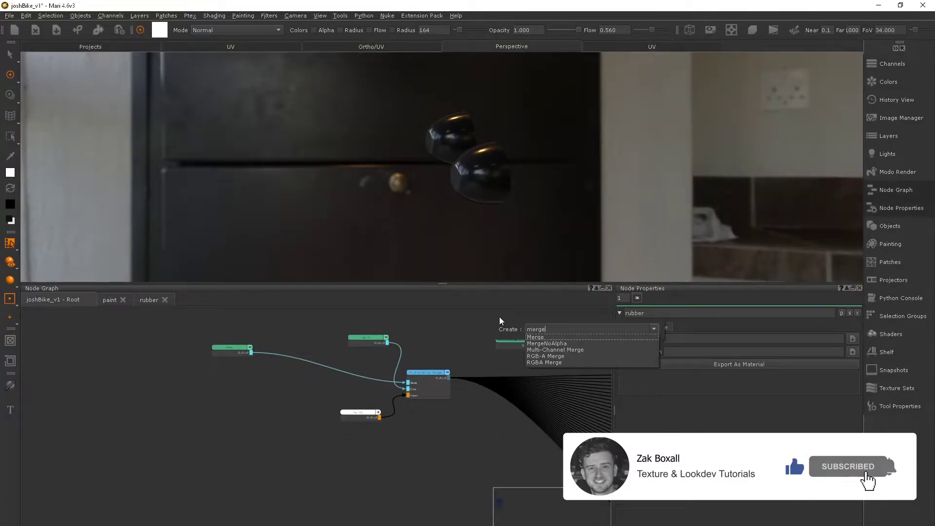
pyautogui.press('Down')
pyautogui.press('Down')
pyautogui.press('Down')
pyautogui.press('Return')
pyautogui.click(483, 297)
# - Connect the first Multi-Channel Merge to the new merge's Base input and the rubber material to its Over input
pyautogui.moveTo(427, 344); pyautogui.dragTo(273, 359, button='middle')
pyautogui.scroll(1, 274, 360)
pyautogui.hotkey('ctrl', 'space')
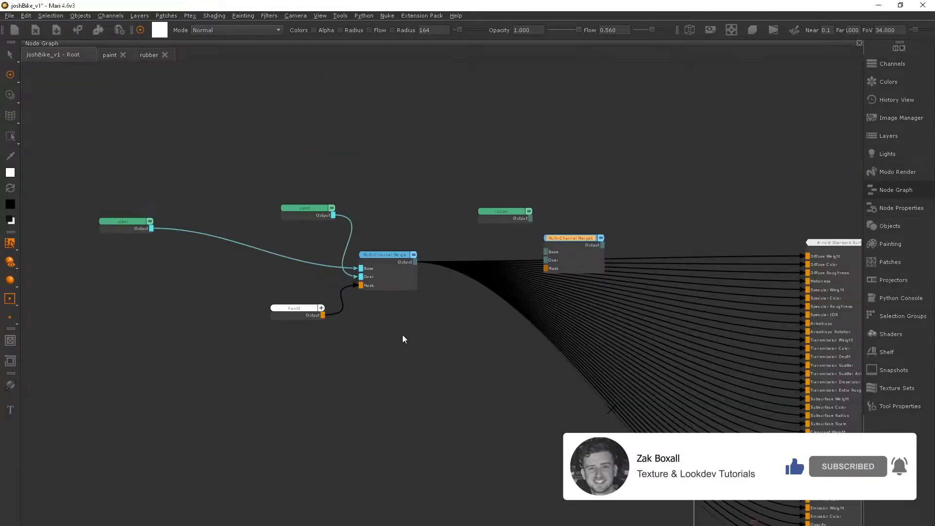
pyautogui.scroll(1, 586, 222)
pyautogui.moveTo(584, 223); pyautogui.dragTo(494, 218)
pyautogui.moveTo(409, 253); pyautogui.dragTo(465, 238)
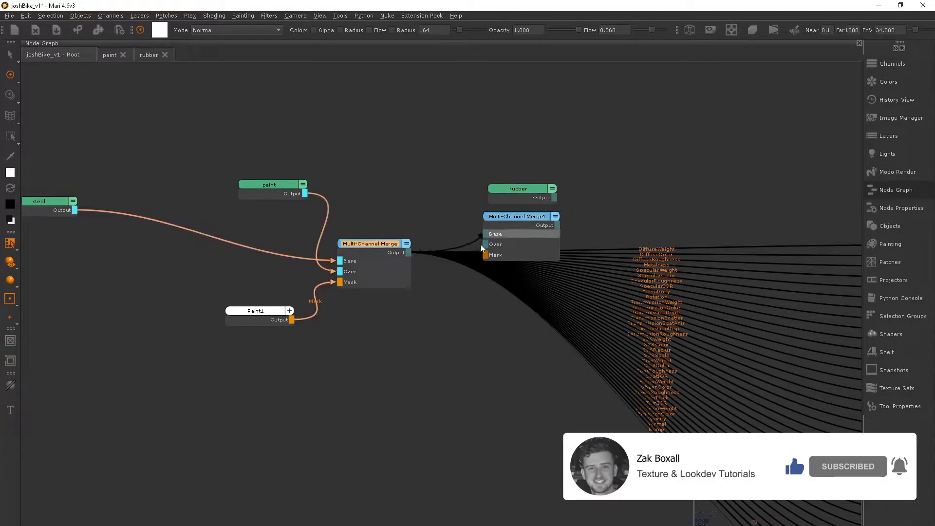
pyautogui.moveTo(554, 197); pyautogui.dragTo(486, 244)
# - Connect the second merge's output to the Arnold Standard Surface inputs and space out the merge and rubber nodes
pyautogui.moveTo(560, 228); pyautogui.dragTo(268, 255, button='middle')
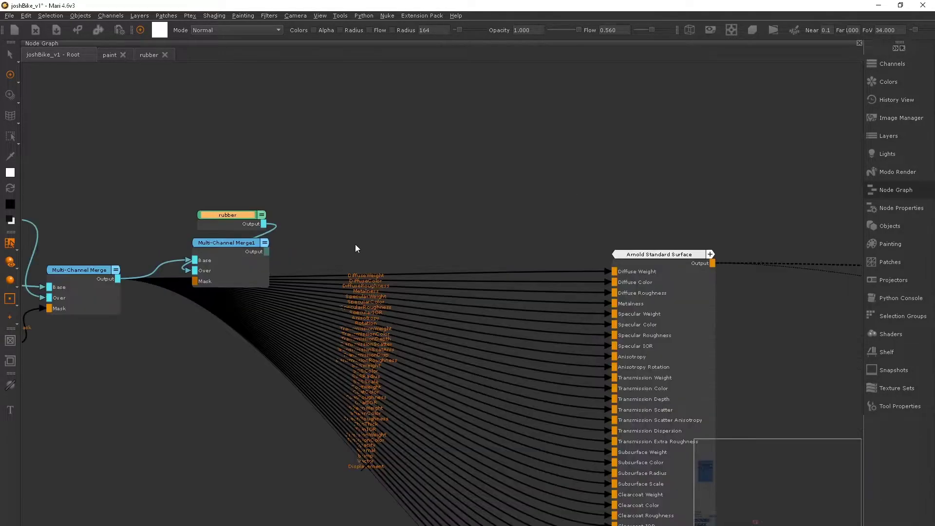
pyautogui.moveTo(267, 251); pyautogui.dragTo(614, 271)
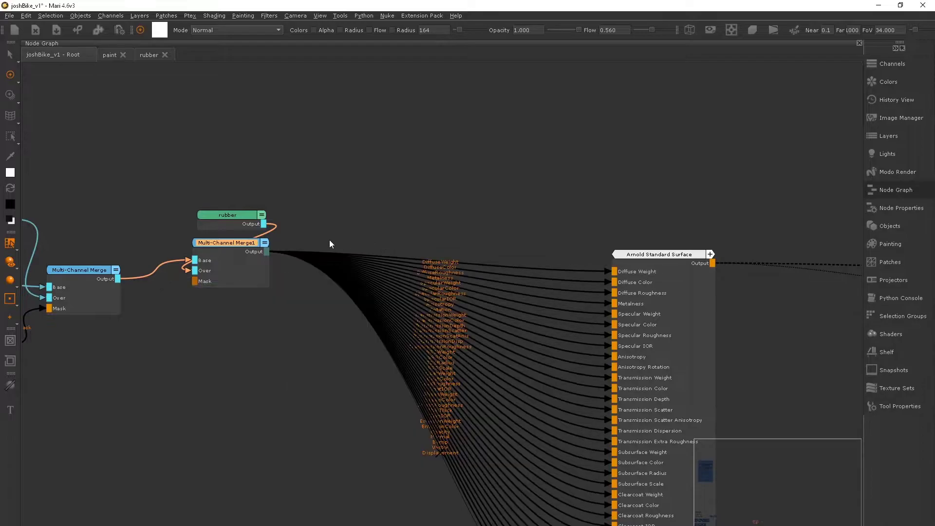
pyautogui.moveTo(260, 272); pyautogui.dragTo(442, 275, button='middle')
pyautogui.moveTo(442, 274); pyautogui.dragTo(521, 308)
pyautogui.moveTo(423, 214); pyautogui.dragTo(436, 193)
# - Add a black 1024 x 1024, 8bit paint node and connect it to the second merge's Mask input
pyautogui.click(398, 367)
pyautogui.press('p')
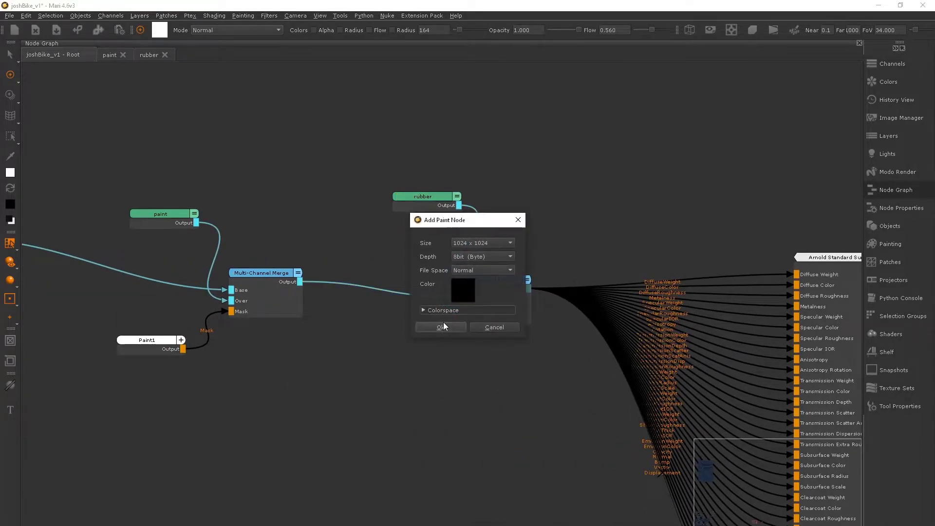
pyautogui.click(443, 324)
pyautogui.moveTo(456, 319); pyautogui.dragTo(469, 379)
pyautogui.press('space')
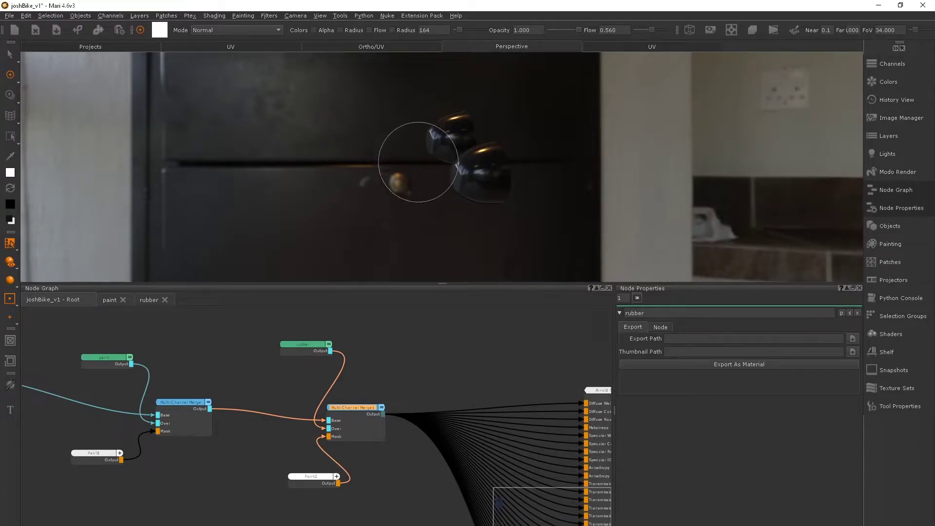
# - Show all of the hidden motorbike geometry and switch to patch selection
pyautogui.rightClick(355, 142)
pyautogui.moveTo(384, 180)
pyautogui.click(534, 230)
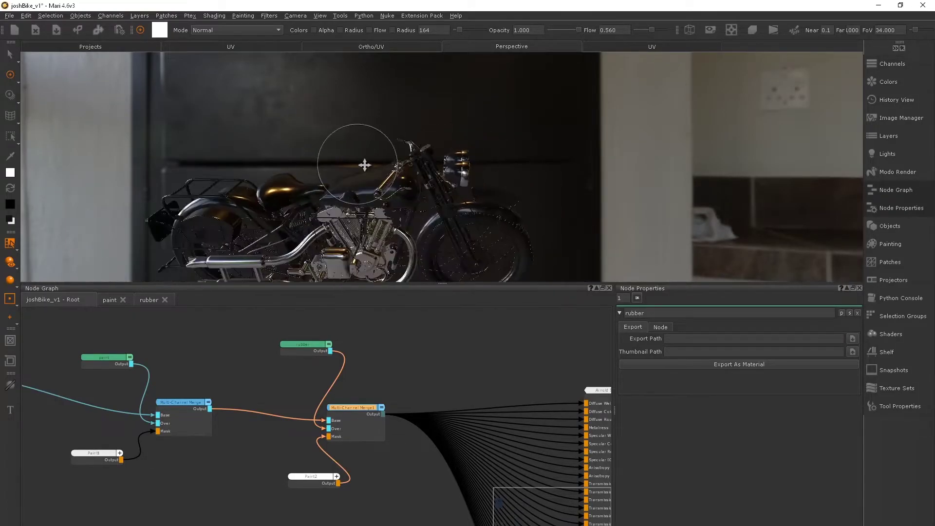
pyautogui.rightClick(408, 122)
pyautogui.click(431, 139)
# - Select all of the motorbike's patches and cover the whole bike with the rubber material
pyautogui.press('s')
pyautogui.click(364, 144)
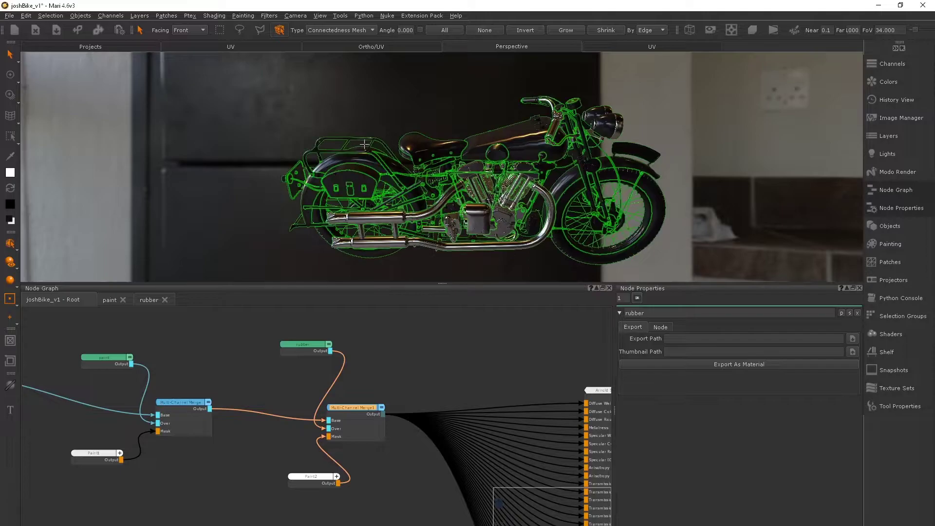
pyautogui.hotkey('ctrl', 'a')
pyautogui.press('p')
pyautogui.keyDown('alt'); pyautogui.moveTo(536, 167); pyautogui.dragTo(419, 171, button='middle'); pyautogui.keyUp('alt')
pyautogui.keyDown('alt'); pyautogui.moveTo(419, 171); pyautogui.dragTo(337, 280, button='right'); pyautogui.keyUp('alt')
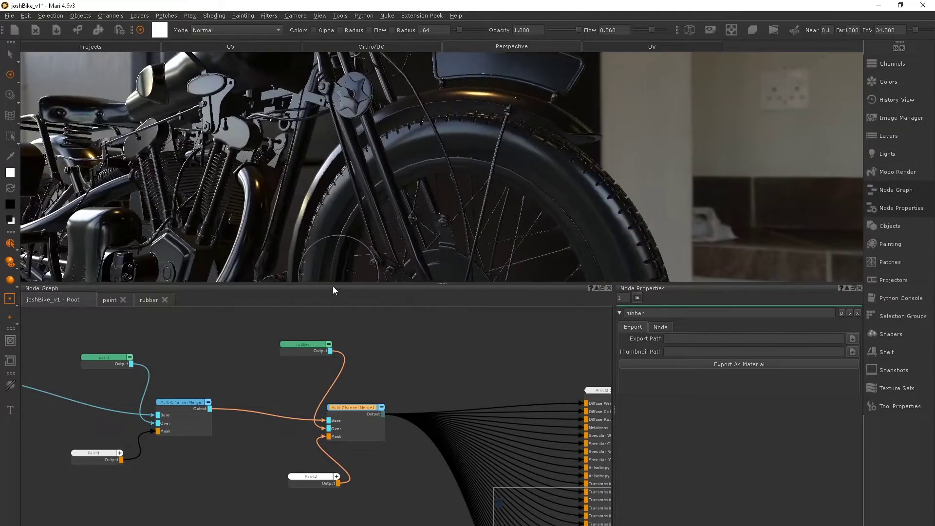
# - Close the paint material's graph and darken the grey colour node in the rubber material's speColor section
pyautogui.click(131, 303)
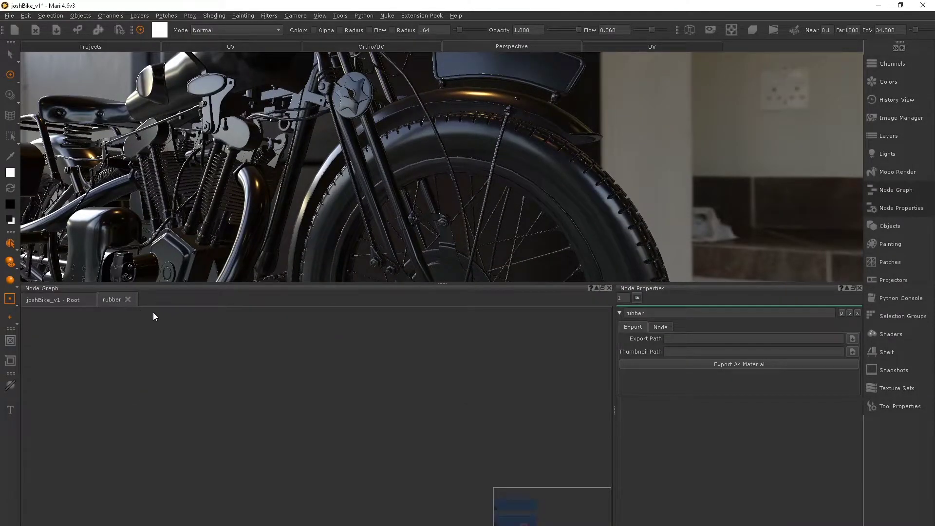
pyautogui.click(505, 510)
pyautogui.keyDown('alt'); pyautogui.moveTo(365, 413); pyautogui.dragTo(34, 341, button='right'); pyautogui.keyUp('alt')
pyautogui.keyDown('alt'); pyautogui.moveTo(242, 424); pyautogui.dragTo(255, 466, button='middle'); pyautogui.keyUp('alt')
pyautogui.keyDown('alt'); pyautogui.moveTo(255, 467); pyautogui.dragTo(310, 488, button='right'); pyautogui.keyUp('alt')
pyautogui.keyDown('alt'); pyautogui.moveTo(311, 488); pyautogui.dragTo(280, 372, button='middle'); pyautogui.keyUp('alt')
pyautogui.keyDown('alt'); pyautogui.moveTo(263, 509); pyautogui.dragTo(266, 368, button='middle'); pyautogui.keyUp('alt')
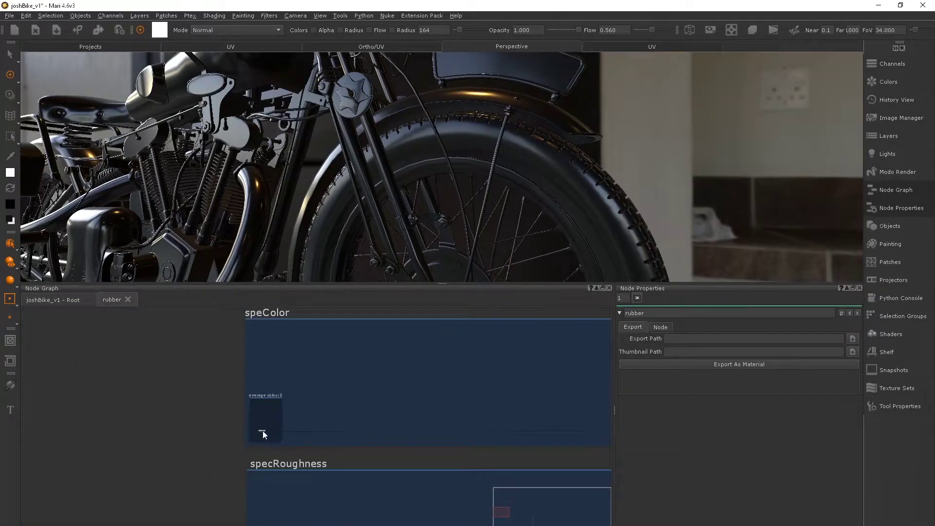
pyautogui.click(262, 432)
pyautogui.click(712, 340)
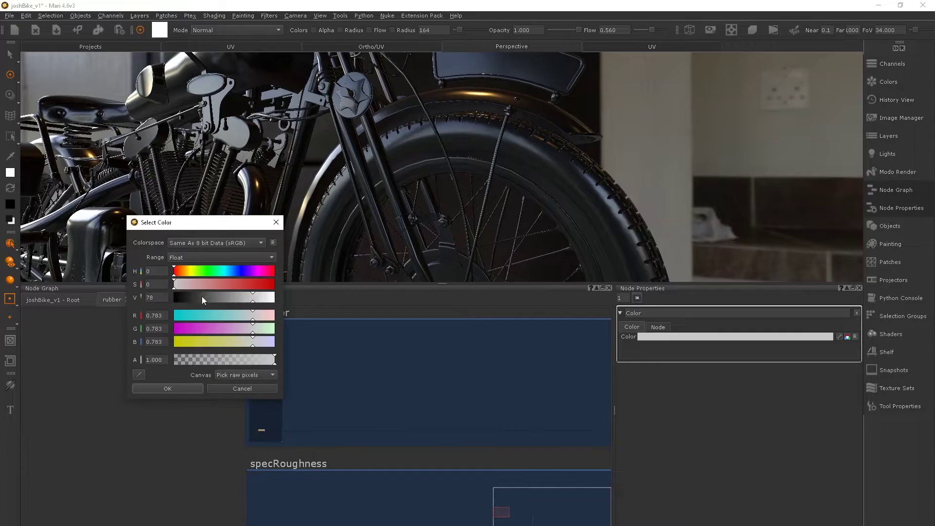
pyautogui.moveTo(203, 297); pyautogui.dragTo(211, 297)
pyautogui.click(168, 388)
# - Adjust the value of the mid grey colour node in the rubber material's specRoughness section
pyautogui.moveTo(273, 495); pyautogui.dragTo(302, 346, button='middle')
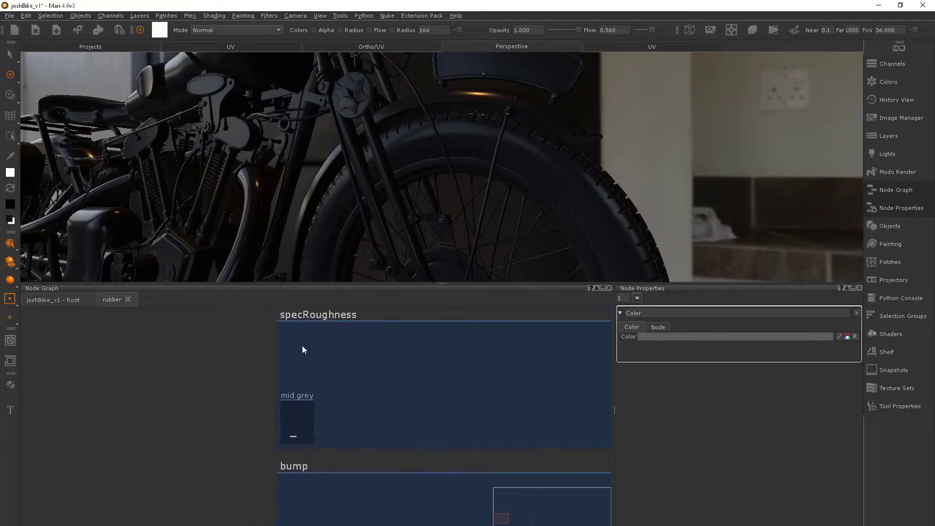
pyautogui.click(292, 441)
pyautogui.moveTo(192, 297); pyautogui.dragTo(220, 299)
pyautogui.click(168, 388)
pyautogui.scroll(-10, 376, 146)
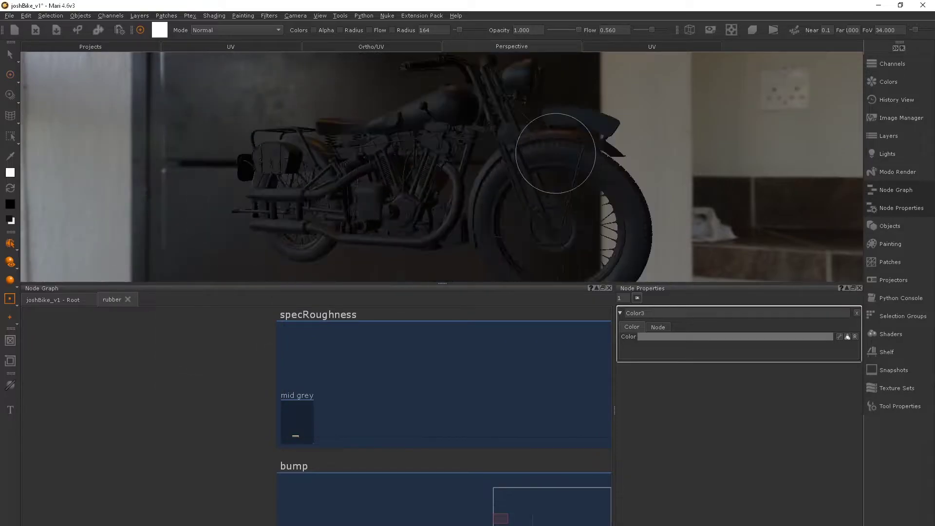
# - Return to the root graph, make Paint2 the active paint node, and clear the rubber mask from the whole motorbike
pyautogui.click(48, 300)
pyautogui.scroll(-3, 316, 419)
pyautogui.doubleClick(304, 464)
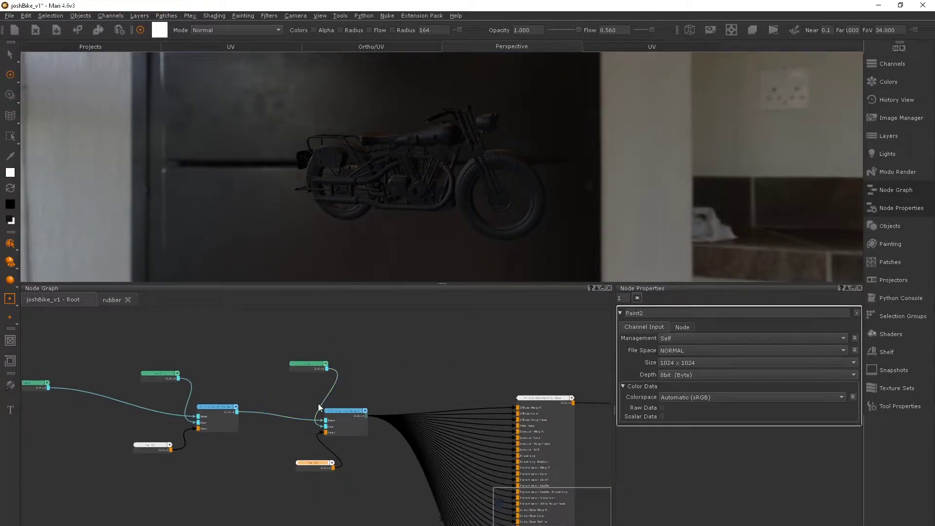
pyautogui.scroll(-3, 428, 149)
pyautogui.press('s')
pyautogui.scroll(6, 456, 160)
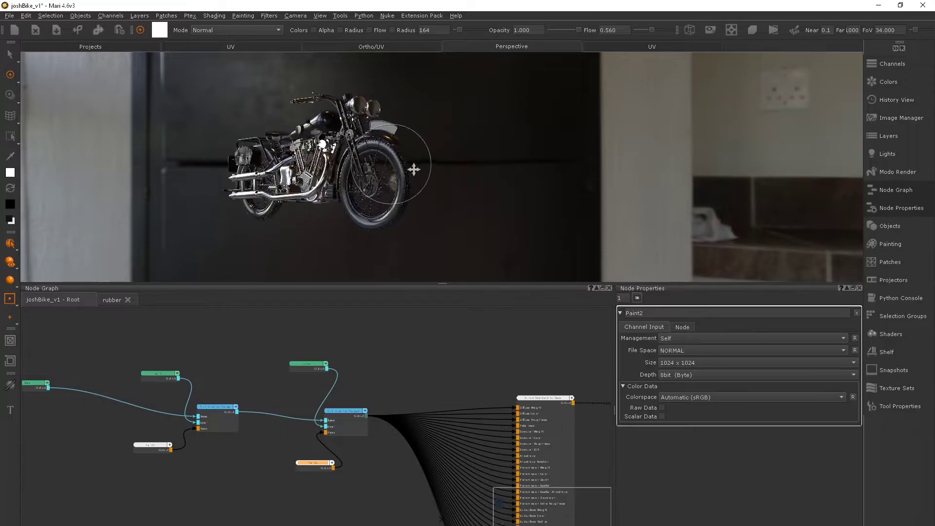
# - Select the rear tyre of the motorbike as a connected mesh
pyautogui.moveTo(472, 175); pyautogui.dragTo(501, 150)
pyautogui.press('p')
pyautogui.scroll(3, 519, 177)
pyautogui.moveTo(502, 151)
pyautogui.keyDown('alt'); pyautogui.mouseDown(button='middle')
pyautogui.moveTo(519, 177)
pyautogui.moveTo(342, 274)
pyautogui.mouseUp(button='middle'); pyautogui.keyUp('alt')
pyautogui.press('s')
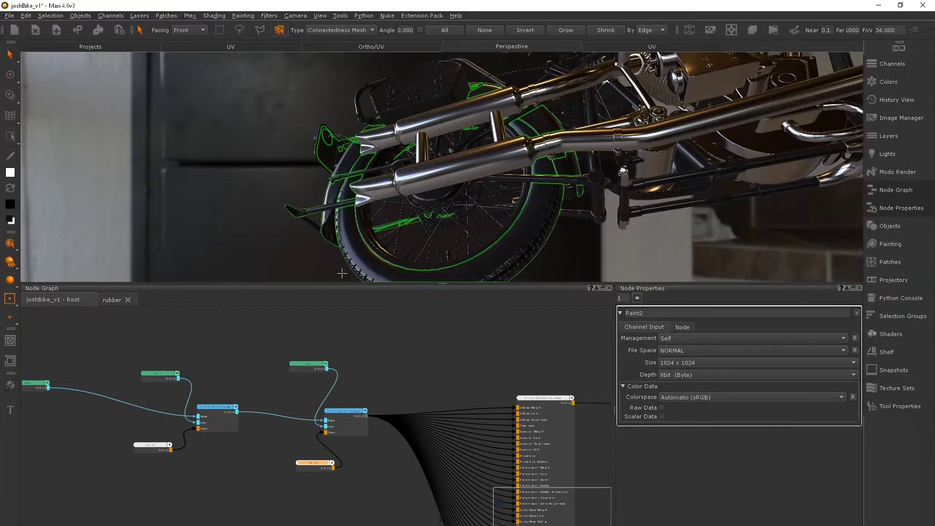
pyautogui.moveTo(344, 241); pyautogui.dragTo(372, 175, button='middle')
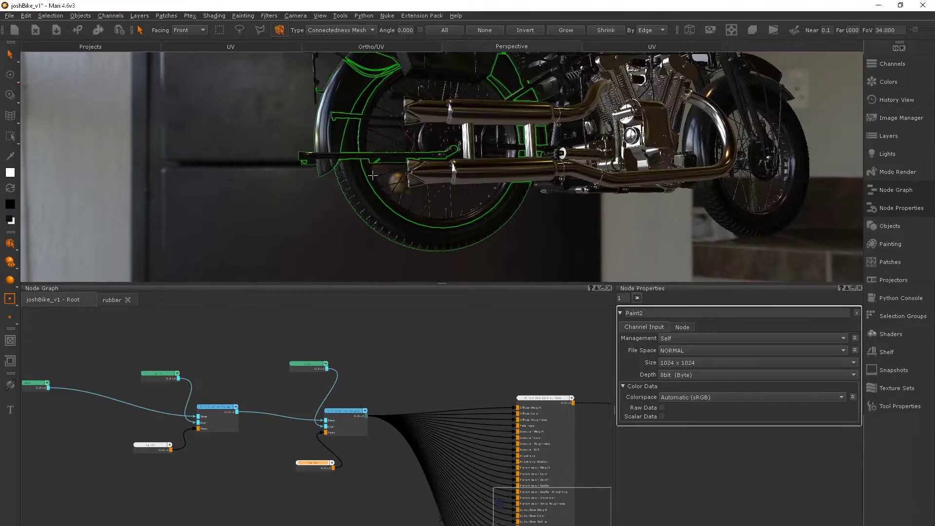
pyautogui.click(371, 212)
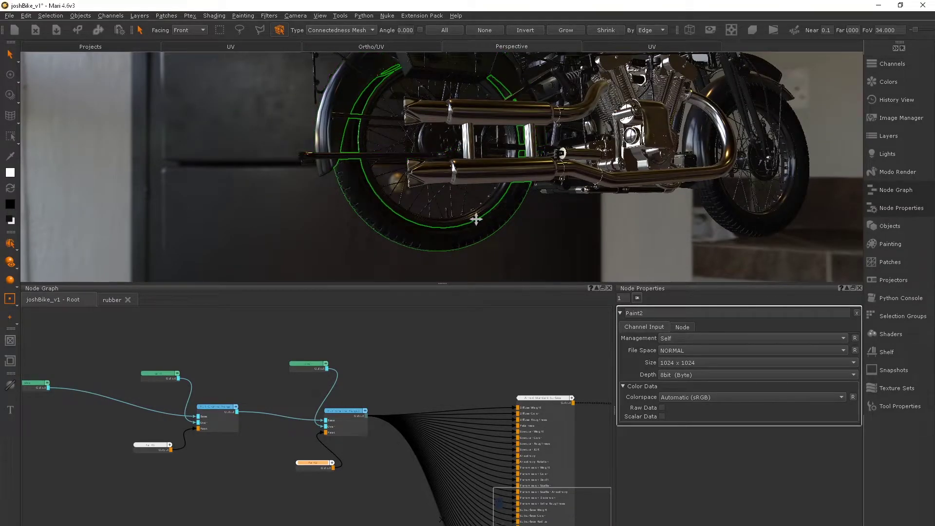
# - Switch to face selection mode and select the rubber grip on the handlebar
pyautogui.moveTo(476, 219); pyautogui.dragTo(409, 188, button='middle')
pyautogui.rightClick(410, 188)
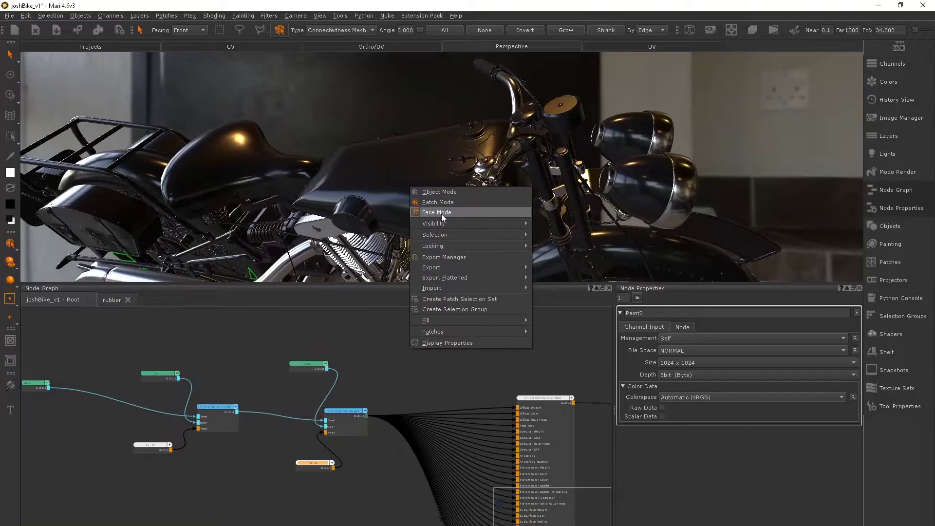
pyautogui.click(442, 215)
pyautogui.click(457, 217)
pyautogui.moveTo(411, 122); pyautogui.dragTo(495, 145, button='middle')
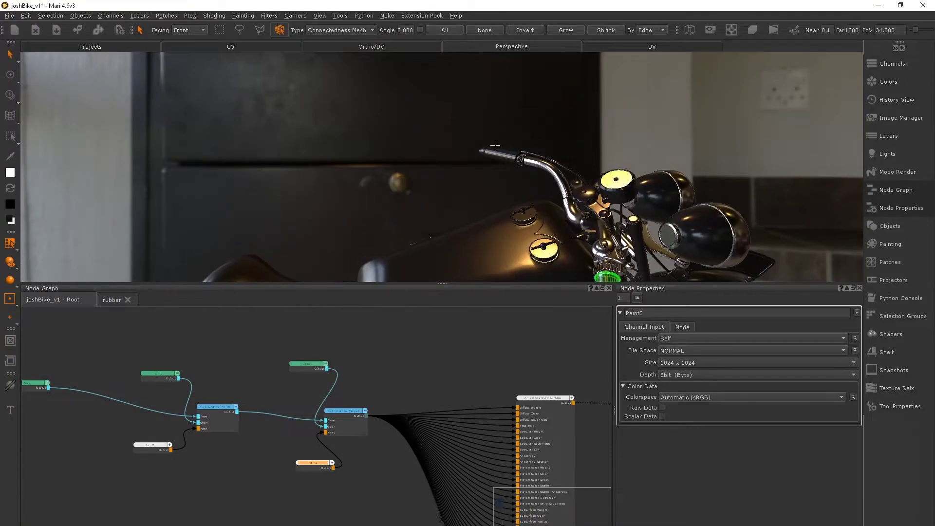
pyautogui.moveTo(486, 155)
pyautogui.keyDown('alt'); pyautogui.mouseDown(button='right')
pyautogui.moveTo(429, 146)
pyautogui.moveTo(479, 153)
pyautogui.mouseUp(button='right'); pyautogui.keyUp('alt')
pyautogui.keyDown('alt'); pyautogui.moveTo(479, 154); pyautogui.dragTo(428, 154); pyautogui.keyUp('alt')
pyautogui.click(428, 154)
# - Add the kick-start pedal's rubber and the long cable beneath the seat to the selection
pyautogui.keyDown('alt'); pyautogui.moveTo(428, 153); pyautogui.dragTo(409, 150, button='right'); pyautogui.keyUp('alt')
pyautogui.keyDown('alt'); pyautogui.moveTo(409, 151); pyautogui.dragTo(313, 175); pyautogui.keyUp('alt')
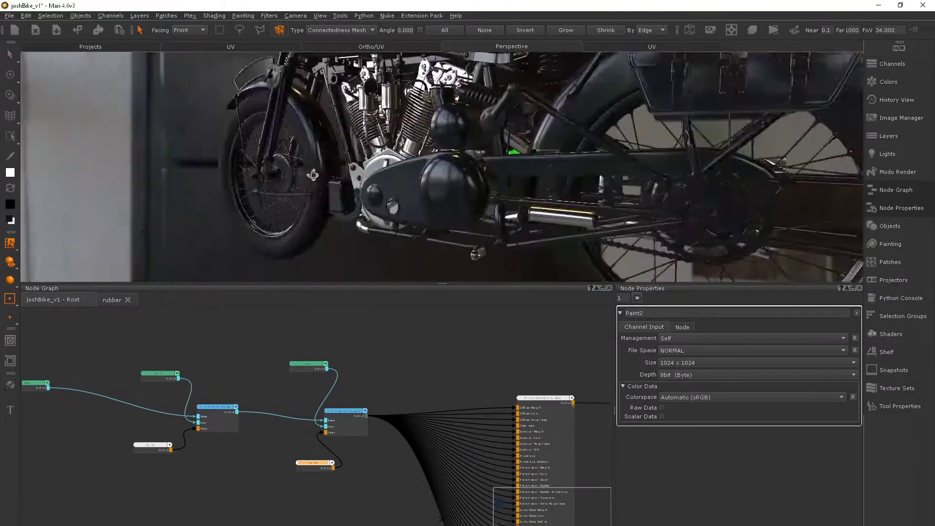
pyautogui.moveTo(549, 200); pyautogui.dragTo(257, 161, button='middle')
pyautogui.moveTo(471, 167); pyautogui.dragTo(380, 160, button='middle')
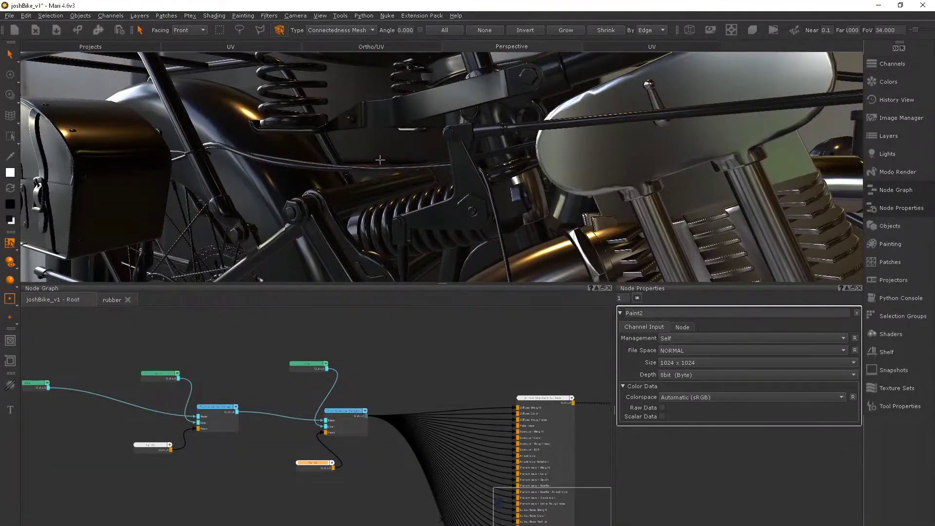
pyautogui.keyDown('alt'); pyautogui.moveTo(417, 227); pyautogui.dragTo(390, 229, button='right'); pyautogui.keyUp('alt')
pyautogui.keyDown('alt'); pyautogui.moveTo(390, 229); pyautogui.dragTo(407, 185, button='middle'); pyautogui.keyUp('alt')
pyautogui.press('space')
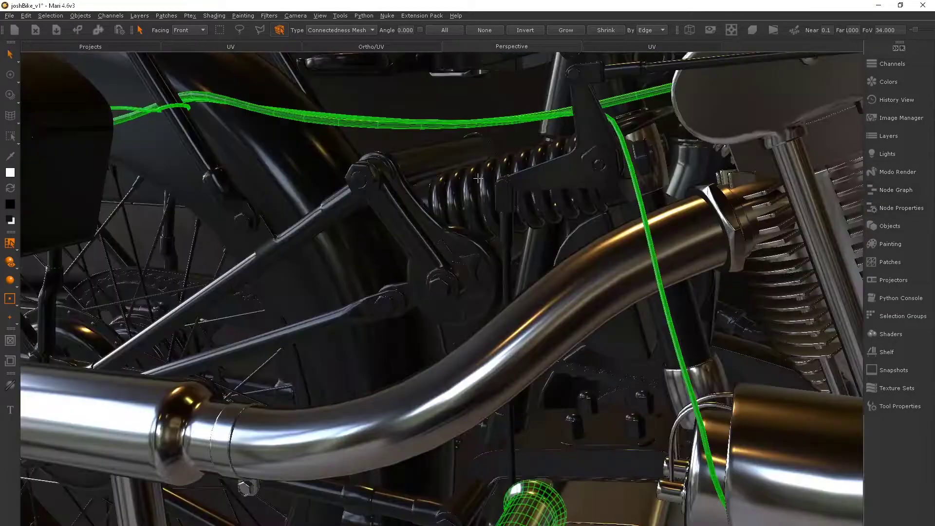
# - Add the remaining cables running around the engine cylinders to the rubber selection
pyautogui.keyDown('alt'); pyautogui.moveTo(458, 254); pyautogui.dragTo(492, 248, button='right'); pyautogui.keyUp('alt')
pyautogui.keyDown('alt'); pyautogui.moveTo(492, 248); pyautogui.dragTo(567, 200, button='middle'); pyautogui.keyUp('alt')
pyautogui.keyDown('alt'); pyautogui.moveTo(602, 208); pyautogui.dragTo(667, 195, button='right'); pyautogui.keyUp('alt')
pyautogui.keyDown('alt'); pyautogui.moveTo(668, 195); pyautogui.dragTo(613, 183); pyautogui.keyUp('alt')
pyautogui.keyDown('shift'); pyautogui.click(605, 173); pyautogui.keyUp('shift')
pyautogui.keyDown('shift'); pyautogui.click(625, 208); pyautogui.keyUp('shift')
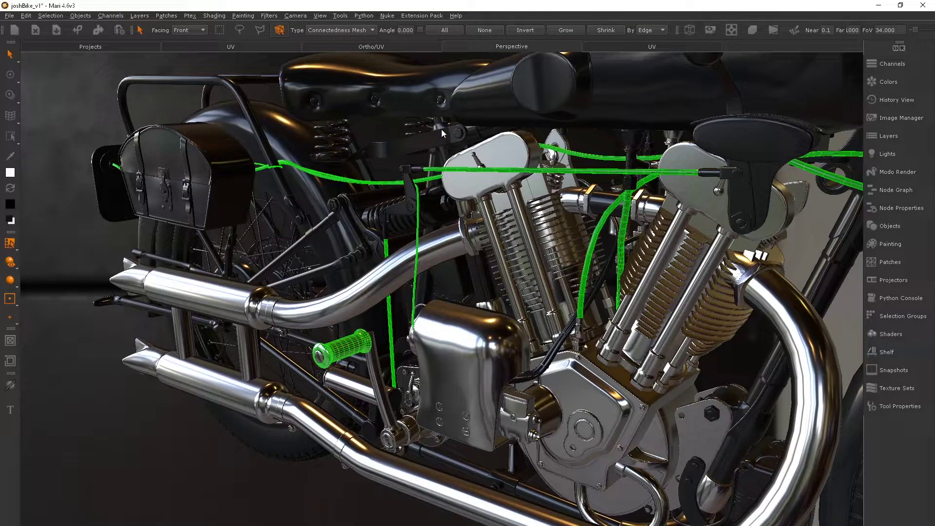
# - Add the row of long, narrow cable strips in UV tile 1013 to the selection and return to the perspective view
pyautogui.click(251, 47)
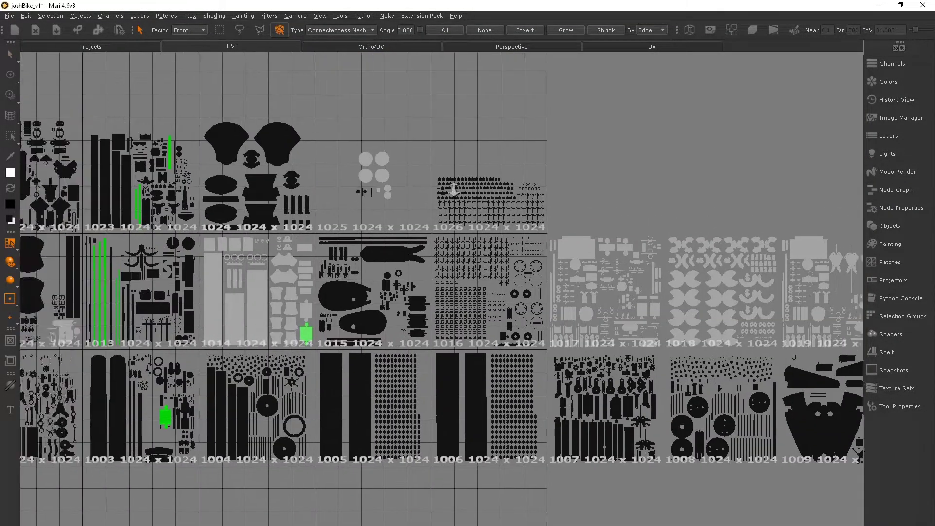
pyautogui.scroll(6, 540, 323)
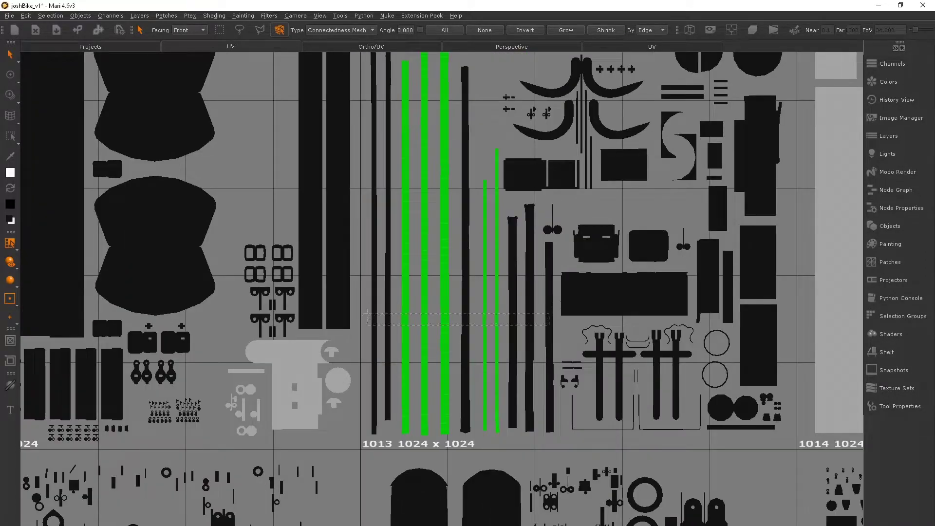
pyautogui.moveTo(368, 313); pyautogui.dragTo(368, 313)
pyautogui.scroll(-8, 368, 313)
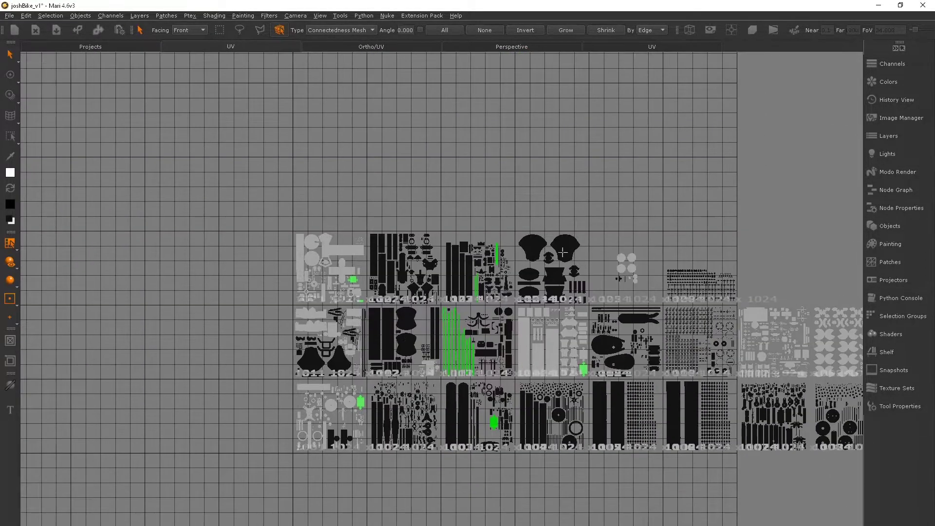
pyautogui.scroll(4, 563, 252)
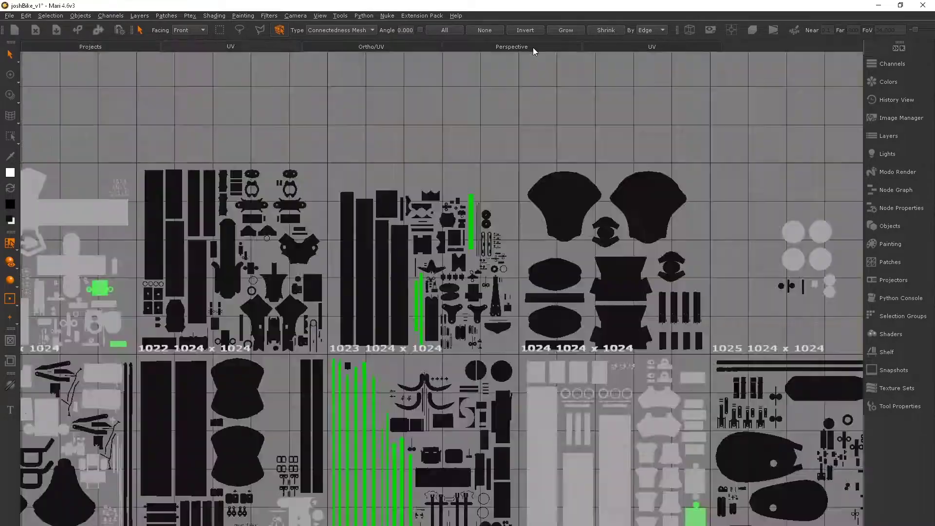
pyautogui.click(533, 48)
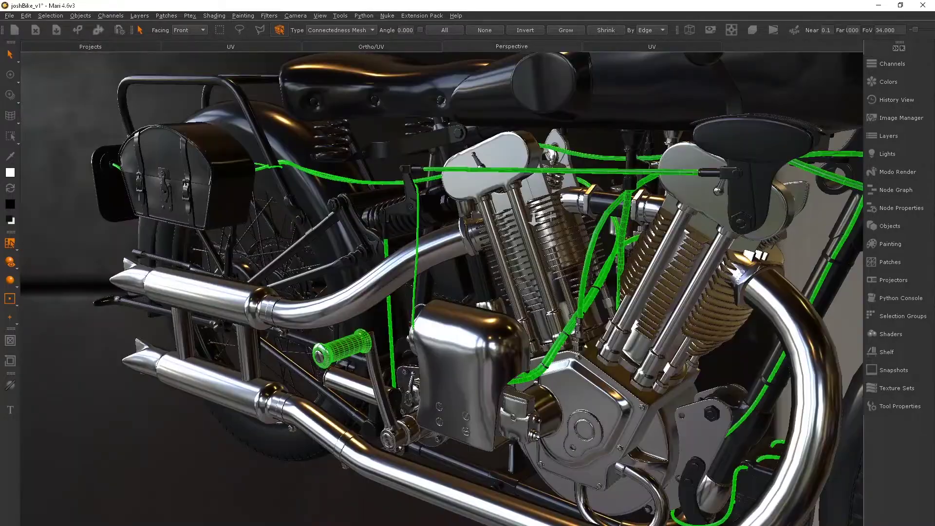
# - Isolate the selected grips and cables, paint them into the rubber mask, and show the whole motorbike again
pyautogui.keyDown('alt'); pyautogui.moveTo(534, 219); pyautogui.dragTo(517, 220, button='right'); pyautogui.keyUp('alt')
pyautogui.hotkey('shift', 'h')
pyautogui.moveTo(516, 219)
pyautogui.keyDown('alt'); pyautogui.mouseDown()
pyautogui.moveTo(491, 219)
pyautogui.moveTo(521, 213)
pyautogui.mouseUp(); pyautogui.keyUp('alt')
pyautogui.press('p')
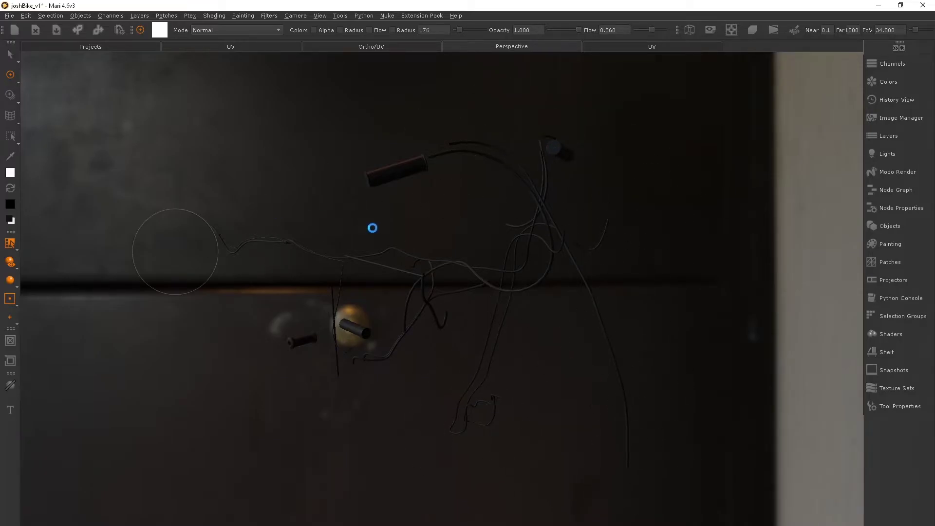
pyautogui.rightClick(366, 204)
pyautogui.moveTo(425, 234)
pyautogui.click(533, 291)
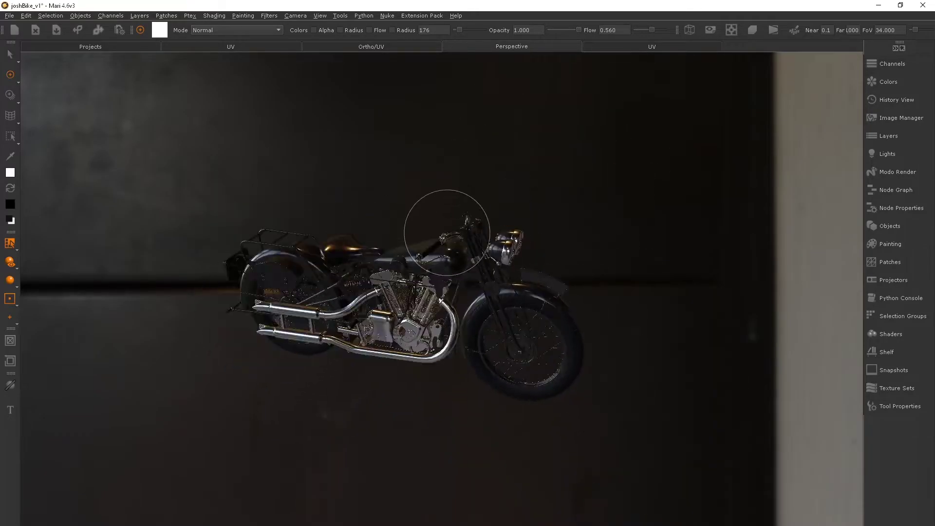
pyautogui.keyDown('alt'); pyautogui.moveTo(447, 233); pyautogui.dragTo(482, 229); pyautogui.keyUp('alt')
pyautogui.keyDown('alt'); pyautogui.moveTo(482, 229); pyautogui.dragTo(508, 224, button='right'); pyautogui.keyUp('alt')
pyautogui.keyDown('alt'); pyautogui.moveTo(507, 223); pyautogui.dragTo(448, 219); pyautogui.keyUp('alt')
pyautogui.keyDown('alt'); pyautogui.moveTo(448, 219); pyautogui.dragTo(414, 224, button='right'); pyautogui.keyUp('alt')
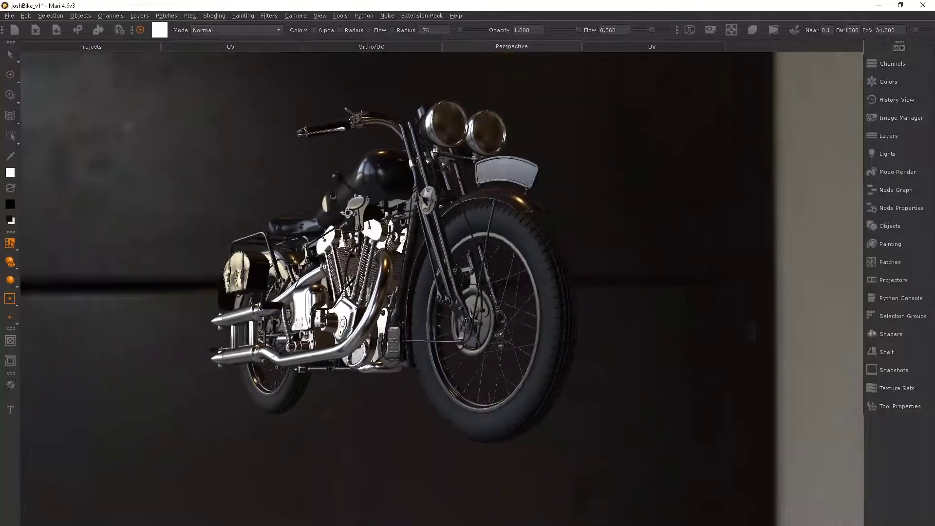
pyautogui.keyDown('alt'); pyautogui.moveTo(429, 234); pyautogui.dragTo(390, 234); pyautogui.keyUp('alt')
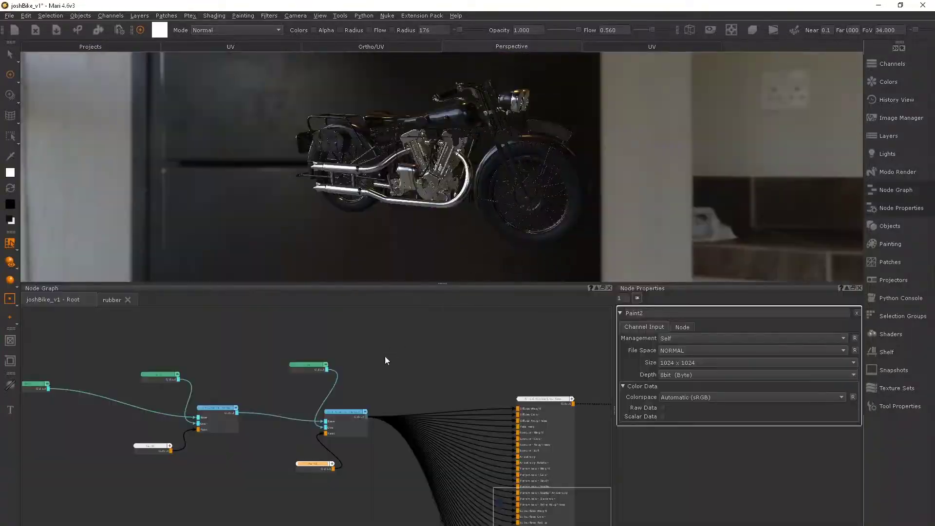
# - Rename the paint material's mask node paint.mask and the rubber material's mask node rubber.mask
pyautogui.scroll(-1, 385, 355)
pyautogui.scroll(2, 261, 370)
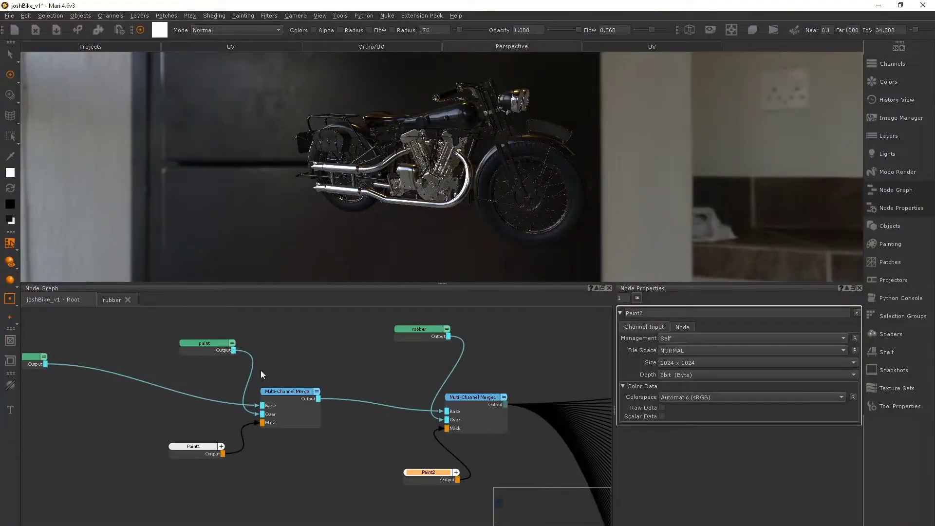
pyautogui.moveTo(261, 375); pyautogui.dragTo(397, 349, button='middle')
pyautogui.click(321, 421)
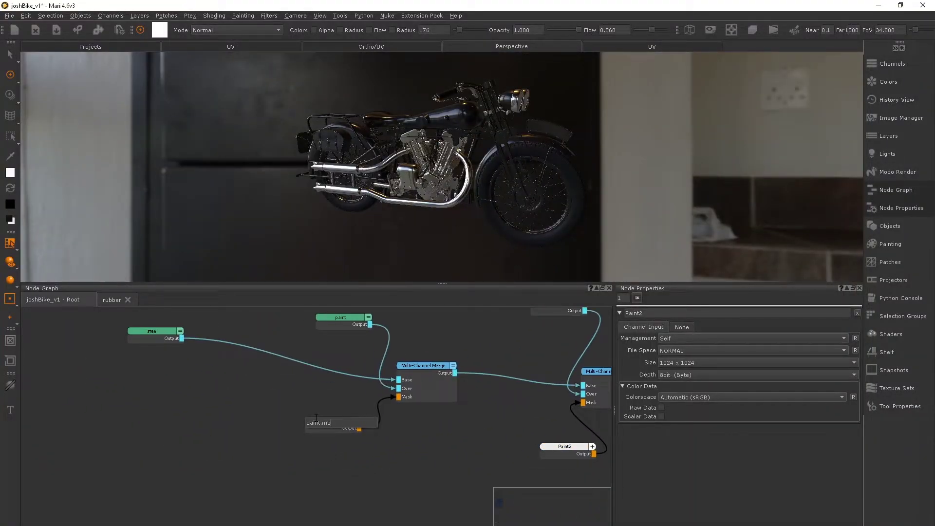
pyautogui.moveTo(377, 393); pyautogui.dragTo(347, 418, button='middle')
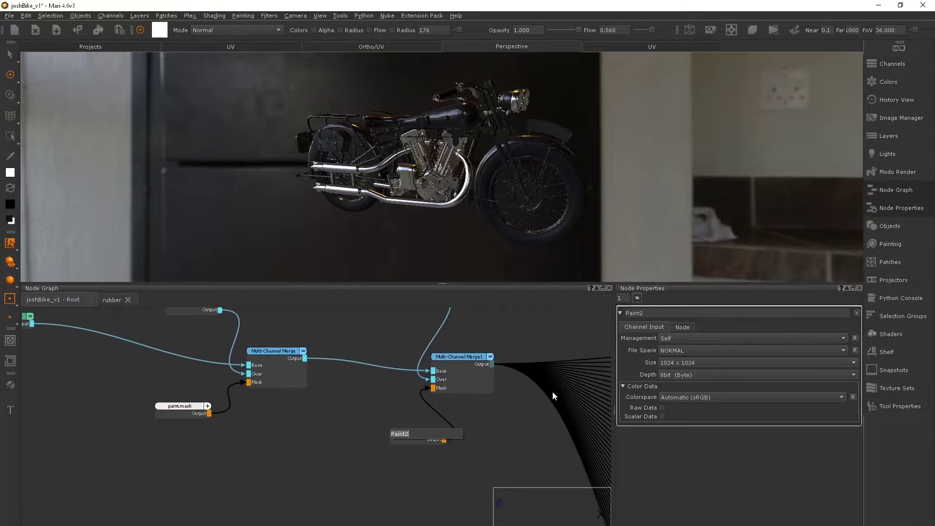
pyautogui.write('.mask')
pyautogui.press('Return')
# - Tidy the layout of the rubber material and its Multi-Channel Merge node in the root graph
pyautogui.click(243, 459)
pyautogui.moveTo(463, 373); pyautogui.dragTo(476, 361)
pyautogui.moveTo(429, 341); pyautogui.dragTo(103, 367, button='middle')
pyautogui.click(351, 354)
pyautogui.moveTo(250, 336); pyautogui.dragTo(243, 332)
pyautogui.moveTo(324, 390); pyautogui.dragTo(323, 387)
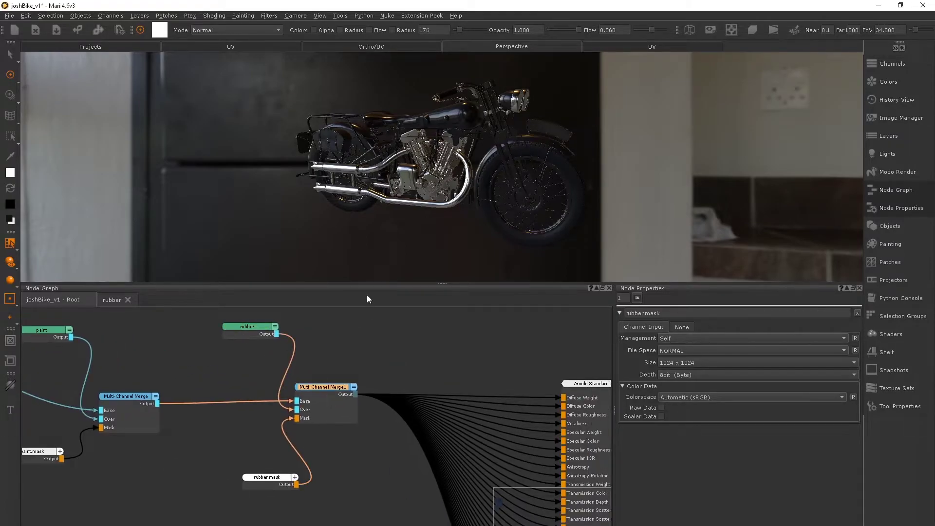
# - Create a Material node beside the rubber material and name it leather
pyautogui.moveTo(433, 323); pyautogui.dragTo(416, 367, button='middle')
pyautogui.click(416, 367)
pyautogui.press('Tab')
pyautogui.write('mater')
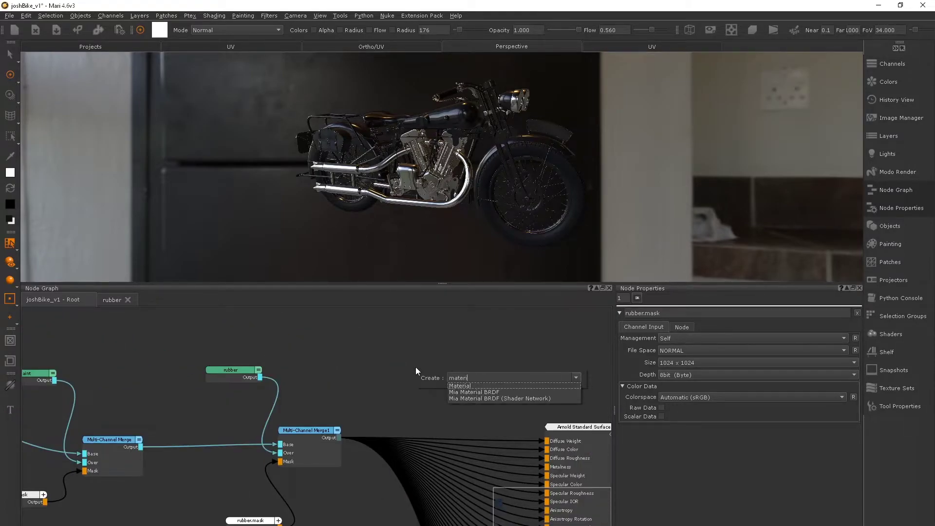
pyautogui.press('Return')
pyautogui.click(467, 301)
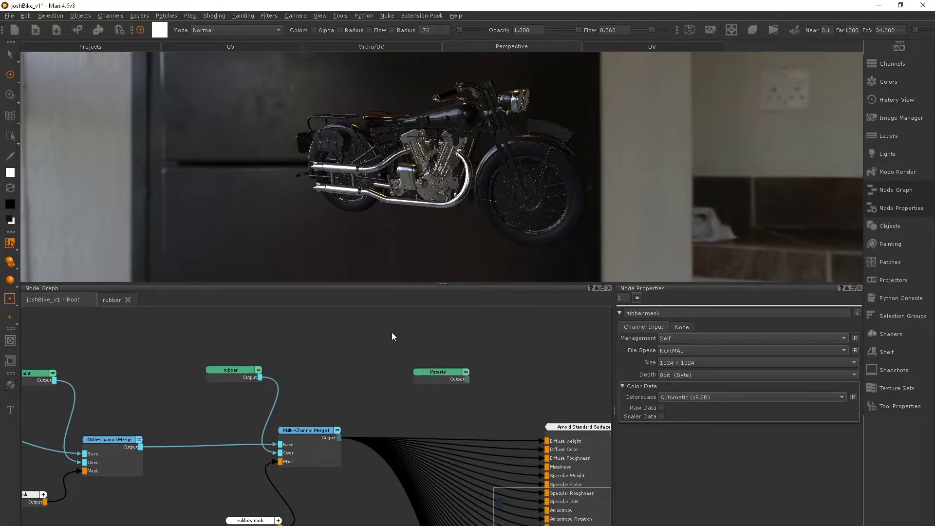
pyautogui.doubleClick(440, 379)
pyautogui.write('leather')
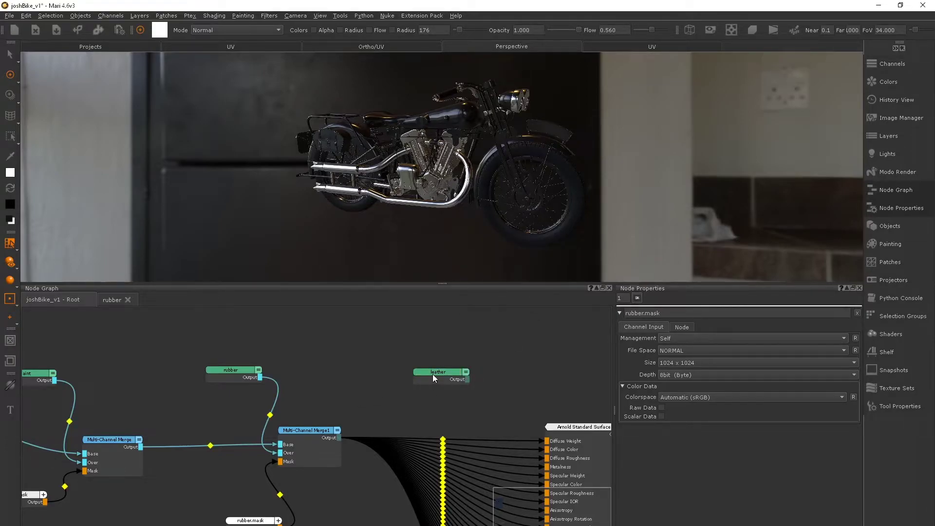
# - Open the leather material's graph and import the saved node template from the josh_bike folder
pyautogui.doubleClick(433, 375)
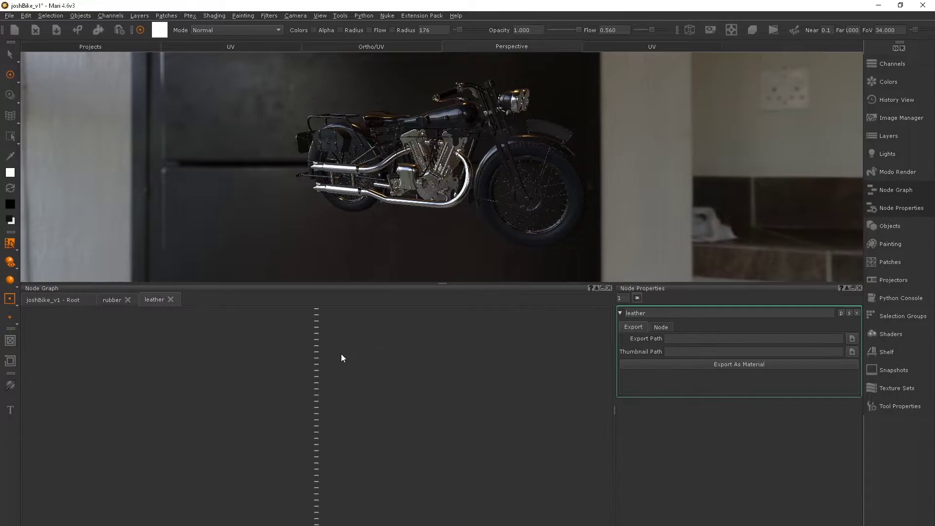
pyautogui.press('space')
pyautogui.rightClick(170, 224)
pyautogui.moveTo(195, 250)
pyautogui.click(315, 284)
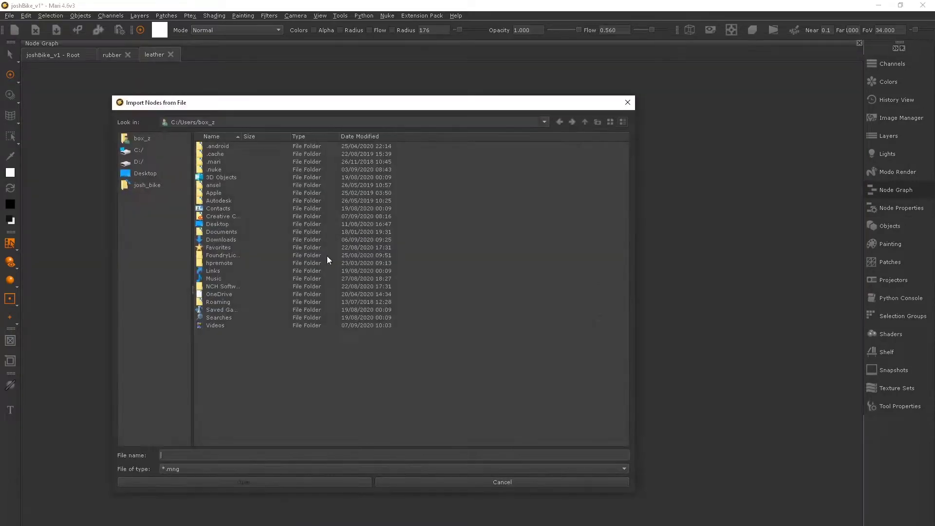
pyautogui.click(147, 185)
pyautogui.doubleClick(226, 262)
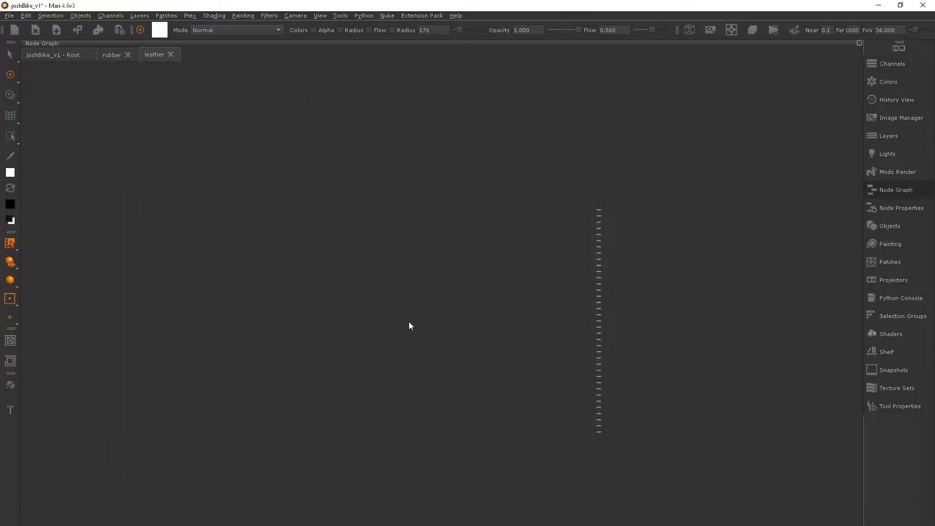
# - Move the leather material's column of output nodes beside the imported diffColor, metallic and specColor sections
pyautogui.scroll(1, 570, 358)
pyautogui.moveTo(570, 359); pyautogui.dragTo(374, 265, button='middle')
pyautogui.moveTo(454, 102); pyautogui.dragTo(405, 378)
pyautogui.moveTo(376, 88); pyautogui.dragTo(470, 380)
pyautogui.moveTo(683, 478); pyautogui.dragTo(627, 500)
pyautogui.moveTo(611, 386); pyautogui.dragTo(479, 153, button='middle')
pyautogui.scroll(5, 479, 156)
pyautogui.moveTo(643, 262); pyautogui.dragTo(528, 229, button='middle')
pyautogui.scroll(3, 701, 213)
pyautogui.moveTo(665, 299); pyautogui.dragTo(587, 393)
pyautogui.scroll(2, 587, 393)
pyautogui.moveTo(649, 282)
pyautogui.mouseDown()
pyautogui.moveTo(648, 269)
pyautogui.moveTo(647, 284)
pyautogui.mouseUp()
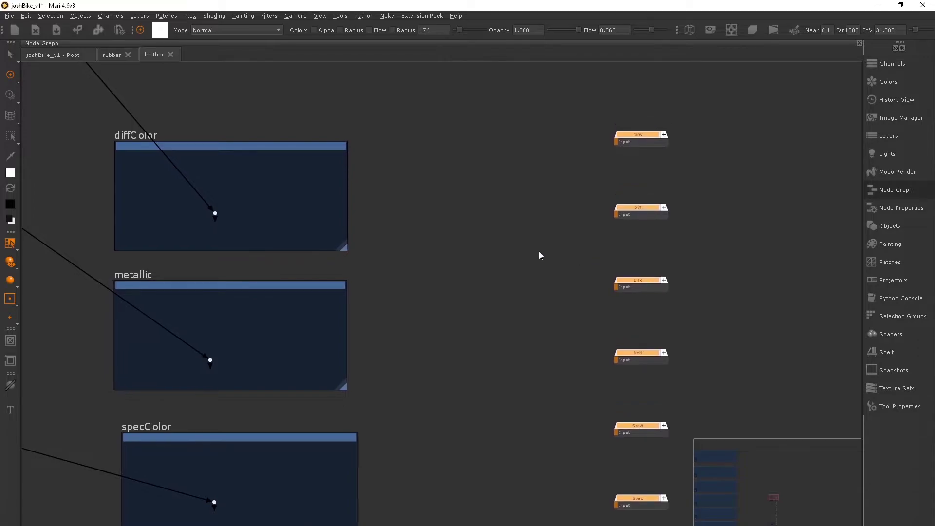
# - Connect the diffColor, metallic, specColor and specRoughness sections to their matching leather output nodes
pyautogui.click(539, 251)
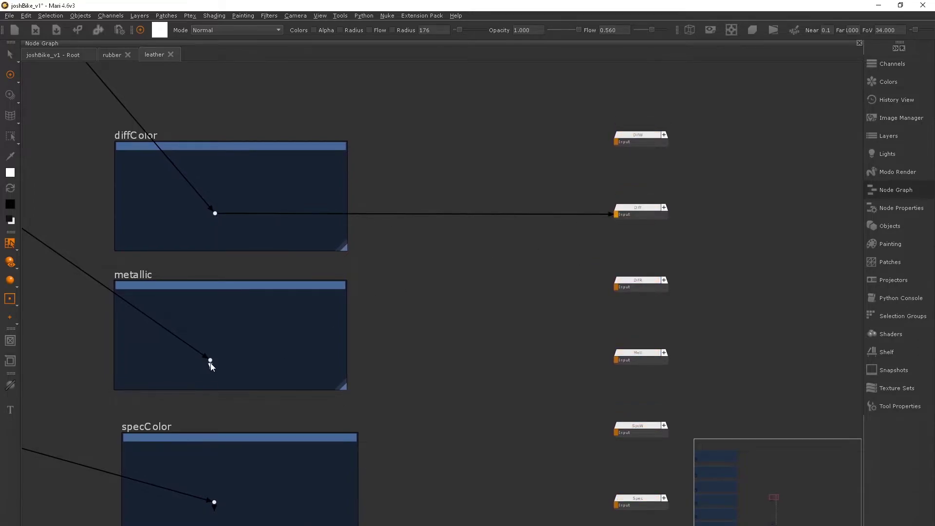
pyautogui.moveTo(541, 384); pyautogui.dragTo(569, 203, button='middle')
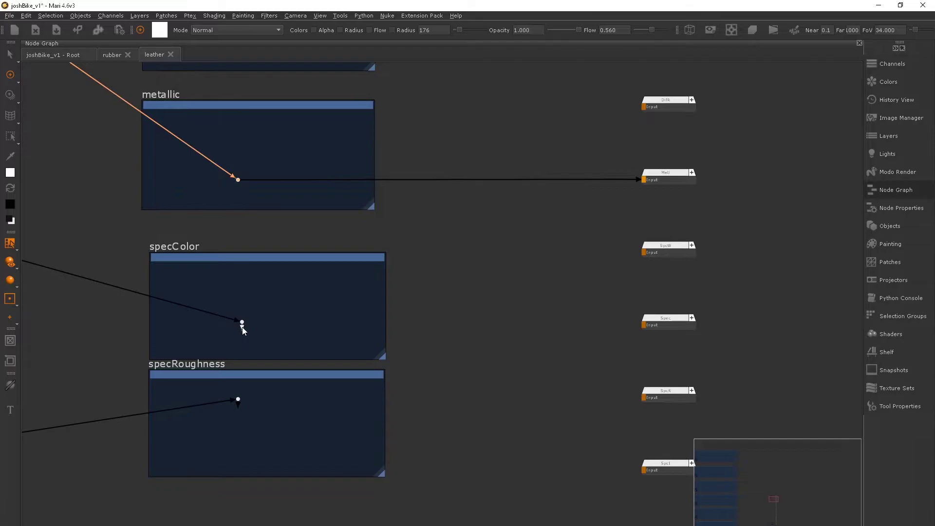
pyautogui.moveTo(646, 328); pyautogui.dragTo(616, 213, button='middle')
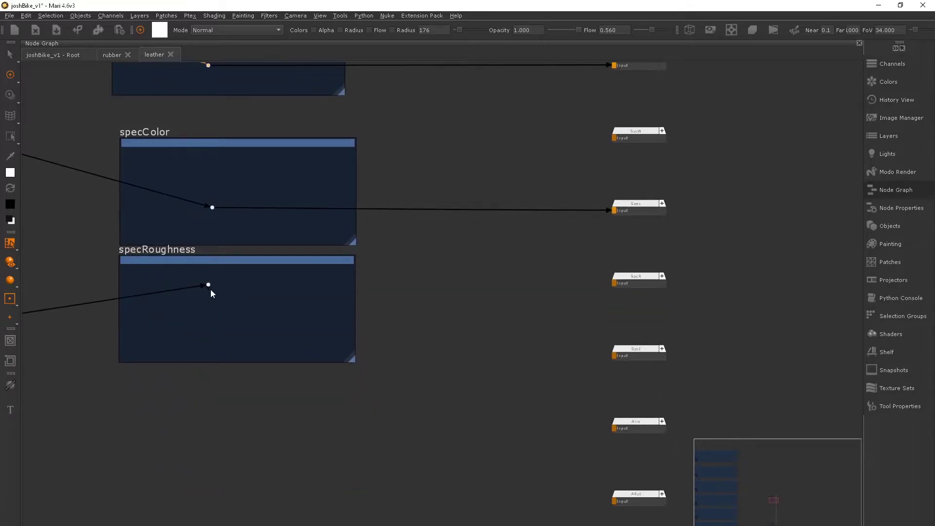
pyautogui.moveTo(209, 287); pyautogui.dragTo(613, 283)
# - Connect the bump and disp sections to the leather material's Bump and Disp output nodes
pyautogui.keyDown('alt'); pyautogui.moveTo(501, 337); pyautogui.dragTo(156, 285, button='right'); pyautogui.keyUp('alt')
pyautogui.moveTo(428, 467); pyautogui.dragTo(400, 205, button='middle')
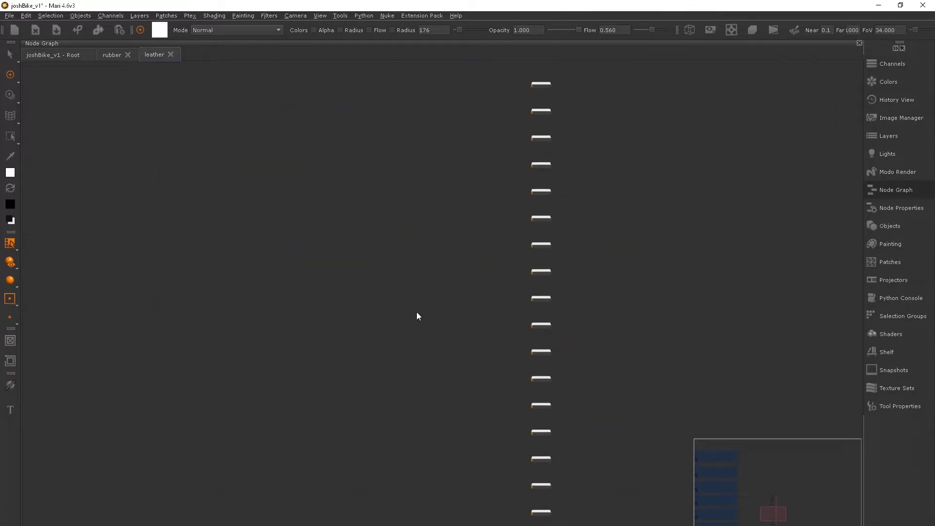
pyautogui.moveTo(475, 480); pyautogui.dragTo(465, 314, button='middle')
pyautogui.keyDown('alt'); pyautogui.moveTo(466, 314); pyautogui.dragTo(374, 352, button='right'); pyautogui.keyUp('alt')
pyautogui.moveTo(458, 407); pyautogui.dragTo(442, 273, button='middle')
pyautogui.keyDown('alt'); pyautogui.moveTo(442, 273); pyautogui.dragTo(495, 204, button='right'); pyautogui.keyUp('alt')
pyautogui.scroll(3, 495, 203)
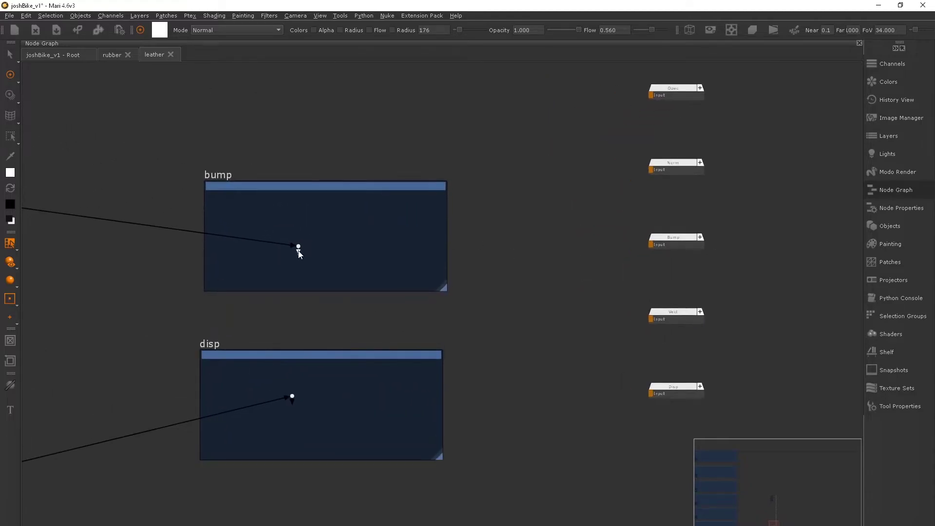
pyautogui.moveTo(295, 400); pyautogui.dragTo(651, 394)
pyautogui.scroll(-6, 550, 265)
pyautogui.keyDown('alt'); pyautogui.moveTo(294, 217); pyautogui.dragTo(73, 166, button='right'); pyautogui.keyUp('alt')
pyautogui.moveTo(73, 165); pyautogui.dragTo(336, 227, button='middle')
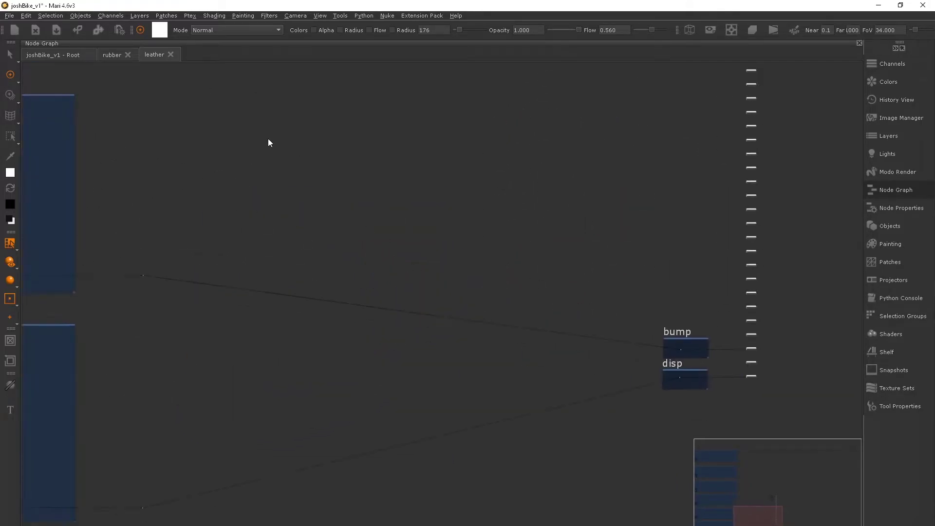
# - Close the leather and rubber graphs and return to the root graph's leather node
pyautogui.click(170, 54)
pyautogui.click(128, 55)
pyautogui.keyDown('alt'); pyautogui.moveTo(587, 277); pyautogui.dragTo(574, 275, button='right'); pyautogui.keyUp('alt')
pyautogui.moveTo(803, 361); pyautogui.dragTo(485, 297, button='middle')
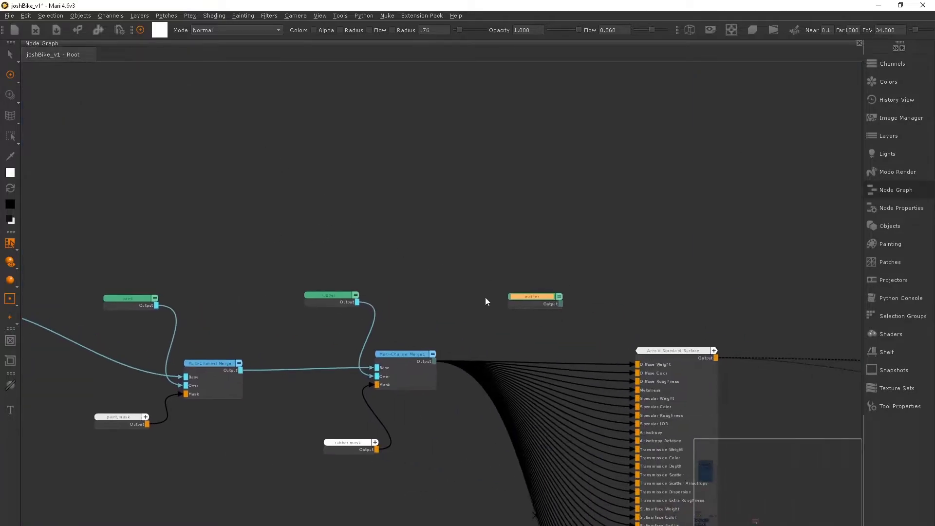
pyautogui.write('merge')
pyautogui.press('Down')
pyautogui.press('Down')
pyautogui.press('Down')
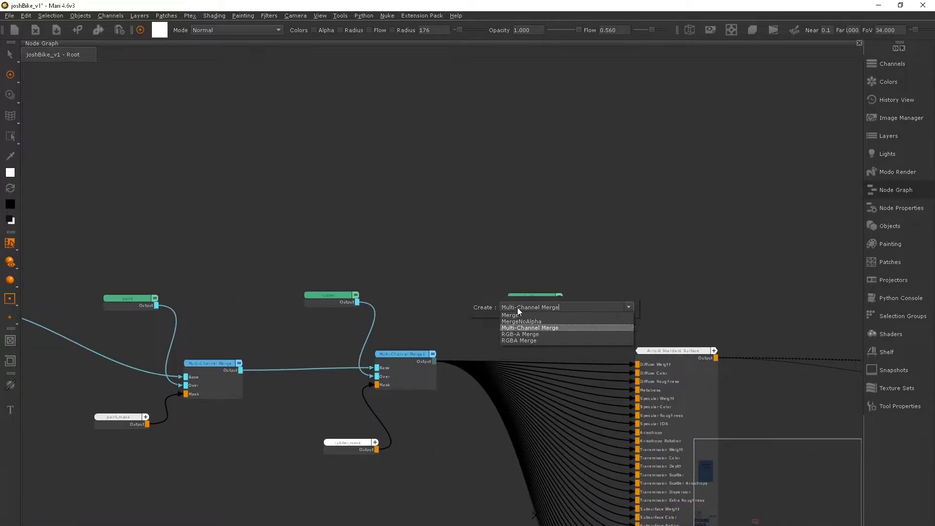
pyautogui.press('Return')
pyautogui.click(478, 293)
# - Add a Multi-Channel Merge node with the rubber merge as its Base and the leather material as its Over
pyautogui.moveTo(455, 274); pyautogui.dragTo(383, 270, button='middle')
pyautogui.keyDown('alt'); pyautogui.moveTo(383, 269); pyautogui.dragTo(385, 264, button='right'); pyautogui.keyUp('alt')
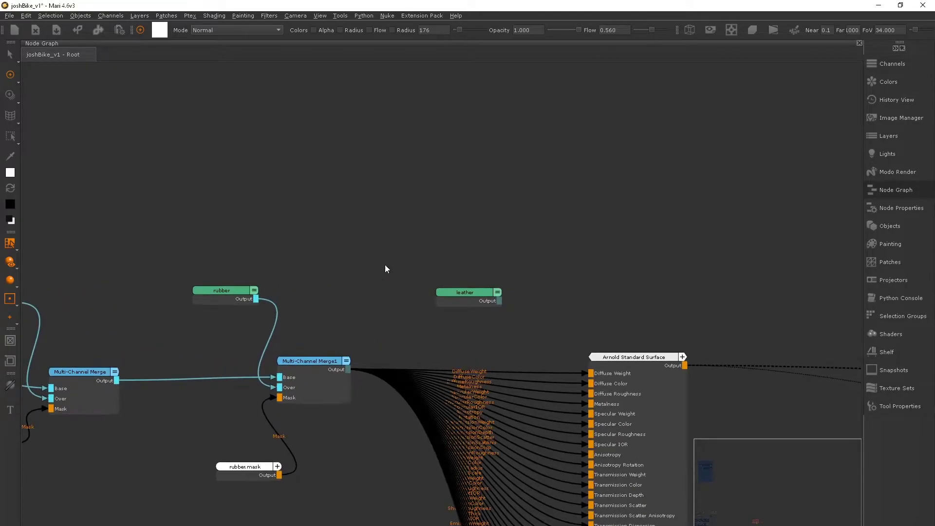
pyautogui.press('Tab')
pyautogui.write('merge')
pyautogui.press('Down')
pyautogui.press('Down')
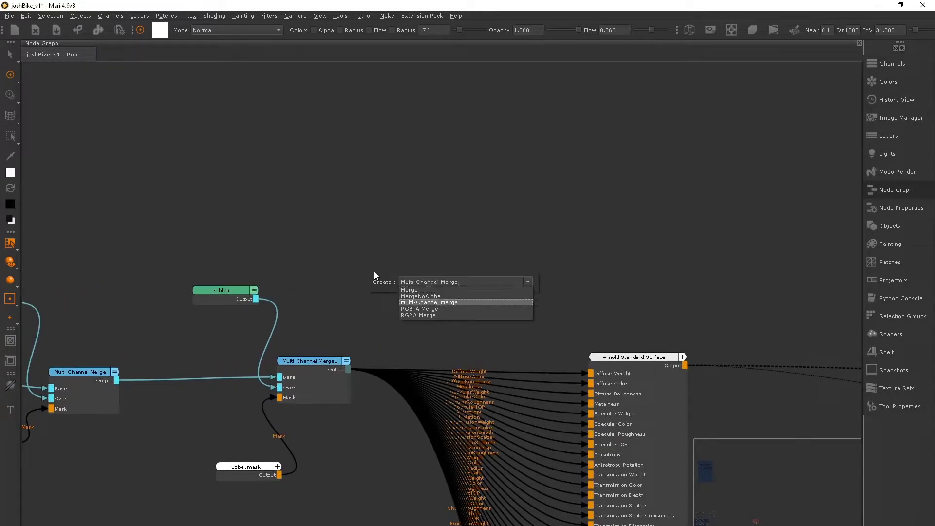
pyautogui.press('Return')
pyautogui.click(481, 294)
pyautogui.scroll(-3, 493, 372)
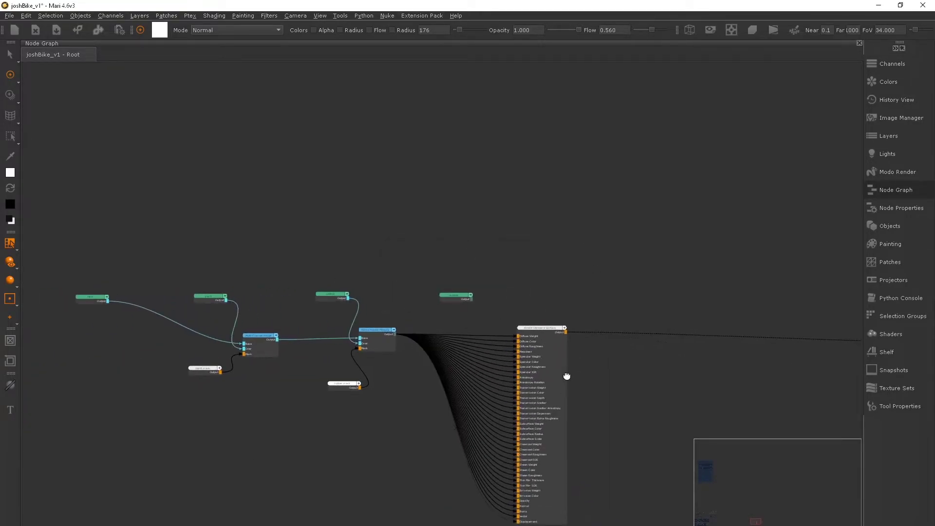
pyautogui.moveTo(358, 249); pyautogui.dragTo(363, 253)
pyautogui.scroll(3, 366, 151)
pyautogui.click(327, 213)
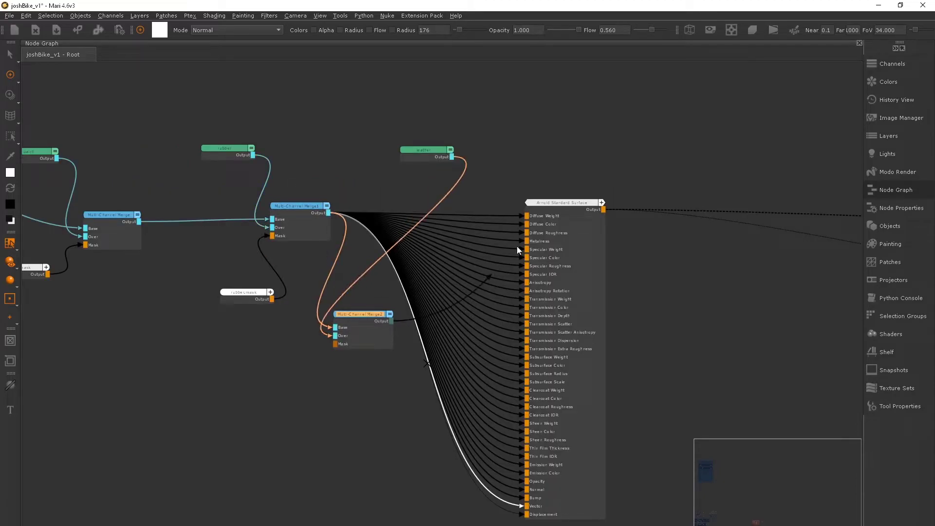
# - Feed the new merge's output into the Arnold Standard Surface inputs and place the merge in line before the shader
pyautogui.moveTo(528, 224); pyautogui.dragTo(529, 223)
pyautogui.moveTo(741, 233); pyautogui.dragTo(606, 237, button='middle')
pyautogui.moveTo(421, 292); pyautogui.dragTo(644, 284)
pyautogui.moveTo(221, 328); pyautogui.dragTo(394, 219)
pyautogui.moveTo(250, 170); pyautogui.dragTo(393, 200, button='middle')
pyautogui.moveTo(522, 240); pyautogui.dragTo(496, 234)
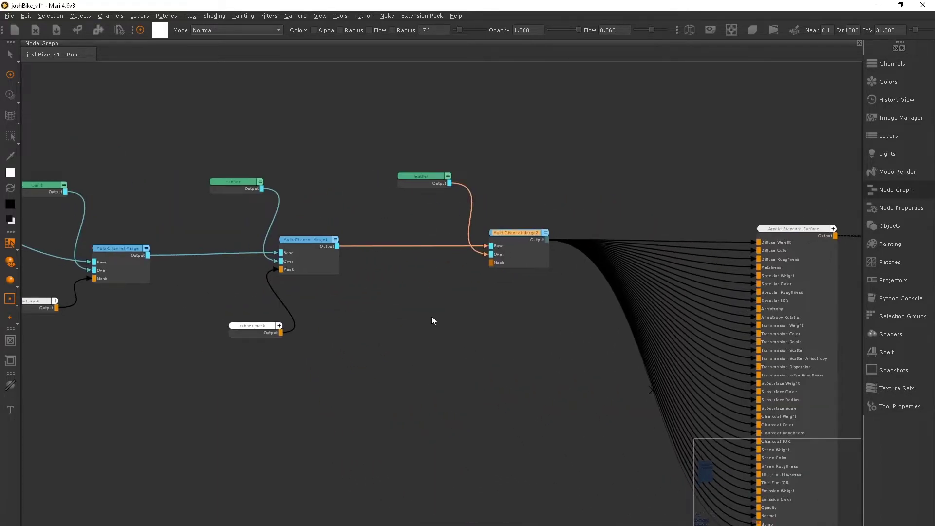
# - Create a paint node named leather.mask and connect it to the Mask input of the leather merge
pyautogui.click(432, 317)
pyautogui.press('p')
pyautogui.click(427, 325)
pyautogui.write('nt1')
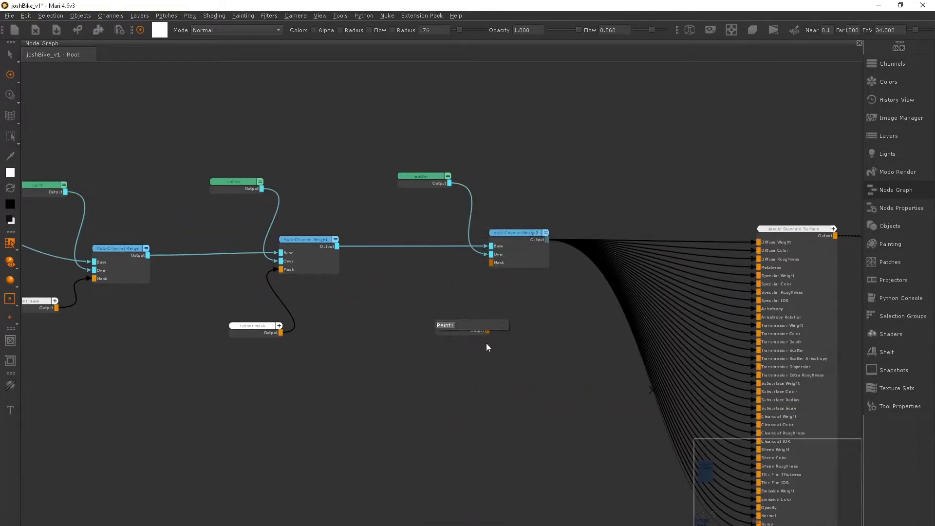
pyautogui.write('leather..mask')
pyautogui.press('Return')
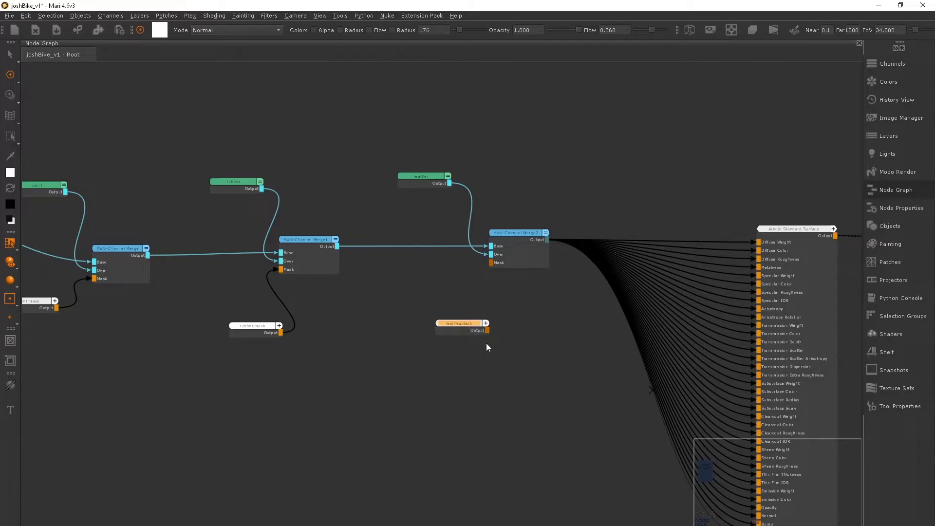
pyautogui.moveTo(473, 324); pyautogui.dragTo(488, 265)
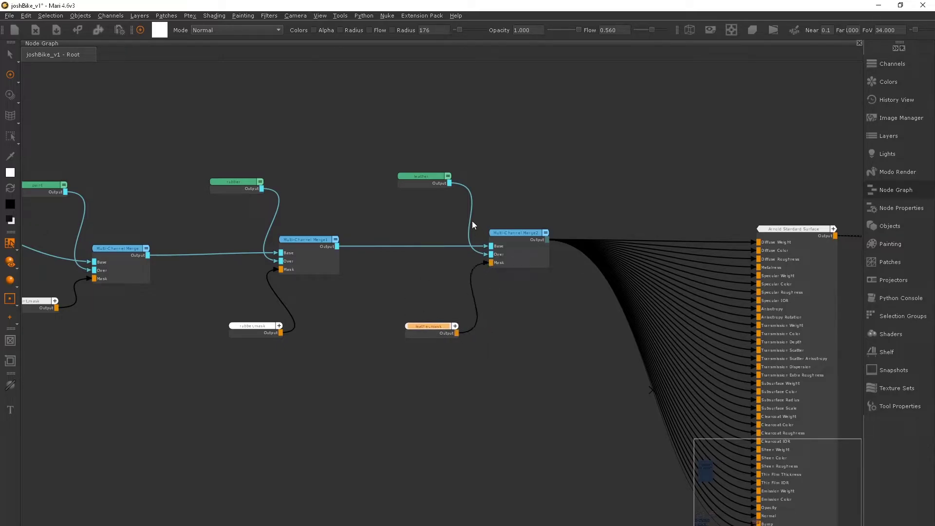
# - Open the leather material's graph and set the diffColor section's average colour to a dark reddish brown
pyautogui.moveTo(413, 170); pyautogui.dragTo(525, 183, button='middle')
pyautogui.hotkey('ctrl', 'space')
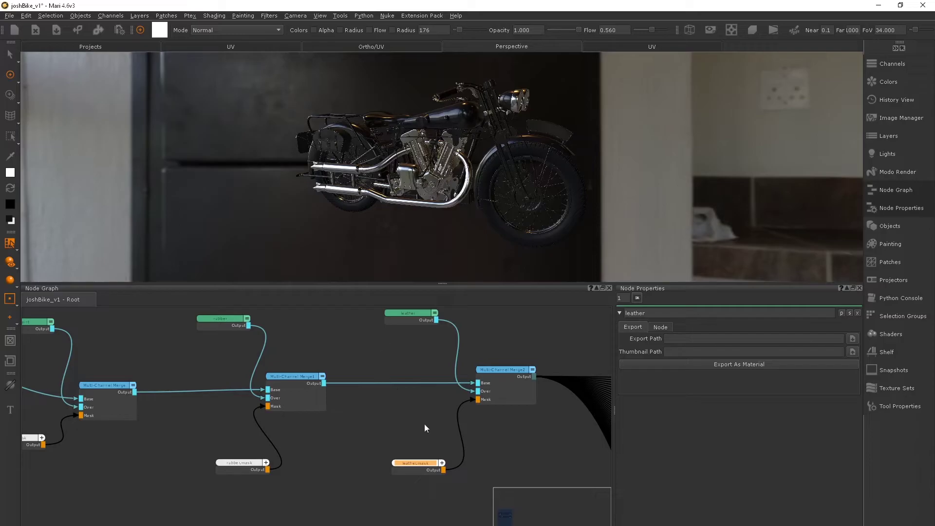
pyautogui.doubleClick(417, 463)
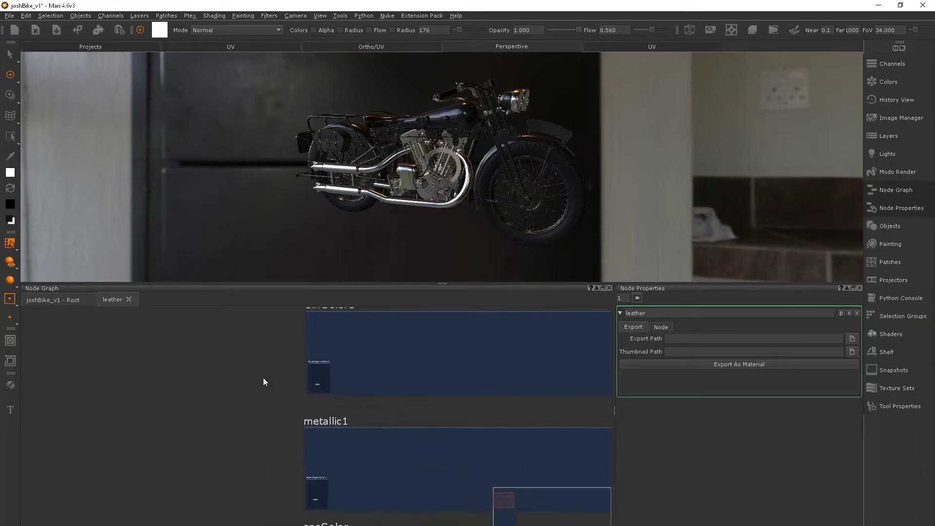
pyautogui.scroll(5, 292, 404)
pyautogui.click(274, 421)
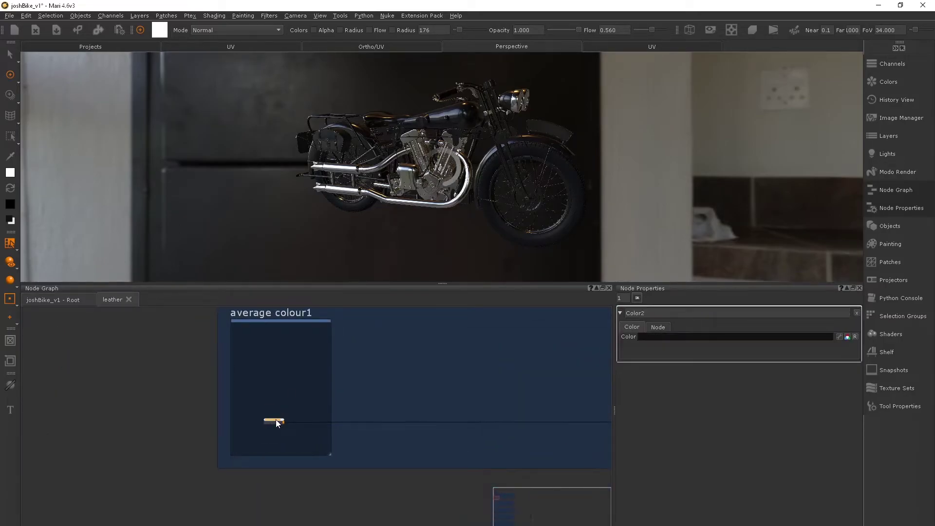
pyautogui.click(697, 336)
pyautogui.moveTo(213, 282); pyautogui.dragTo(202, 283)
pyautogui.click(195, 296)
pyautogui.click(191, 388)
pyautogui.scroll(-5, 332, 350)
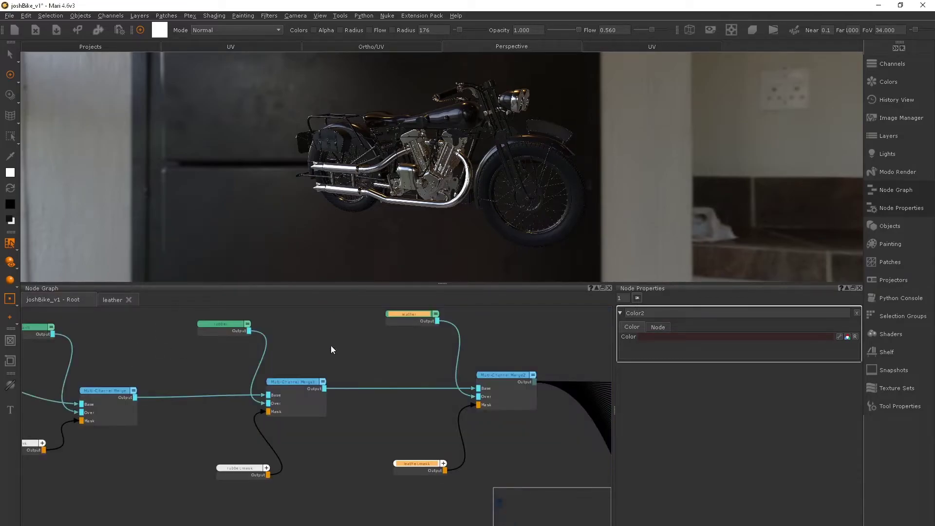
# - Select the connected meshes of the seat and the first part of the near saddlebag
pyautogui.keyDown('alt'); pyautogui.moveTo(371, 134); pyautogui.dragTo(341, 146); pyautogui.keyUp('alt')
pyautogui.keyDown('alt'); pyautogui.moveTo(341, 146); pyautogui.dragTo(370, 142, button='right'); pyautogui.keyUp('alt')
pyautogui.rightClick(378, 140)
pyautogui.click(296, 139)
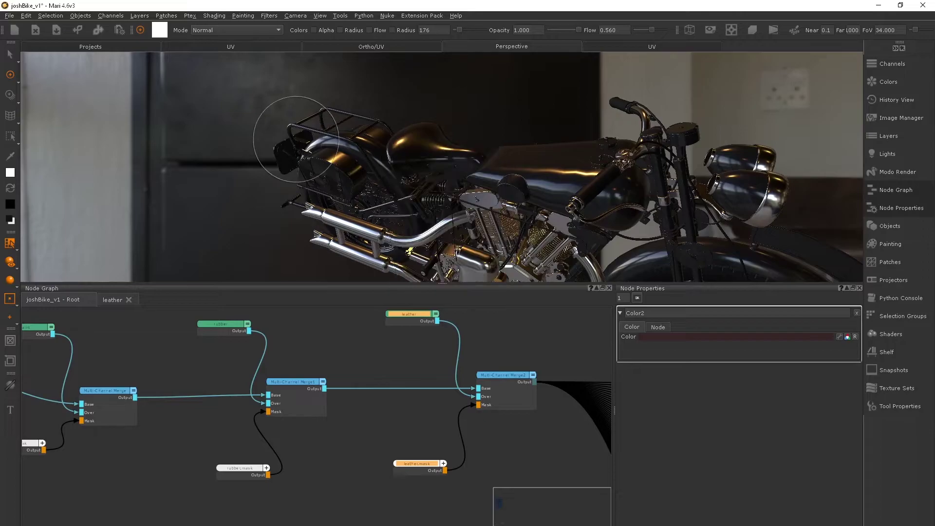
pyautogui.keyDown('alt'); pyautogui.moveTo(297, 139); pyautogui.dragTo(341, 147, button='right'); pyautogui.keyUp('alt')
pyautogui.press('s')
pyautogui.moveTo(479, 146); pyautogui.dragTo(507, 164)
pyautogui.press('p')
pyautogui.press('s')
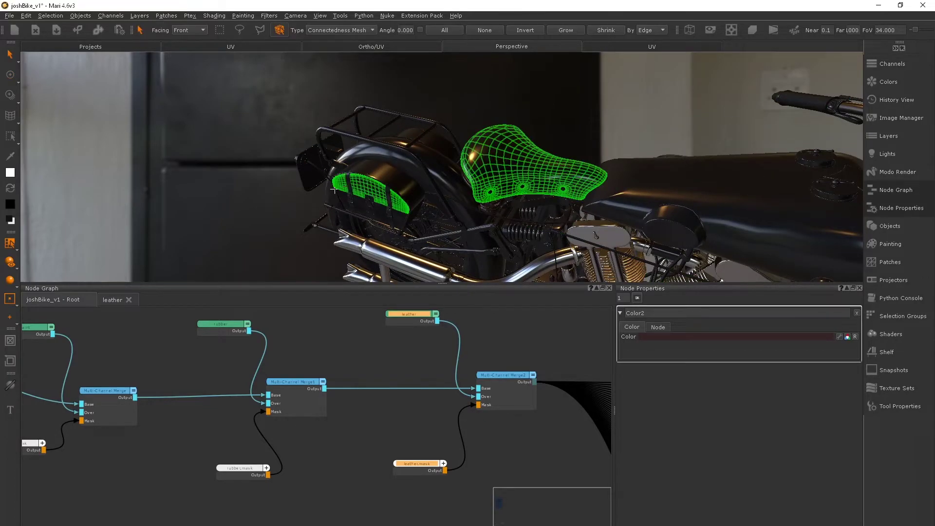
# - Add the remaining leather panels and straps of the saddlebags on both sides of the bike to the selection
pyautogui.keyDown('alt'); pyautogui.moveTo(333, 191); pyautogui.dragTo(361, 165); pyautogui.keyUp('alt')
pyautogui.keyDown('alt'); pyautogui.moveTo(361, 166); pyautogui.dragTo(380, 157, button='right'); pyautogui.keyUp('alt')
pyautogui.keyDown('shift'); pyautogui.moveTo(380, 157); pyautogui.dragTo(408, 160); pyautogui.keyUp('shift')
pyautogui.keyDown('shift'); pyautogui.click(379, 235); pyautogui.keyUp('shift')
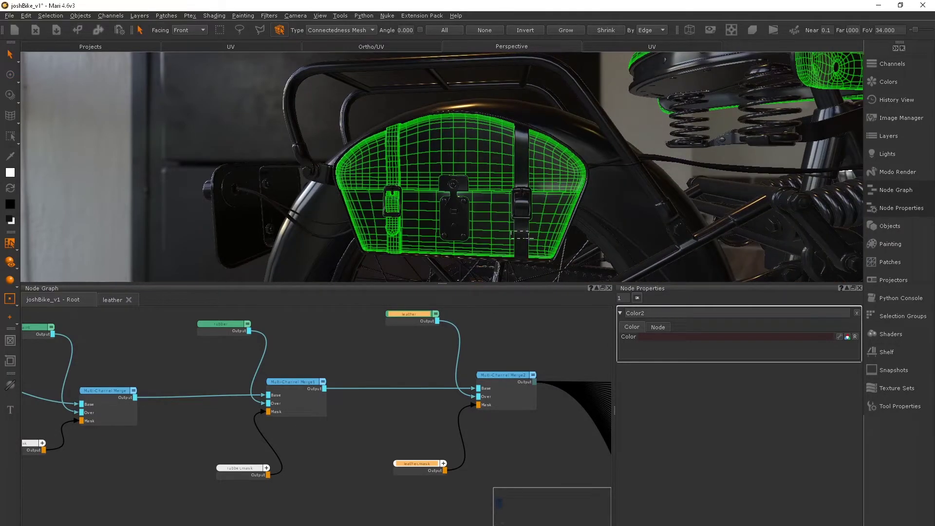
pyautogui.keyDown('alt'); pyautogui.moveTo(562, 181); pyautogui.dragTo(696, 161); pyautogui.keyUp('alt')
pyautogui.keyDown('shift'); pyautogui.moveTo(402, 137); pyautogui.dragTo(430, 145); pyautogui.keyUp('shift')
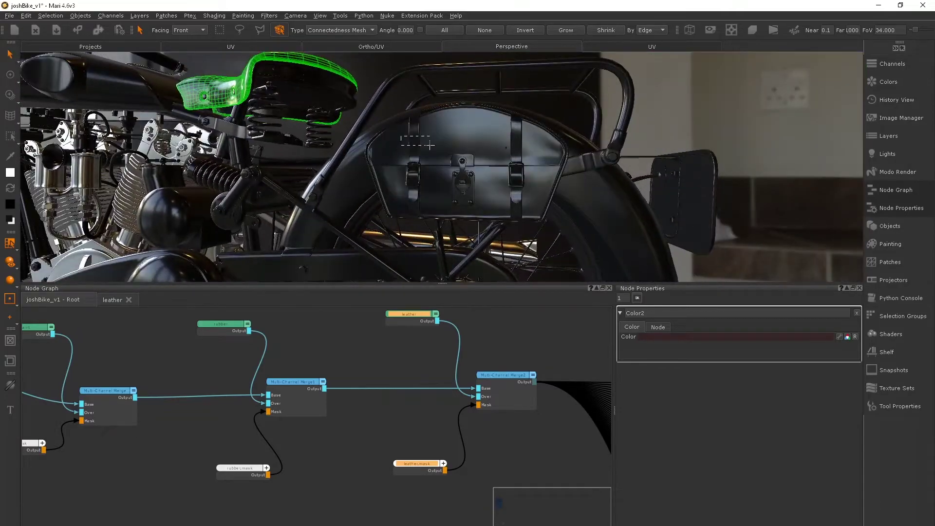
pyautogui.keyDown('shift'); pyautogui.click(517, 153); pyautogui.keyUp('shift')
pyautogui.keyDown('shift'); pyautogui.click(407, 207); pyautogui.keyUp('shift')
# - Hide everything except the selected seat and saddlebag parts and switch to the paint brush
pyautogui.keyDown('alt'); pyautogui.moveTo(465, 196); pyautogui.dragTo(350, 197, button='right'); pyautogui.keyUp('alt')
pyautogui.keyDown('alt'); pyautogui.moveTo(351, 197); pyautogui.dragTo(356, 127); pyautogui.keyUp('alt')
pyautogui.moveTo(356, 127)
pyautogui.keyDown('alt'); pyautogui.mouseDown(button='right')
pyautogui.moveTo(412, 172)
pyautogui.moveTo(434, 157)
pyautogui.moveTo(361, 158)
pyautogui.mouseUp(button='right'); pyautogui.keyUp('alt')
pyautogui.hotkey('shift', 'h')
pyautogui.keyDown('alt'); pyautogui.moveTo(478, 170); pyautogui.dragTo(514, 149, button='middle'); pyautogui.keyUp('alt')
pyautogui.press('p')
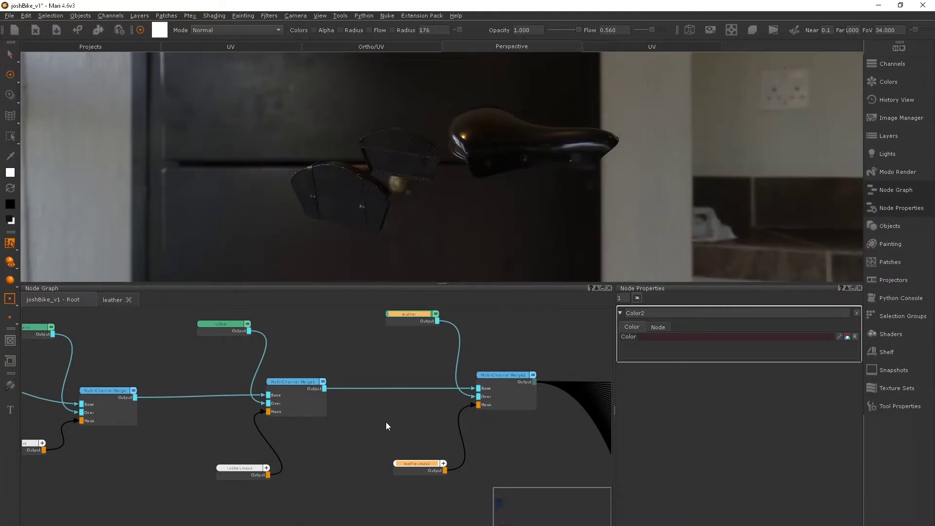
# - Paint the isolated seat and saddlebags white on the leather.mask node
pyautogui.click(414, 464)
pyautogui.moveTo(604, 142)
pyautogui.mouseDown()
pyautogui.moveTo(553, 127)
pyautogui.moveTo(413, 196)
pyautogui.moveTo(539, 153)
pyautogui.mouseUp()
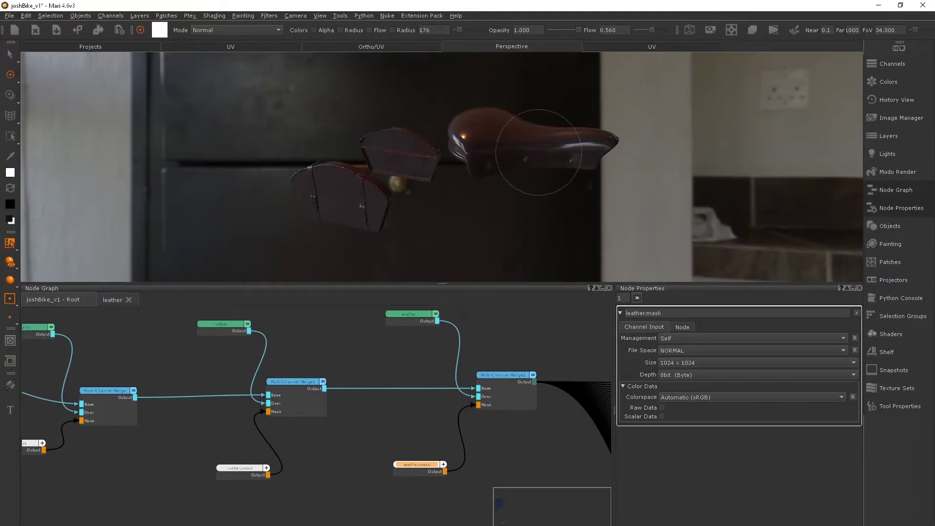
pyautogui.keyDown('alt'); pyautogui.moveTo(495, 196); pyautogui.dragTo(475, 215); pyautogui.keyUp('alt')
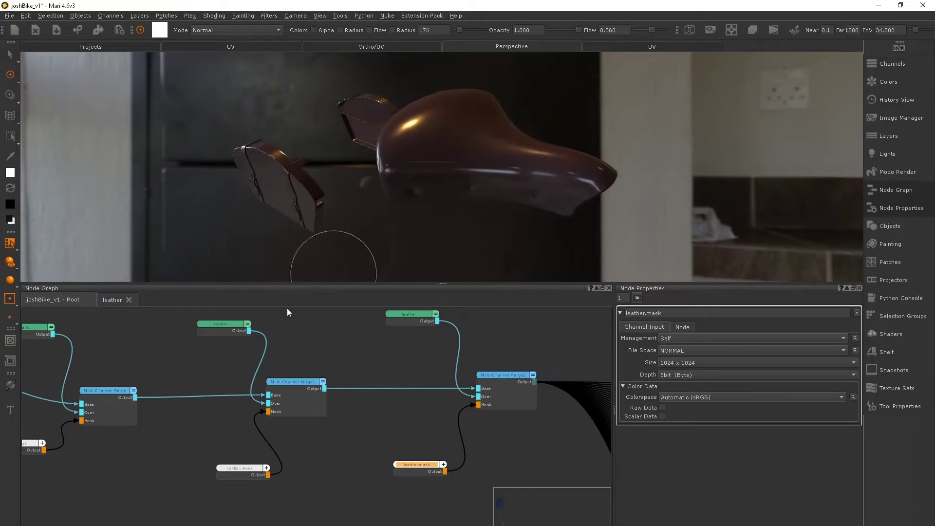
# - Lighten the mid grey colour of the leather material's specRoughness section to make the leather less glossy
pyautogui.click(112, 300)
pyautogui.scroll(-3, 189, 383)
pyautogui.moveTo(189, 383); pyautogui.dragTo(287, 361, button='middle')
pyautogui.scroll(-2, 256, 421)
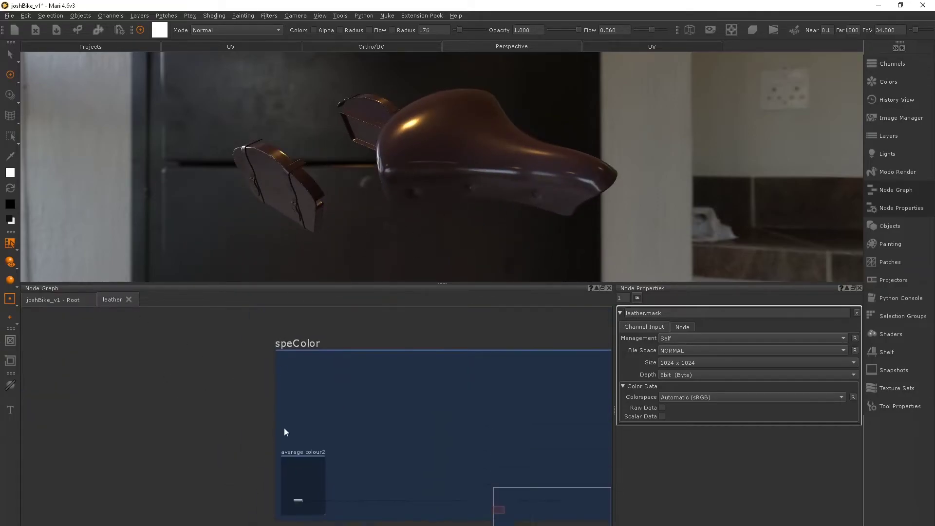
pyautogui.moveTo(285, 428); pyautogui.dragTo(265, 341, button='middle')
pyautogui.scroll(2, 258, 355)
pyautogui.click(249, 373)
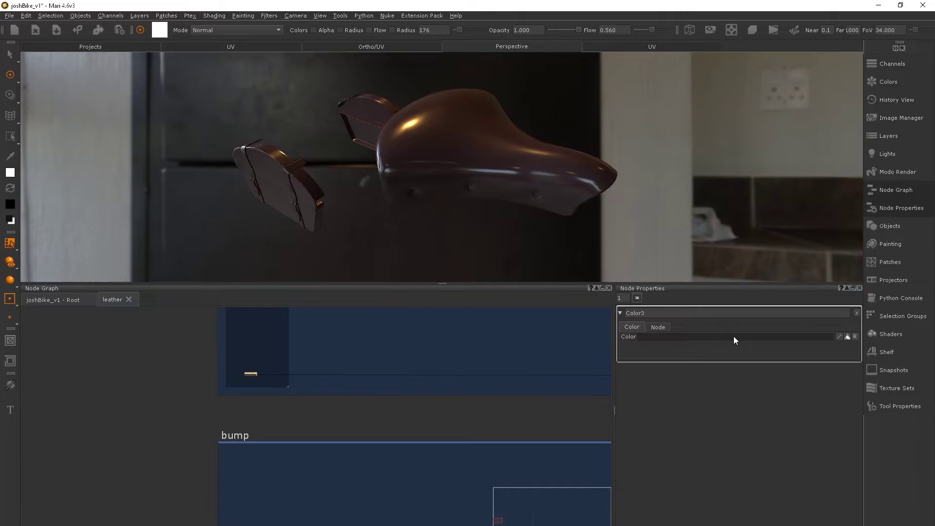
pyautogui.click(734, 337)
pyautogui.moveTo(189, 297); pyautogui.dragTo(221, 293)
pyautogui.click(166, 389)
# - Set the average colour of the leather's speColor section to a grey of about 0.29
pyautogui.moveTo(327, 336); pyautogui.dragTo(359, 450, button='middle')
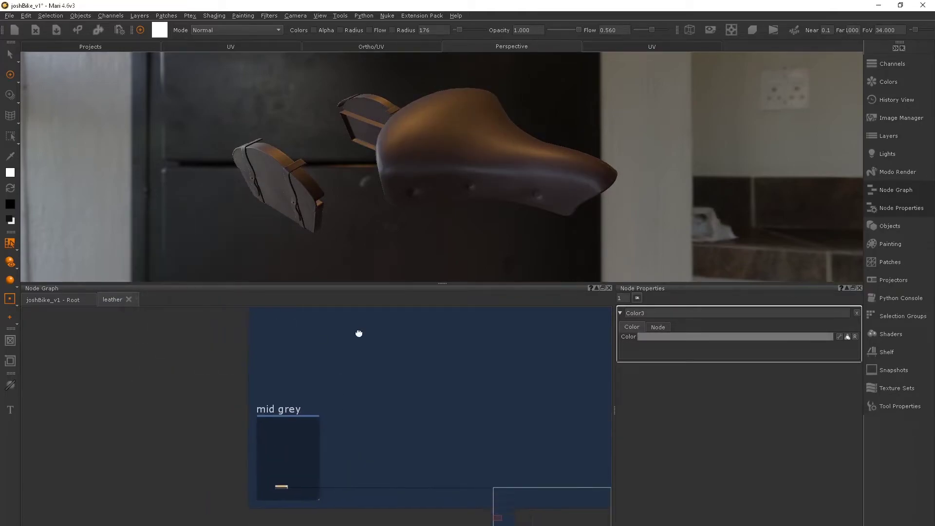
pyautogui.moveTo(359, 335); pyautogui.dragTo(418, 521, button='middle')
pyautogui.moveTo(335, 469); pyautogui.dragTo(300, 433, button='middle')
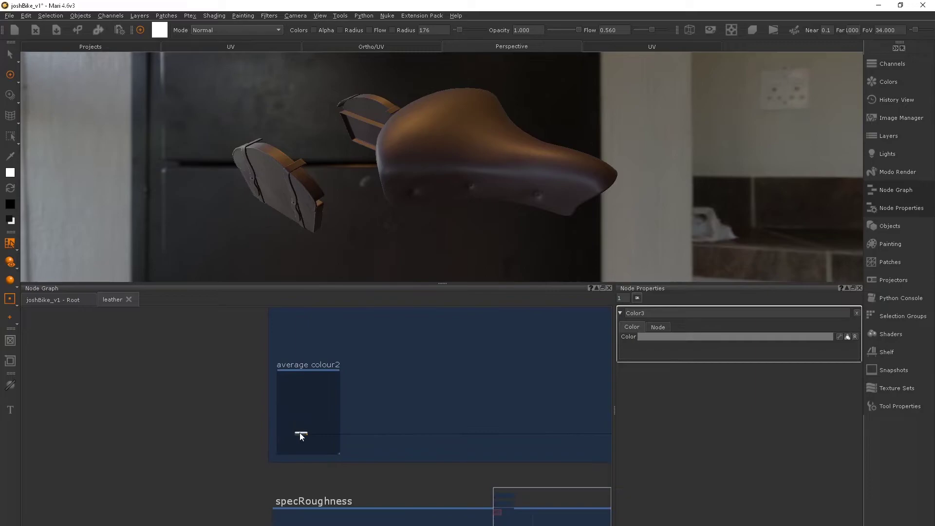
pyautogui.click(654, 338)
pyautogui.moveTo(220, 297)
pyautogui.mouseDown()
pyautogui.moveTo(197, 291)
pyautogui.moveTo(205, 295)
pyautogui.mouseUp()
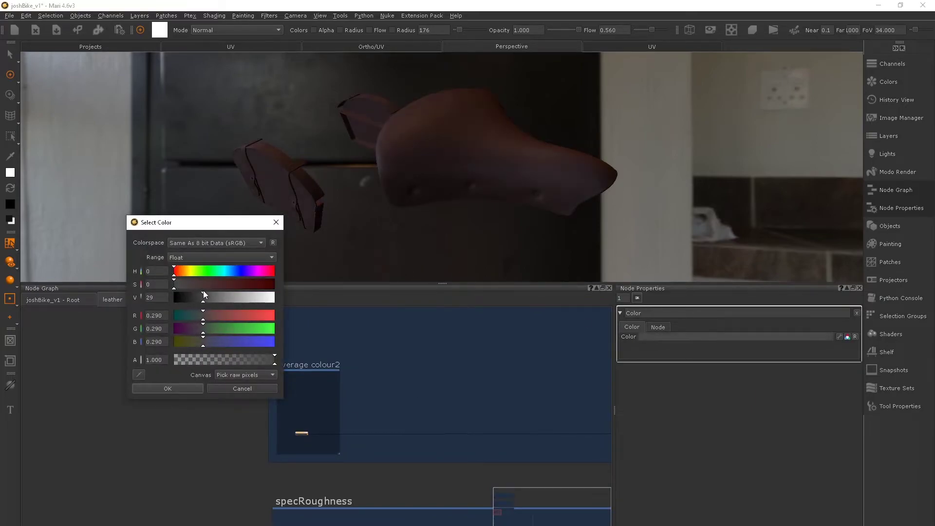
pyautogui.click(168, 386)
# - Set the mid grey colour of the leather's specRoughness section to 0.314
pyautogui.keyDown('alt'); pyautogui.moveTo(460, 142); pyautogui.dragTo(441, 133, button='right'); pyautogui.keyUp('alt')
pyautogui.keyDown('alt'); pyautogui.moveTo(441, 133); pyautogui.dragTo(322, 168); pyautogui.keyUp('alt')
pyautogui.moveTo(313, 444); pyautogui.dragTo(336, 234, button='middle')
pyautogui.click(328, 522)
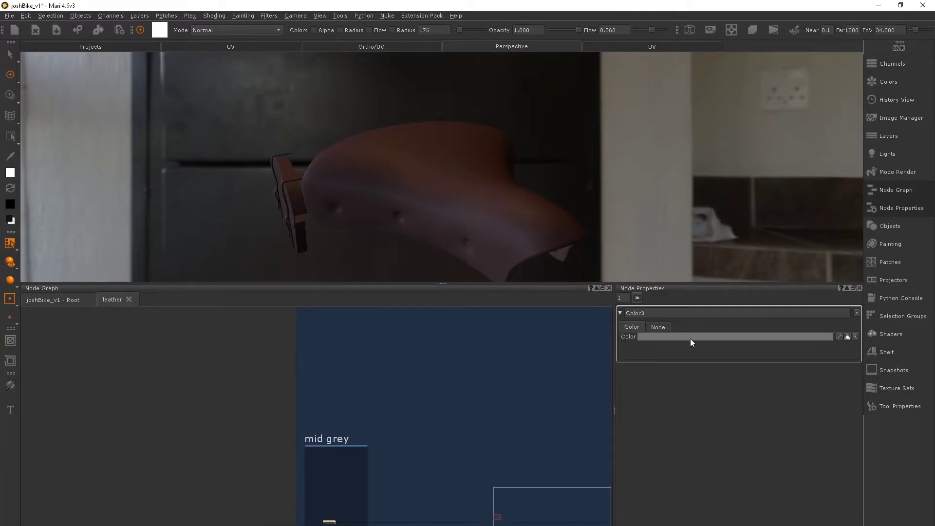
pyautogui.click(691, 338)
pyautogui.moveTo(209, 294); pyautogui.dragTo(207, 293)
pyautogui.click(167, 388)
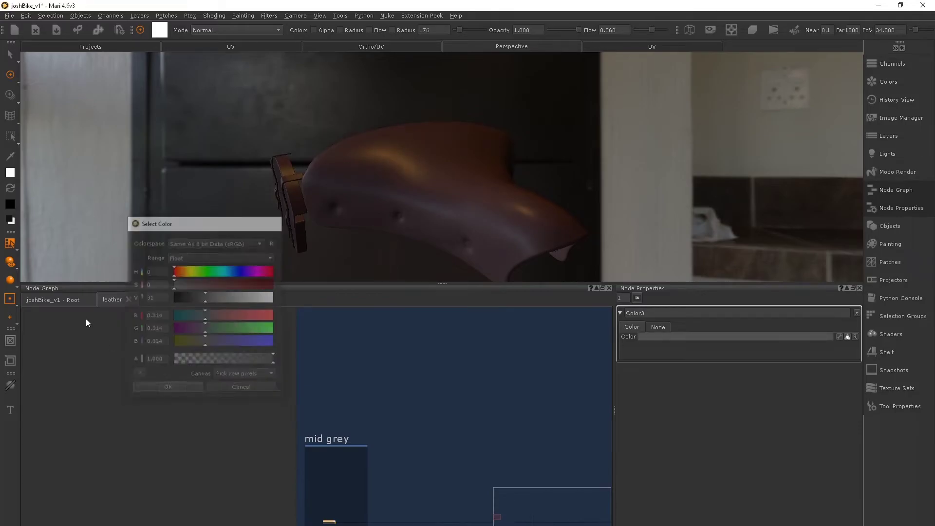
# - Return to the root graph and, with the whole bike shown, add the front mudguard's plate to the selection of small parts
pyautogui.click(68, 301)
pyautogui.keyDown('alt'); pyautogui.moveTo(443, 229); pyautogui.dragTo(505, 151); pyautogui.keyUp('alt')
pyautogui.rightClick(379, 128)
pyautogui.moveTo(428, 165)
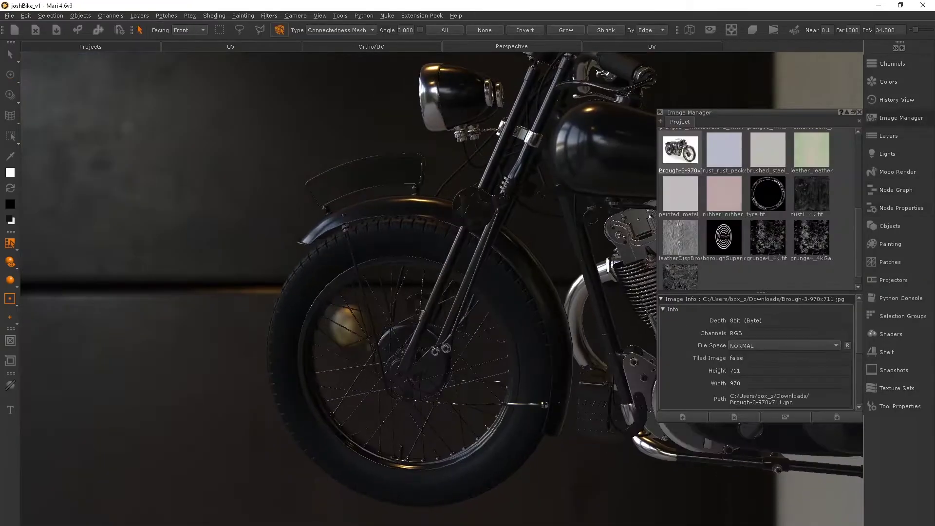
pyautogui.keyDown('shift'); pyautogui.click(325, 227); pyautogui.keyUp('shift')
pyautogui.keyDown('alt'); pyautogui.moveTo(324, 227); pyautogui.dragTo(336, 278); pyautogui.keyUp('alt')
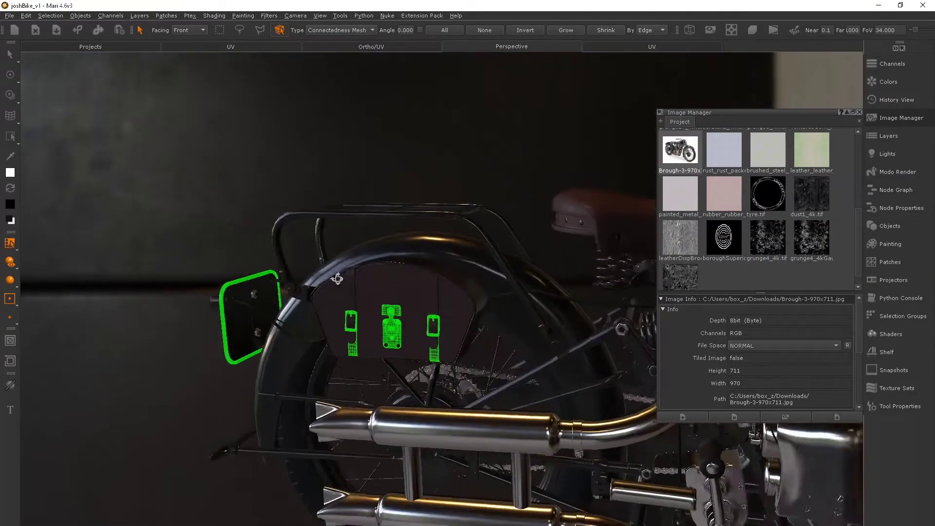
# - Add the round rivets along the seat's lower edge to the selection, undoing any accidental pick of the seat itself
pyautogui.keyDown('alt'); pyautogui.moveTo(337, 277); pyautogui.dragTo(437, 273, button='right'); pyautogui.keyUp('alt')
pyautogui.keyDown('shift'); pyautogui.click(436, 274); pyautogui.keyUp('shift')
pyautogui.keyDown('shift'); pyautogui.click(428, 277); pyautogui.keyUp('shift')
pyautogui.keyDown('shift'); pyautogui.click(579, 277); pyautogui.keyUp('shift')
pyautogui.keyDown('alt'); pyautogui.moveTo(376, 244); pyautogui.dragTo(336, 246); pyautogui.keyUp('alt')
pyautogui.keyDown('shift'); pyautogui.click(432, 284); pyautogui.keyUp('shift')
pyautogui.keyDown('shift'); pyautogui.click(359, 270); pyautogui.keyUp('shift')
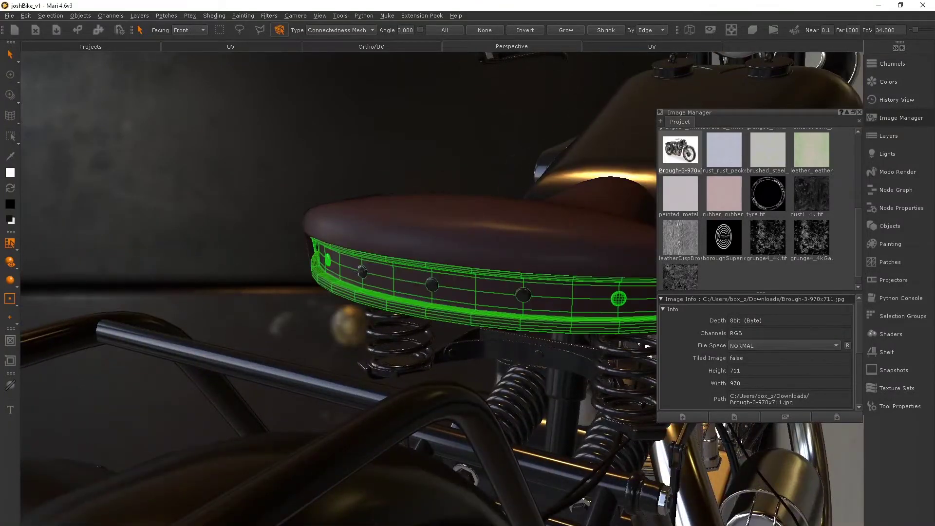
pyautogui.hotkey('ctrl', 'z')
pyautogui.keyDown('alt'); pyautogui.moveTo(242, 242); pyautogui.dragTo(392, 236); pyautogui.keyUp('alt')
pyautogui.keyDown('alt'); pyautogui.moveTo(392, 236); pyautogui.dragTo(516, 244, button='right'); pyautogui.keyUp('alt')
pyautogui.keyDown('shift'); pyautogui.click(532, 243); pyautogui.keyUp('shift')
pyautogui.hotkey('ctrl', 'z')
pyautogui.keyDown('alt'); pyautogui.moveTo(429, 264); pyautogui.dragTo(604, 204, button='middle'); pyautogui.keyUp('alt')
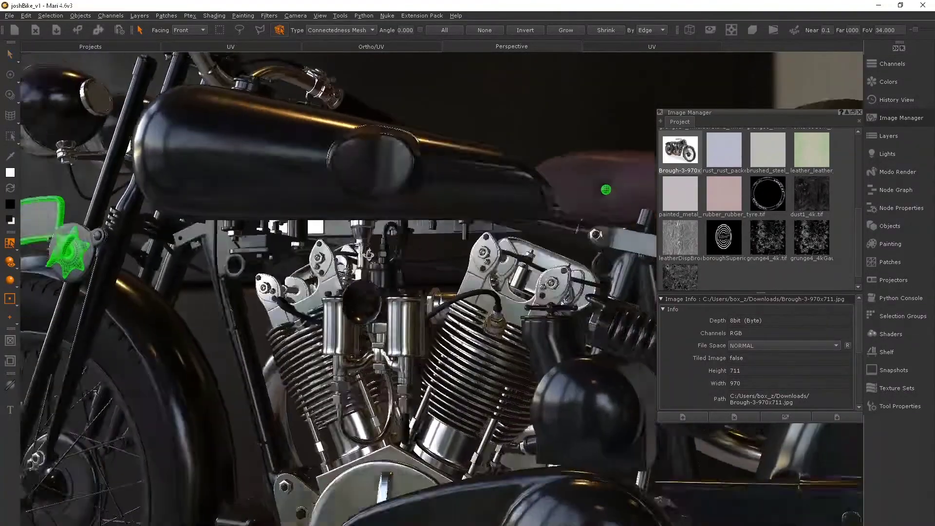
# - Add the small dark bracket beside the front engine mounting plate to the selection
pyautogui.keyDown('alt'); pyautogui.moveTo(560, 229); pyautogui.dragTo(458, 233, button='right'); pyautogui.keyUp('alt')
pyautogui.keyDown('alt'); pyautogui.moveTo(487, 370); pyautogui.dragTo(439, 248, button='middle'); pyautogui.keyUp('alt')
pyautogui.moveTo(351, 248)
pyautogui.keyDown('alt'); pyautogui.mouseDown(button='right')
pyautogui.moveTo(480, 243)
pyautogui.moveTo(361, 248)
pyautogui.mouseUp(button='right'); pyautogui.keyUp('alt')
pyautogui.keyDown('shift'); pyautogui.click(405, 286); pyautogui.keyUp('shift')
pyautogui.keyDown('shift'); pyautogui.click(472, 246); pyautogui.keyUp('shift')
pyautogui.hotkey('ctrl', 'z')
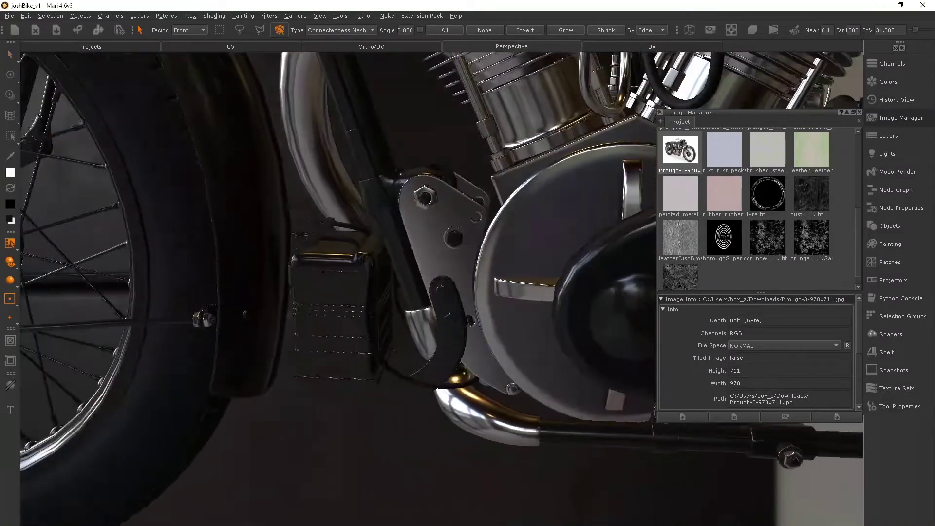
pyautogui.keyDown('shift'); pyautogui.click(443, 292); pyautogui.keyUp('shift')
pyautogui.keyDown('shift'); pyautogui.click(449, 311); pyautogui.keyUp('shift')
pyautogui.keyDown('alt'); pyautogui.moveTo(439, 302); pyautogui.dragTo(380, 321); pyautogui.keyUp('alt')
# - Among the isolated small parts, select the saddlebag's buckle straps and adjust which faces are shown
pyautogui.hotkey('alt', 'Tab')
pyautogui.doubleClick(572, 395)
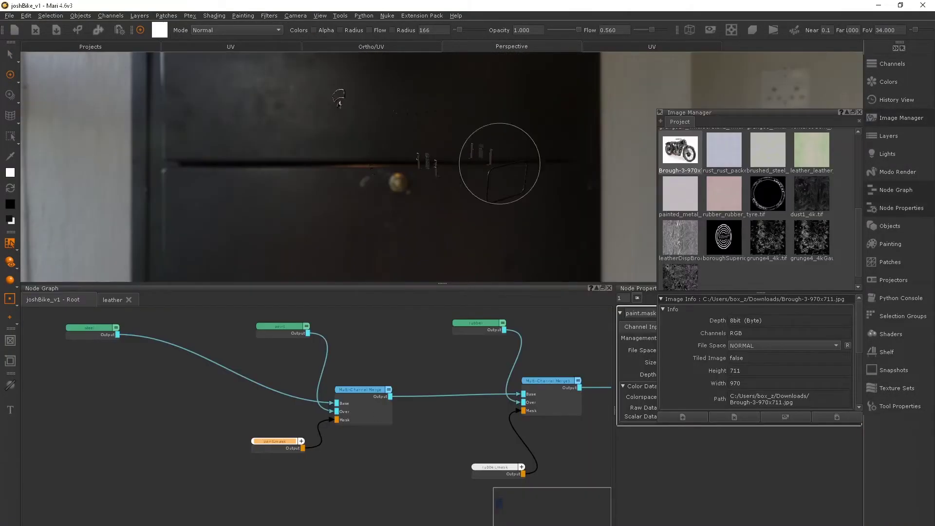
pyautogui.press('s')
pyautogui.moveTo(436, 161); pyautogui.dragTo(520, 195)
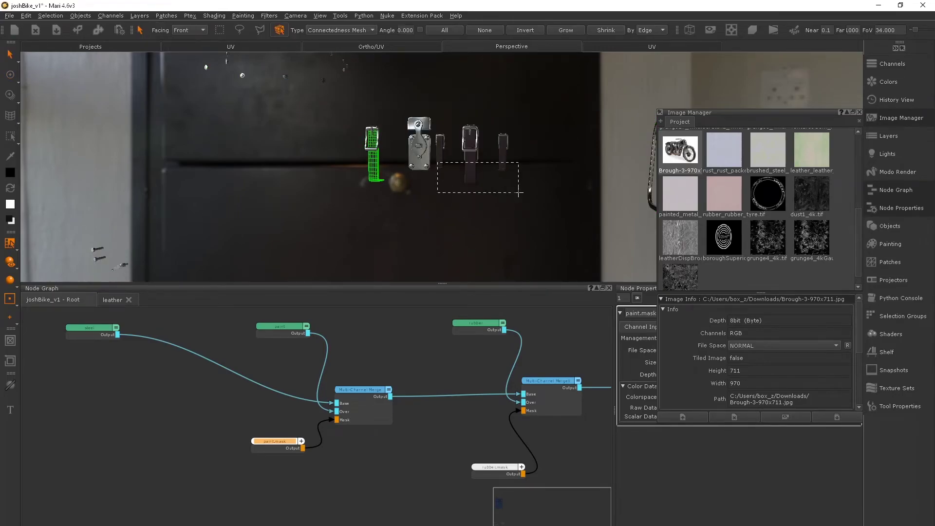
pyautogui.rightClick(412, 157)
pyautogui.click(466, 187)
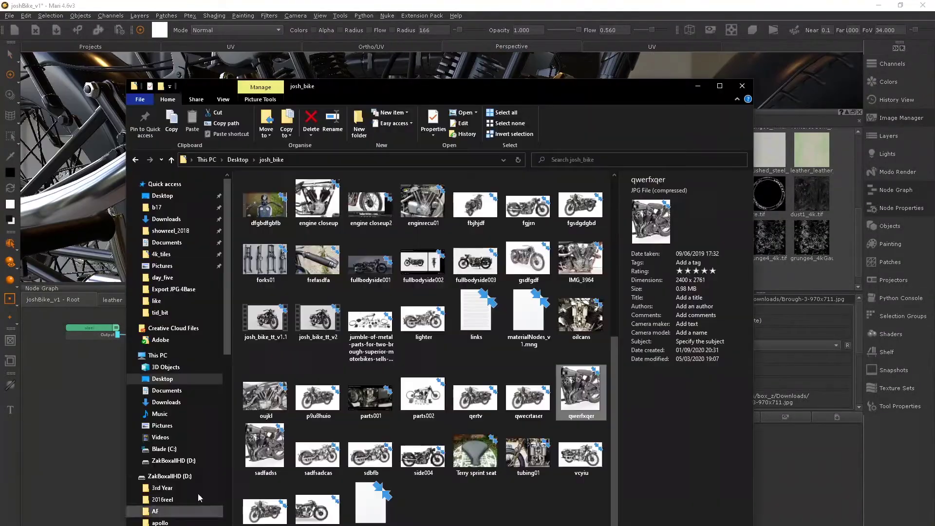
# - Import the reference photo qwerfxqer from the josh_bike folder into the Image Manager and open it in its own window
pyautogui.moveTo(581, 390); pyautogui.dragTo(820, 276)
pyautogui.doubleClick(725, 276)
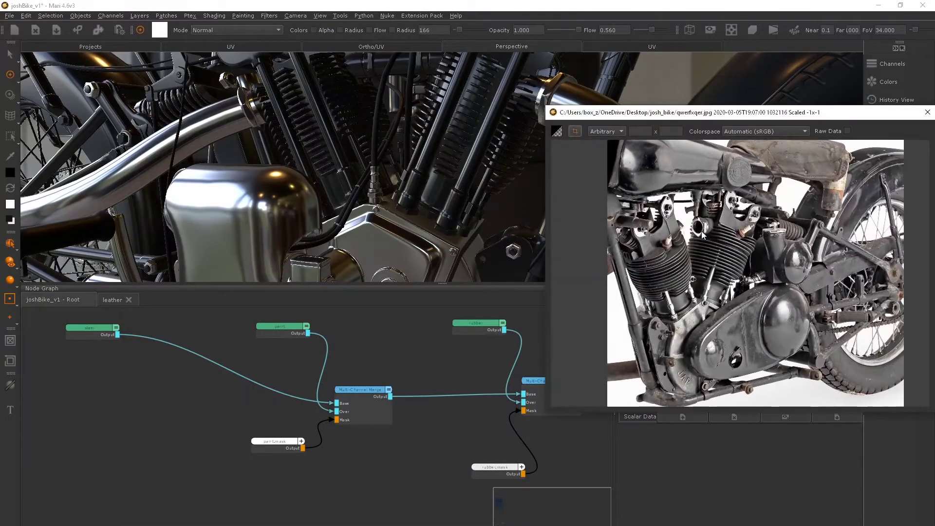
pyautogui.moveTo(341, 171)
pyautogui.keyDown('alt'); pyautogui.mouseDown()
pyautogui.moveTo(432, 217)
pyautogui.moveTo(354, 111)
pyautogui.mouseUp(); pyautogui.keyUp('alt')
pyautogui.press('s')
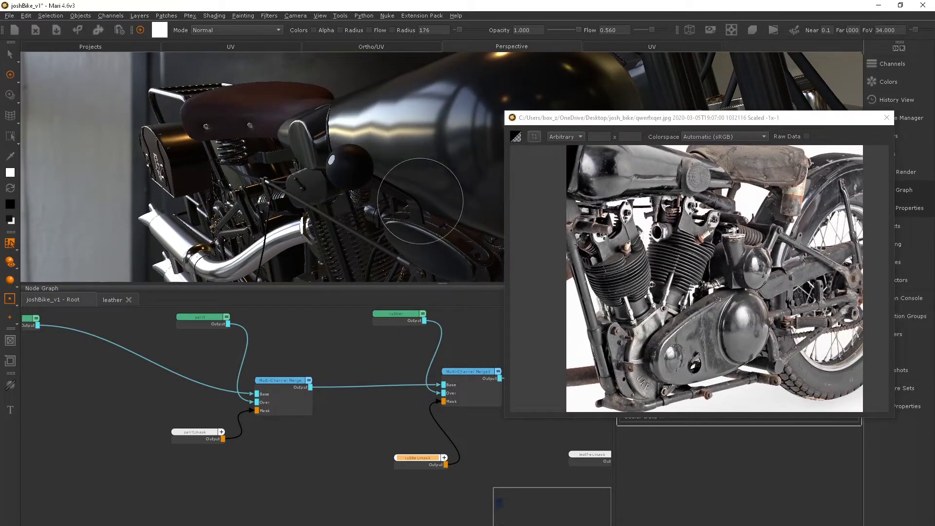
# - Select the gear lever's shaft and its mounting bracket beside the fuel tank
pyautogui.press('s')
pyautogui.click(350, 167)
pyautogui.keyDown('alt'); pyautogui.moveTo(350, 167); pyautogui.dragTo(380, 132); pyautogui.keyUp('alt')
pyautogui.click(400, 185)
pyautogui.keyDown('alt'); pyautogui.moveTo(386, 136); pyautogui.dragTo(467, 161, button='middle'); pyautogui.keyUp('alt')
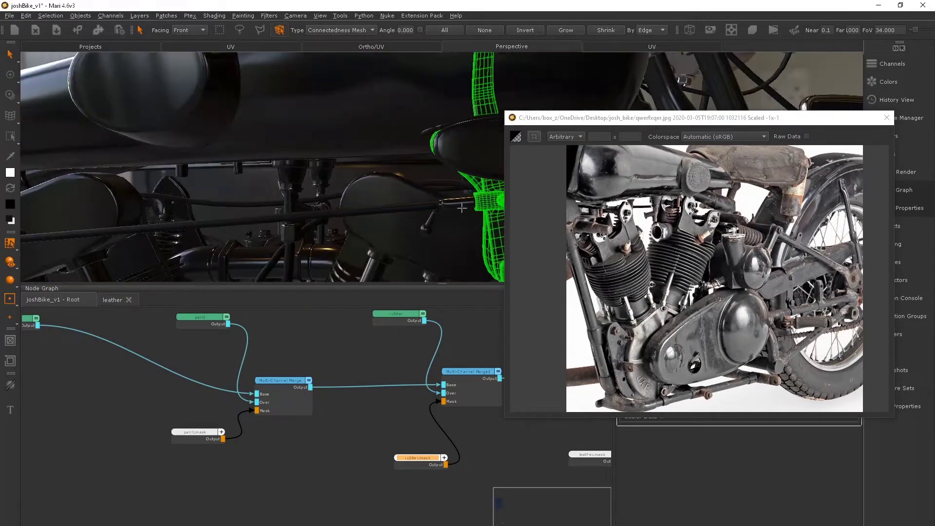
# - Add the small lever fittings and the star-shaped part in front of the rear wheel to the selection
pyautogui.keyDown('alt'); pyautogui.moveTo(341, 146); pyautogui.dragTo(428, 163, button='middle'); pyautogui.keyUp('alt')
pyautogui.keyDown('shift'); pyautogui.click(425, 162); pyautogui.keyUp('shift')
pyautogui.moveTo(425, 163)
pyautogui.keyDown('alt'); pyautogui.mouseDown(button='right')
pyautogui.moveTo(380, 165)
pyautogui.moveTo(442, 167)
pyautogui.mouseUp(button='right'); pyautogui.keyUp('alt')
pyautogui.keyDown('shift'); pyautogui.click(442, 167); pyautogui.keyUp('shift')
pyautogui.keyDown('alt'); pyautogui.moveTo(442, 167); pyautogui.dragTo(428, 170); pyautogui.keyUp('alt')
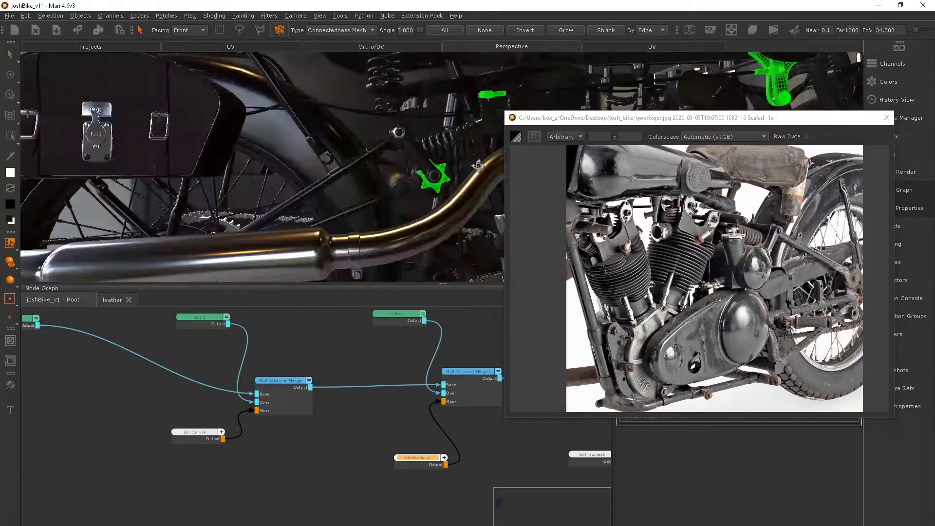
pyautogui.keyDown('alt'); pyautogui.moveTo(429, 171); pyautogui.dragTo(475, 209, button='middle'); pyautogui.keyUp('alt')
pyautogui.keyDown('shift'); pyautogui.click(356, 188); pyautogui.keyUp('shift')
pyautogui.moveTo(415, 182); pyautogui.dragTo(361, 184, button='middle')
pyautogui.moveTo(362, 216); pyautogui.dragTo(276, 149, button='middle')
pyautogui.keyDown('alt'); pyautogui.moveTo(276, 149); pyautogui.dragTo(353, 211); pyautogui.keyUp('alt')
# - In the enlarged viewport, add the oval rocker end covers and the pushrod tube fittings on the cylinders to the selection
pyautogui.press('space')
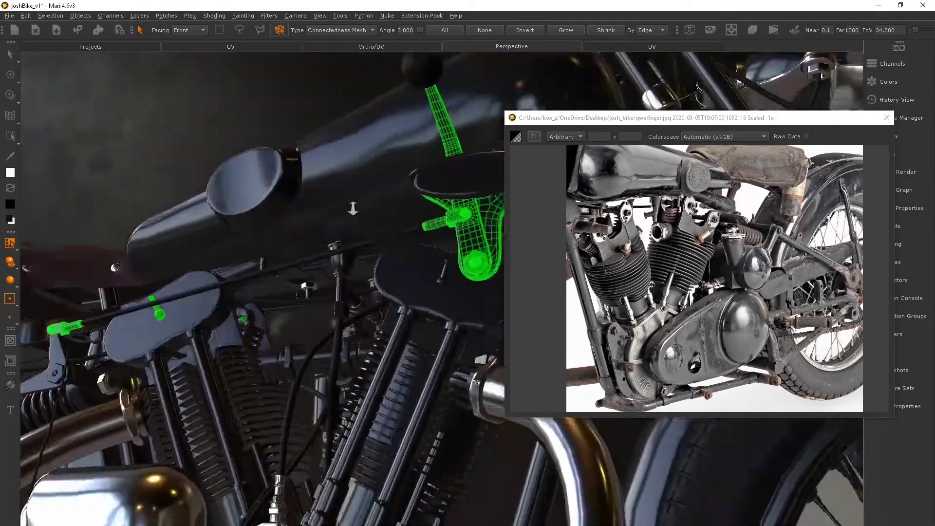
pyautogui.moveTo(353, 211)
pyautogui.keyDown('alt'); pyautogui.mouseDown(button='right')
pyautogui.moveTo(360, 206)
pyautogui.moveTo(347, 223)
pyautogui.mouseUp(button='right'); pyautogui.keyUp('alt')
pyautogui.click(428, 190)
pyautogui.keyDown('shift'); pyautogui.click(478, 215); pyautogui.keyUp('shift')
pyautogui.keyDown('alt'); pyautogui.moveTo(346, 223); pyautogui.dragTo(205, 224); pyautogui.keyUp('alt')
pyautogui.keyDown('shift'); pyautogui.click(372, 200); pyautogui.keyUp('shift')
pyautogui.keyDown('shift'); pyautogui.click(324, 214); pyautogui.keyUp('shift')
pyautogui.moveTo(198, 524); pyautogui.dragTo(442, 290, button='middle')
pyautogui.keyDown('shift'); pyautogui.click(272, 293); pyautogui.keyUp('shift')
# - Add the canister's round lid and the clamp on top of it, beside the rear cylinder, to the selection
pyautogui.keyDown('alt'); pyautogui.moveTo(272, 293); pyautogui.dragTo(195, 263, button='right'); pyautogui.keyUp('alt')
pyautogui.keyDown('alt'); pyautogui.moveTo(195, 263); pyautogui.dragTo(255, 229); pyautogui.keyUp('alt')
pyautogui.keyDown('alt'); pyautogui.moveTo(255, 229); pyautogui.dragTo(256, 202, button='right'); pyautogui.keyUp('alt')
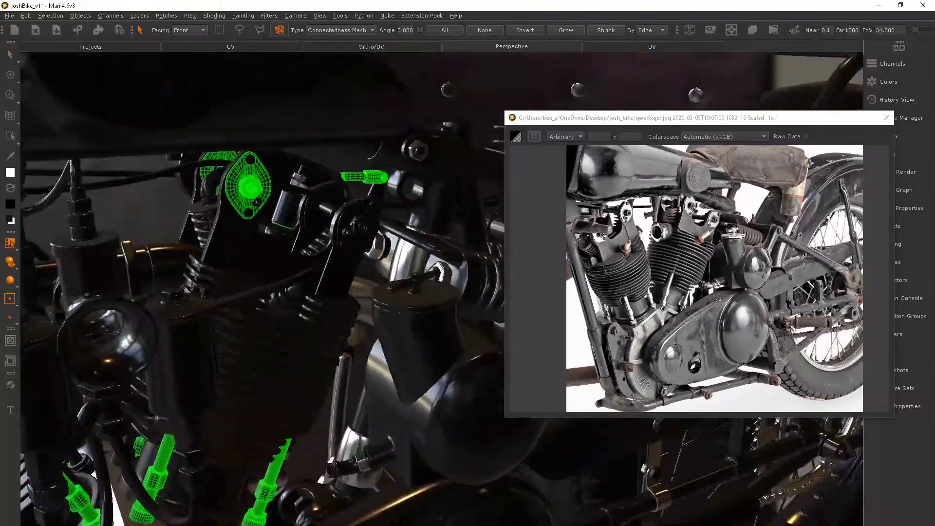
pyautogui.keyDown('alt'); pyautogui.moveTo(257, 201); pyautogui.dragTo(264, 229); pyautogui.keyUp('alt')
pyautogui.keyDown('shift'); pyautogui.click(440, 276); pyautogui.keyUp('shift')
pyautogui.keyDown('alt'); pyautogui.moveTo(440, 276); pyautogui.dragTo(341, 302); pyautogui.keyUp('alt')
pyautogui.keyDown('shift'); pyautogui.click(325, 308); pyautogui.keyUp('shift')
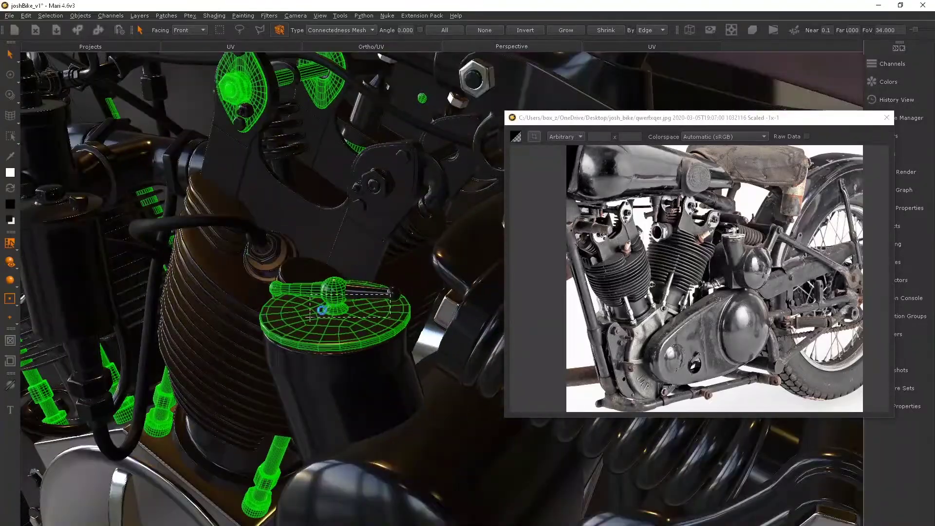
# - Paint the isolated metal fittings black in the paint mask and show the whole bike again
pyautogui.keyDown('alt'); pyautogui.moveTo(325, 308); pyautogui.dragTo(292, 254, button='right'); pyautogui.keyUp('alt')
pyautogui.keyDown('alt'); pyautogui.moveTo(292, 253); pyautogui.dragTo(320, 247); pyautogui.keyUp('alt')
pyautogui.moveTo(320, 248); pyautogui.dragTo(436, 271, button='middle')
pyautogui.moveTo(377, 246); pyautogui.dragTo(385, 253, button='middle')
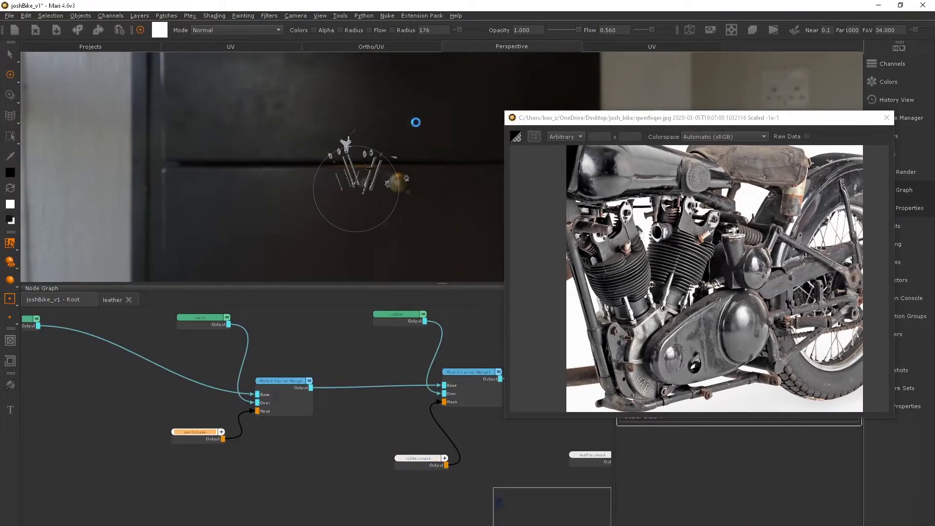
pyautogui.rightClick(299, 150)
pyautogui.moveTo(338, 185)
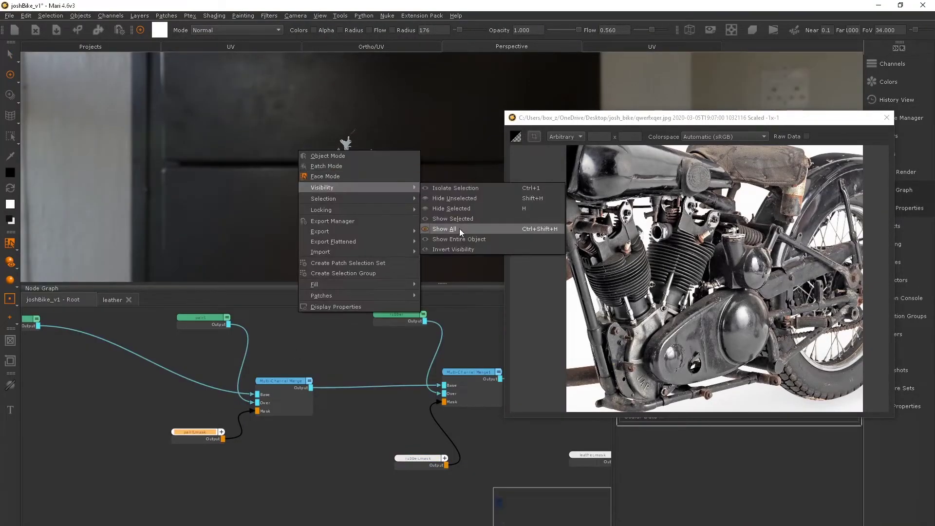
pyautogui.click(460, 229)
# - Select the next part to correct and make the rubber mask the paint target
pyautogui.press('s')
pyautogui.click(447, 198)
pyautogui.doubleClick(418, 459)
pyautogui.press('p')
# - Paint the short cylindrical sleeve beside the front forks white in the paint mask
pyautogui.keyDown('alt'); pyautogui.moveTo(414, 195); pyautogui.dragTo(365, 182); pyautogui.keyUp('alt')
pyautogui.moveTo(365, 182); pyautogui.dragTo(334, 174, button='middle')
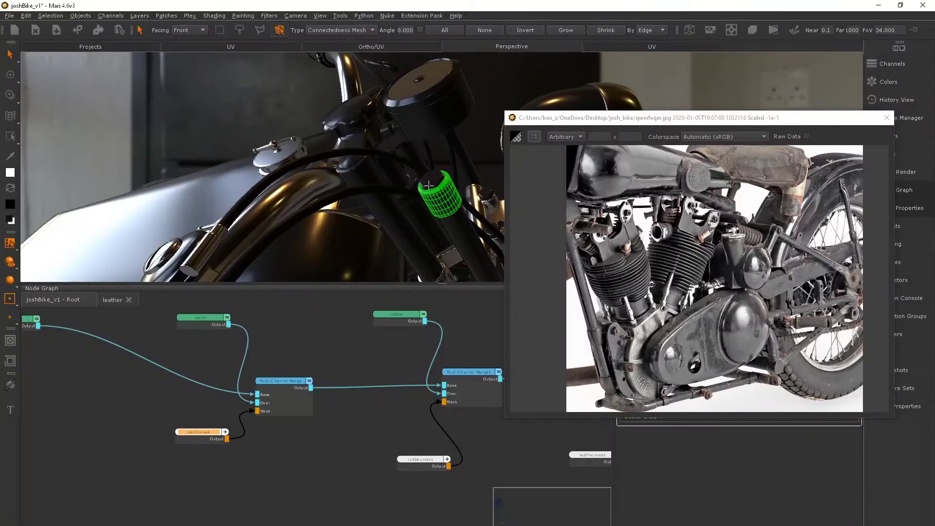
pyautogui.moveTo(428, 185)
pyautogui.keyDown('alt'); pyautogui.mouseDown()
pyautogui.moveTo(409, 161)
pyautogui.moveTo(453, 146)
pyautogui.moveTo(444, 154)
pyautogui.mouseUp(); pyautogui.keyUp('alt')
pyautogui.press('p')
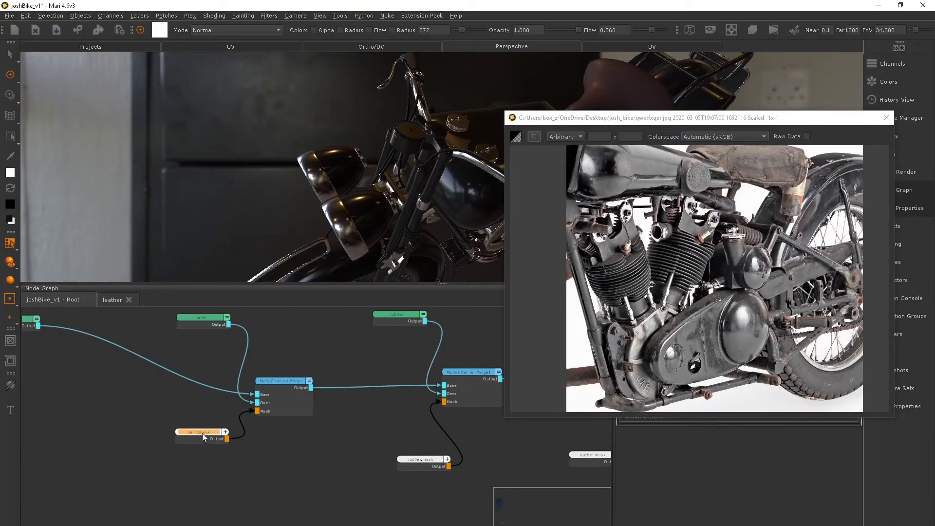
# - Select the round housing at the steering head and paint it black in the paint mask
pyautogui.press('x')
pyautogui.press('s')
pyautogui.click(392, 136)
pyautogui.moveTo(344, 146)
pyautogui.keyDown('alt'); pyautogui.mouseDown(button='right')
pyautogui.moveTo(393, 137)
pyautogui.moveTo(259, 130)
pyautogui.moveTo(408, 113)
pyautogui.mouseUp(button='right'); pyautogui.keyUp('alt')
pyautogui.press('p')
pyautogui.keyDown('alt'); pyautogui.moveTo(348, 147); pyautogui.dragTo(303, 146, button='right'); pyautogui.keyUp('alt')
pyautogui.keyDown('alt'); pyautogui.moveTo(453, 146); pyautogui.dragTo(300, 151, button='middle'); pyautogui.keyUp('alt')
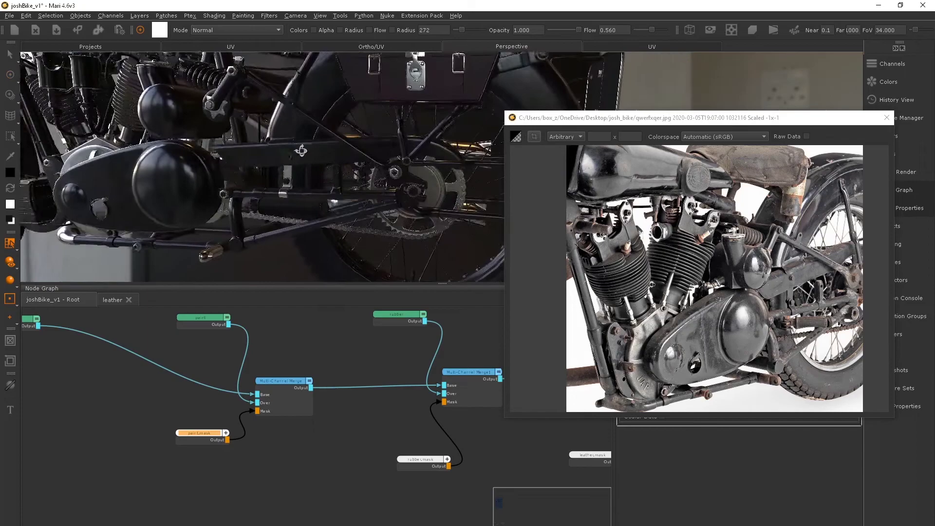
# - Select the part by the rear frame rail above the chain and paint it in the paint mask, switching the colour to white
pyautogui.keyDown('alt'); pyautogui.moveTo(300, 151); pyautogui.dragTo(341, 151, button='right'); pyautogui.keyUp('alt')
pyautogui.press('s')
pyautogui.click(305, 153)
pyautogui.press('p')
pyautogui.press('x')
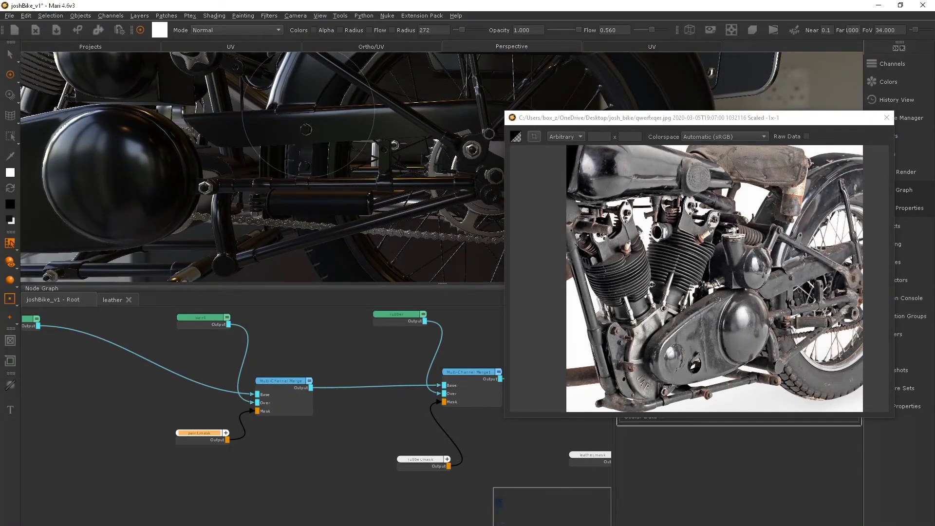
# - Select the curved part low at the front of the engine for painting white in the paint mask
pyautogui.keyDown('alt'); pyautogui.moveTo(419, 190); pyautogui.dragTo(195, 168, button='right'); pyautogui.keyUp('alt')
pyautogui.keyDown('alt'); pyautogui.moveTo(195, 168); pyautogui.dragTo(278, 154, button='middle'); pyautogui.keyUp('alt')
pyautogui.keyDown('alt'); pyautogui.moveTo(277, 155); pyautogui.dragTo(336, 147); pyautogui.keyUp('alt')
pyautogui.keyDown('alt'); pyautogui.moveTo(336, 146); pyautogui.dragTo(414, 165, button='right'); pyautogui.keyUp('alt')
pyautogui.press('s')
pyautogui.click(390, 207)
pyautogui.press('p')
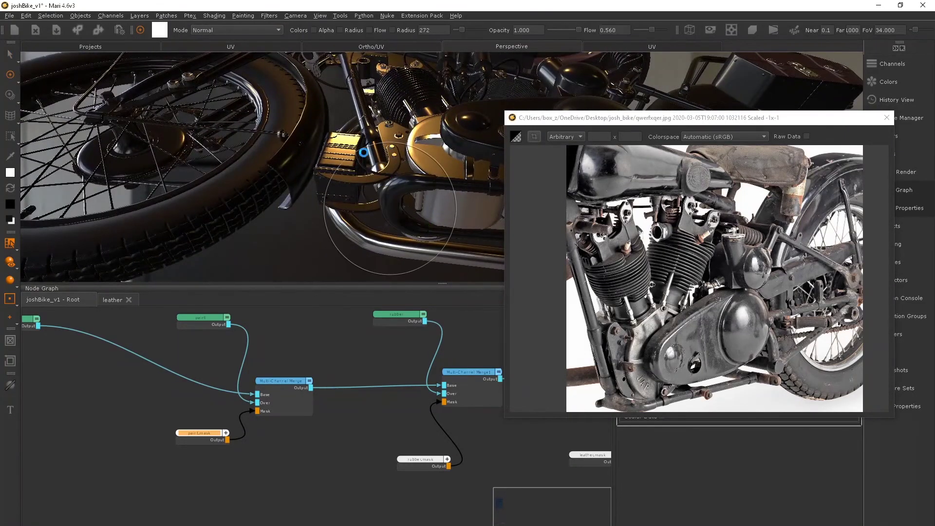